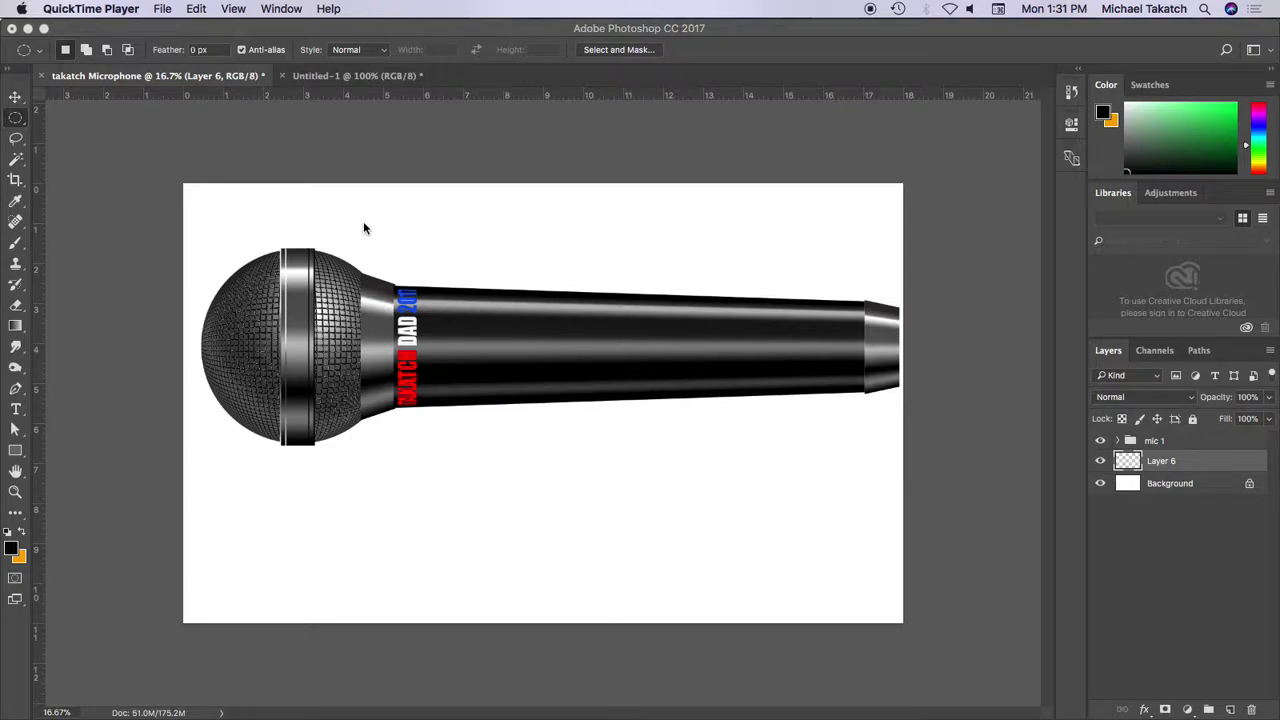
# Hide the mic 1 group and Background layer, then draw a circular selection on Layer 6
pyautogui.click(1101, 441)
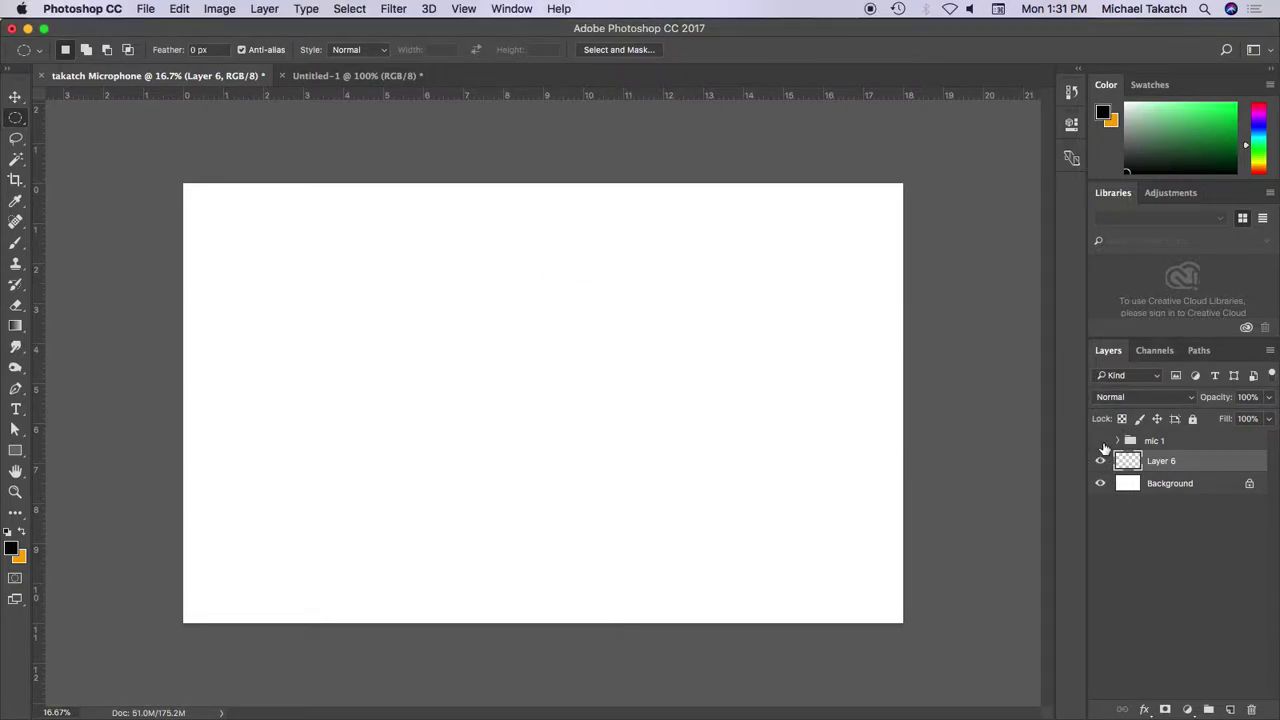
pyautogui.click(1101, 441)
pyautogui.click(1119, 441)
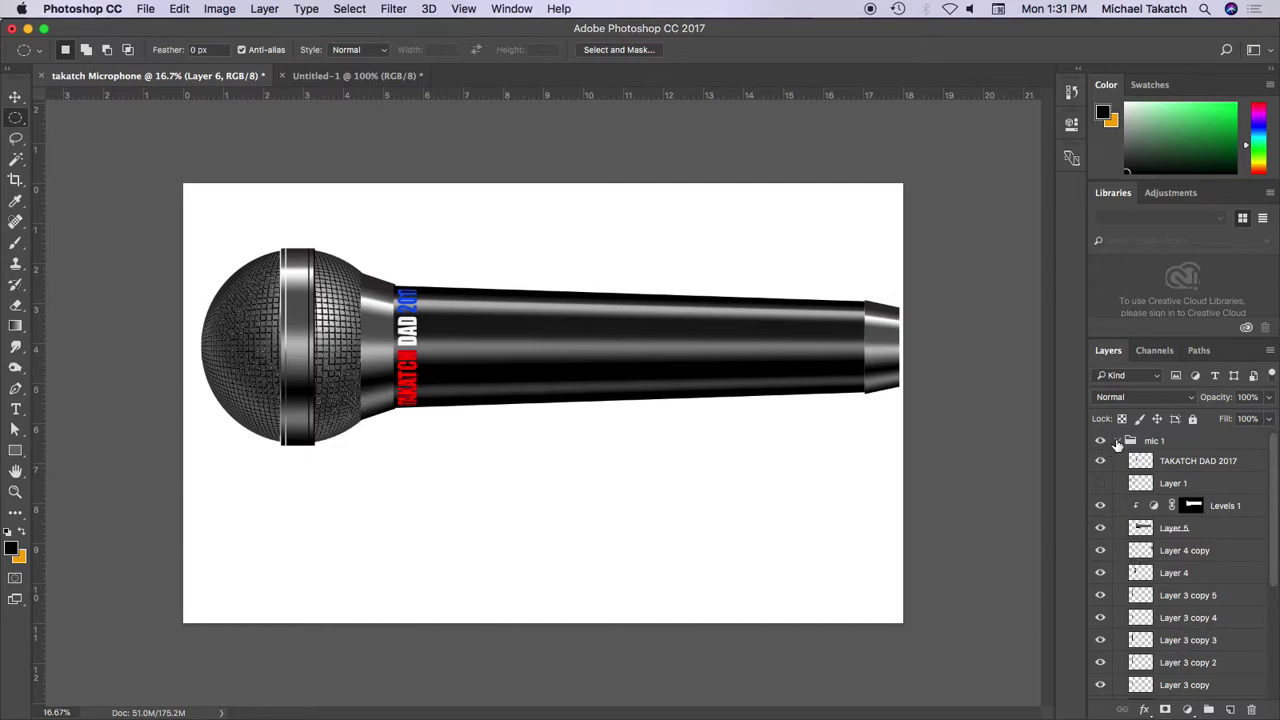
pyautogui.click(1119, 441)
pyautogui.click(1102, 443)
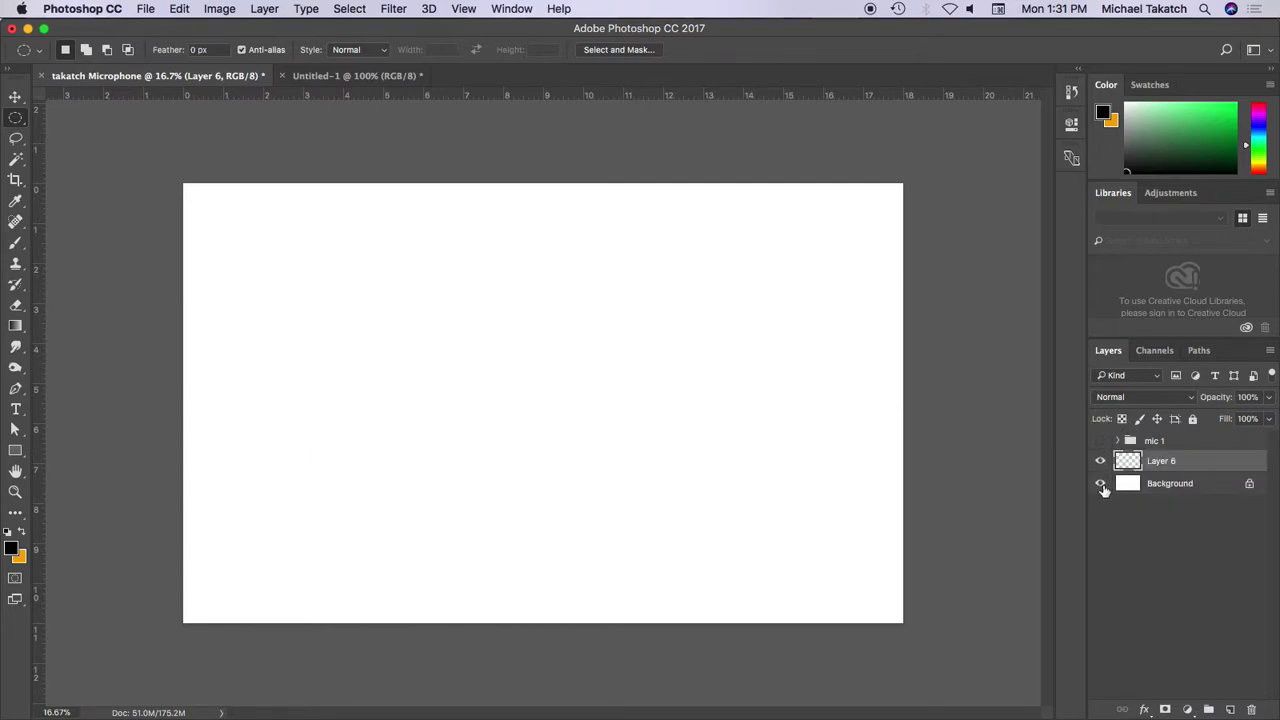
pyautogui.click(1101, 484)
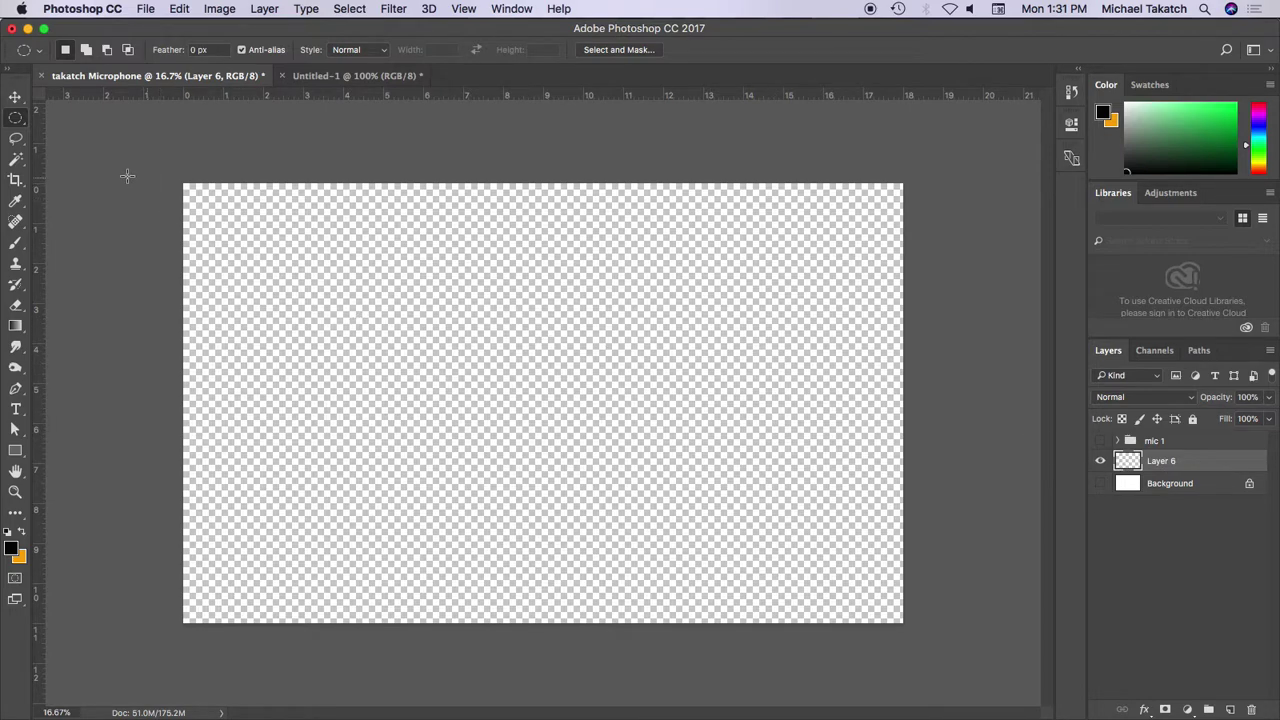
pyautogui.moveTo(258, 249); pyautogui.dragTo(463, 466)
pyautogui.click(179, 8)
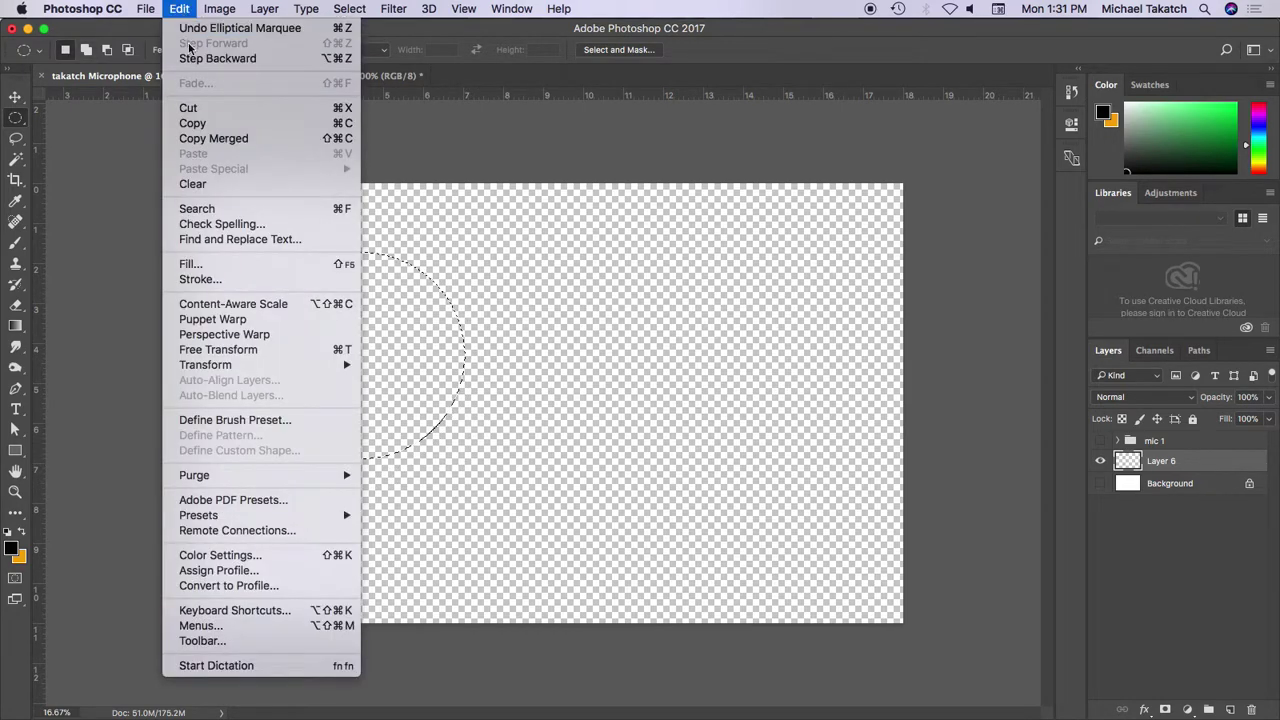
pyautogui.click(237, 263)
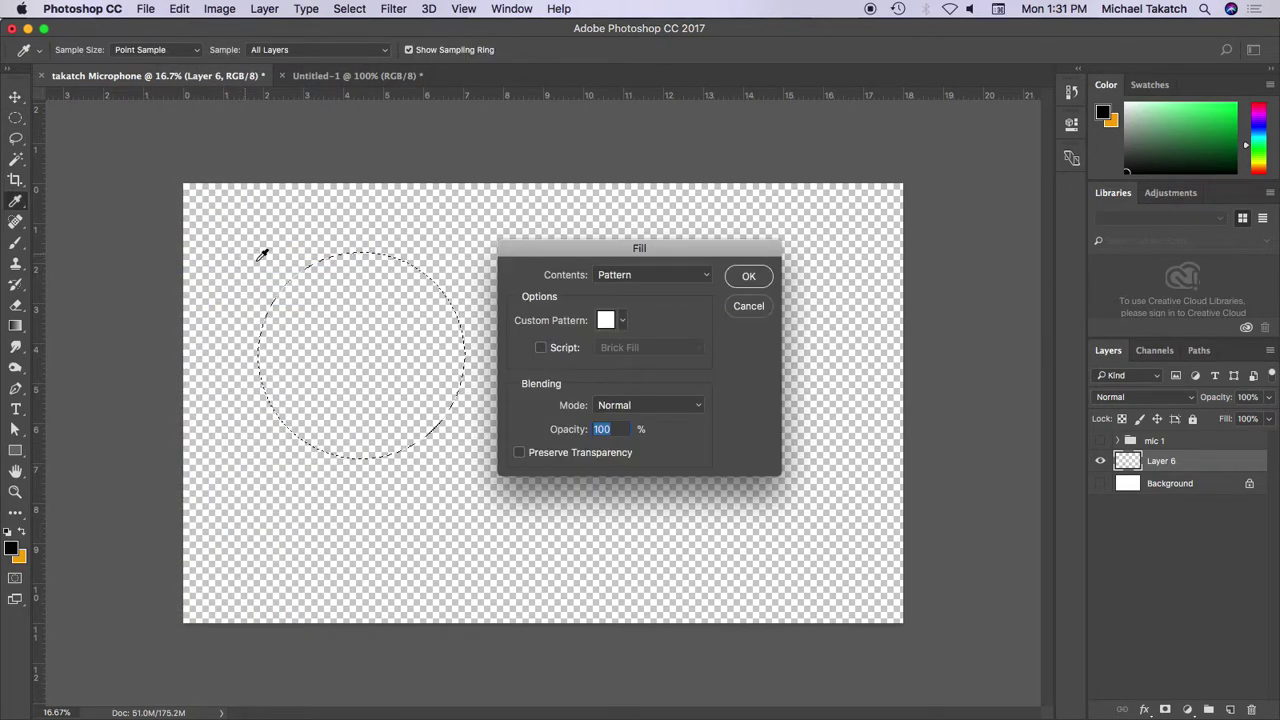
pyautogui.click(623, 320)
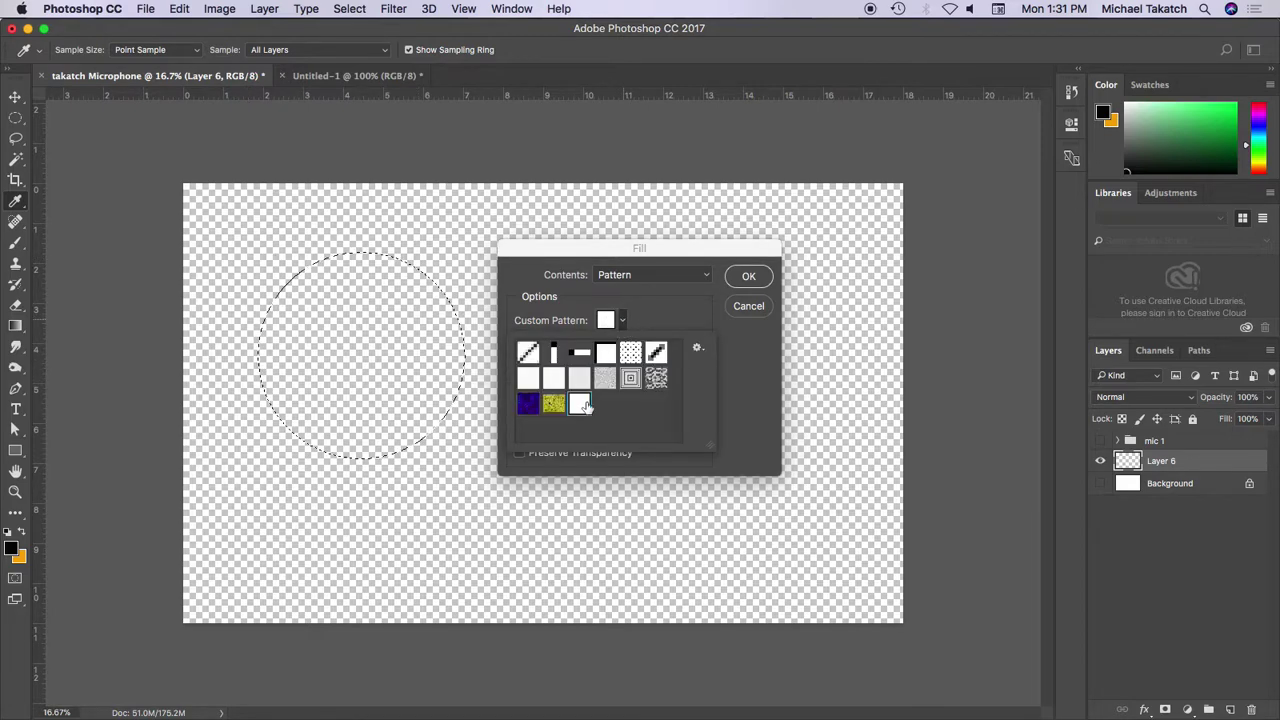
pyautogui.click(749, 276)
pyautogui.press('m')
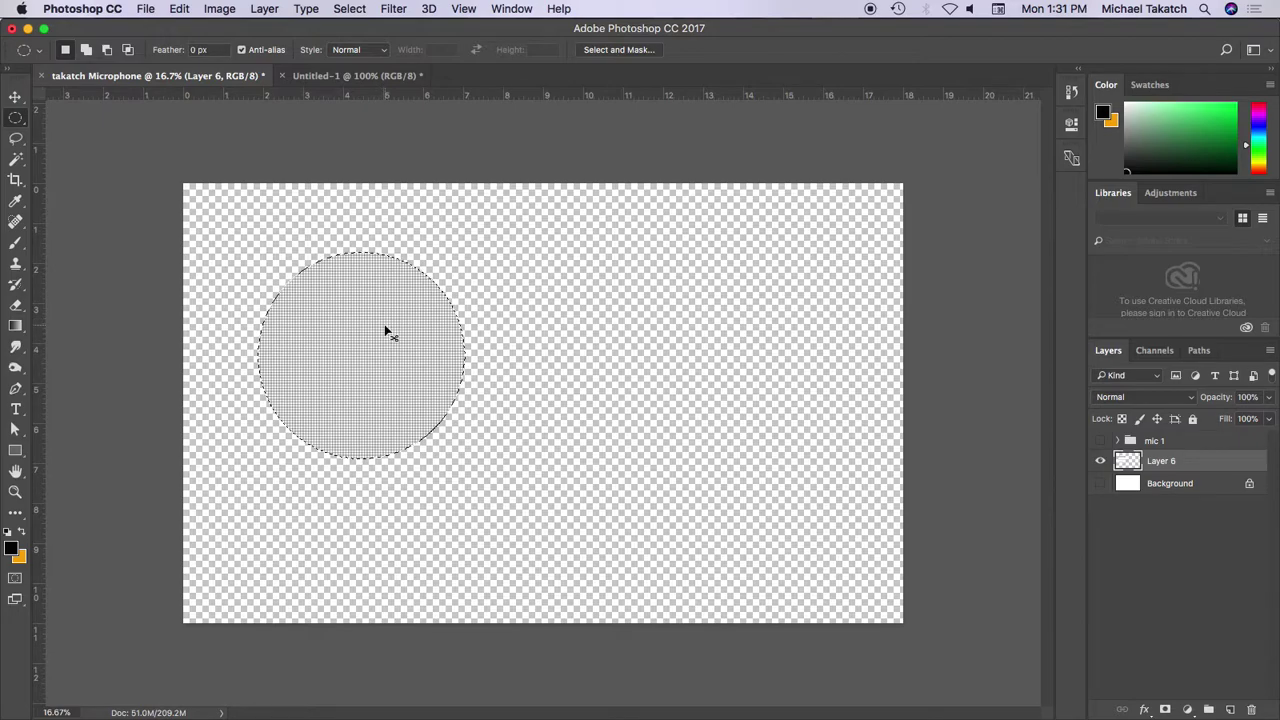
pyautogui.press('super+plus')
pyautogui.press('super+plus')
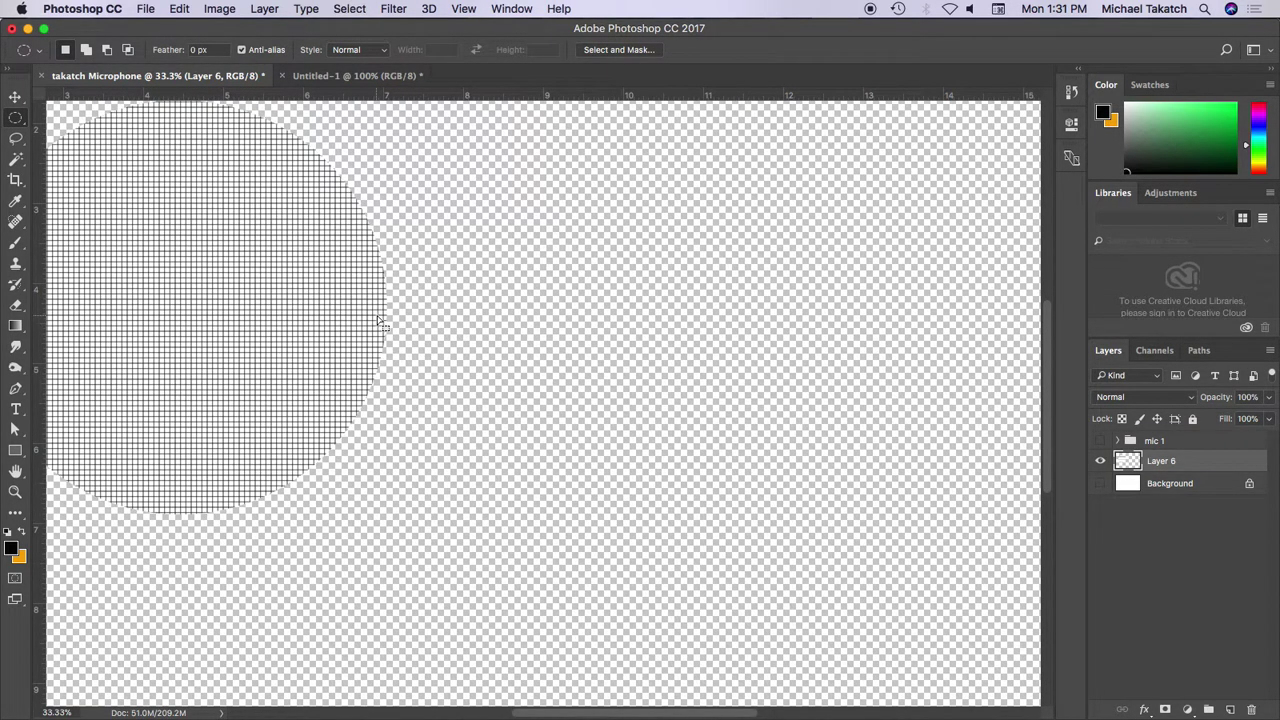
pyautogui.press('super+alt+z')
pyautogui.press('super+alt+z')
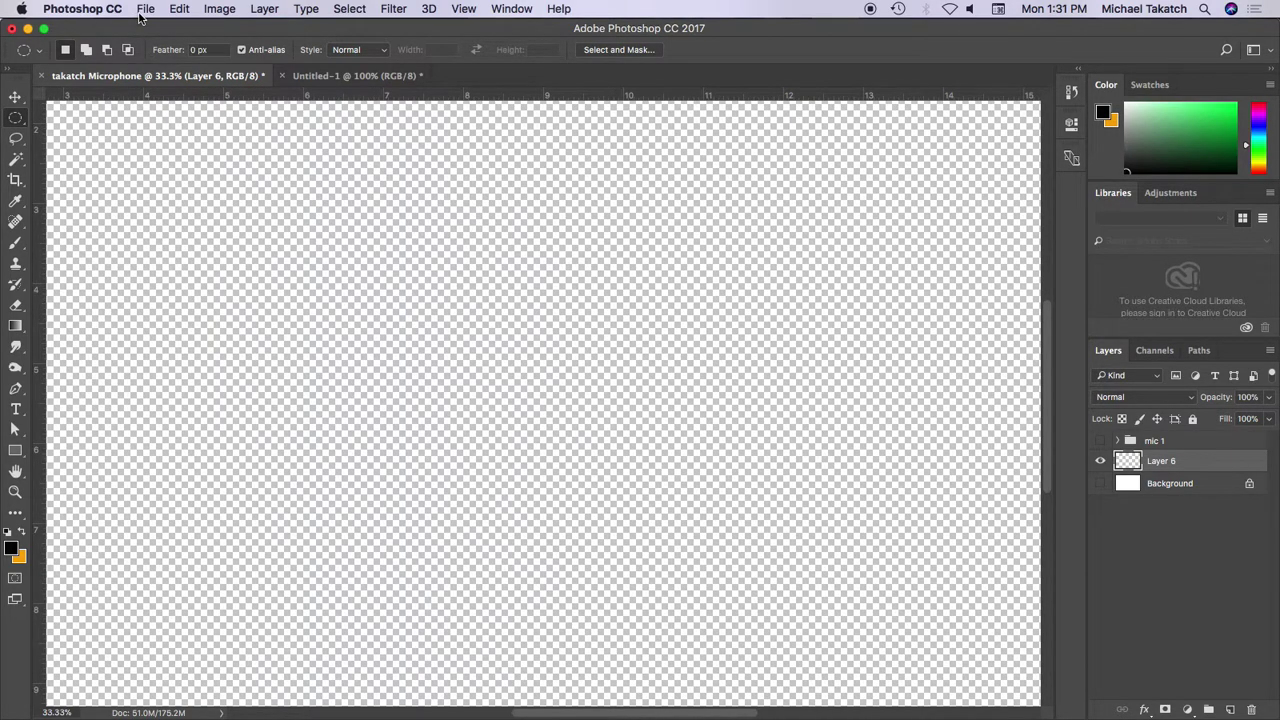
pyautogui.click(141, 14)
pyautogui.click(224, 244)
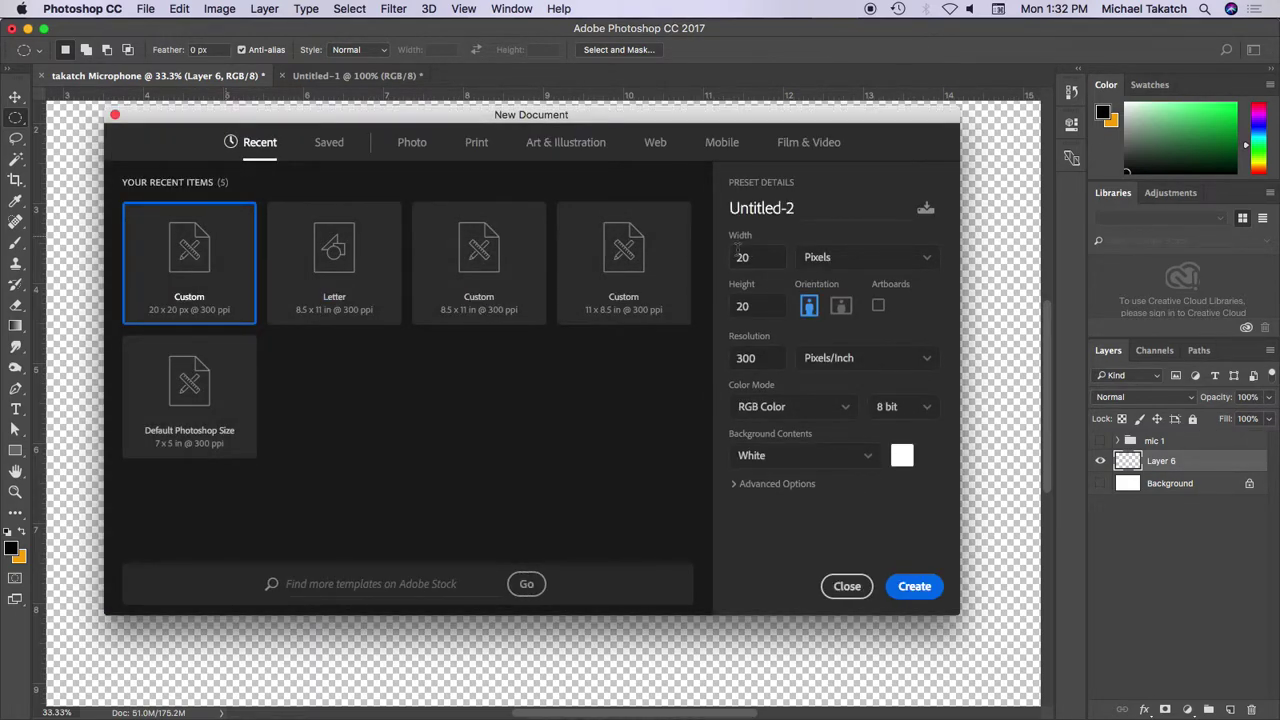
# Create a new 20 × 20 px document with a transparent background
pyautogui.doubleClick(760, 257)
pyautogui.doubleClick(757, 308)
pyautogui.click(789, 453)
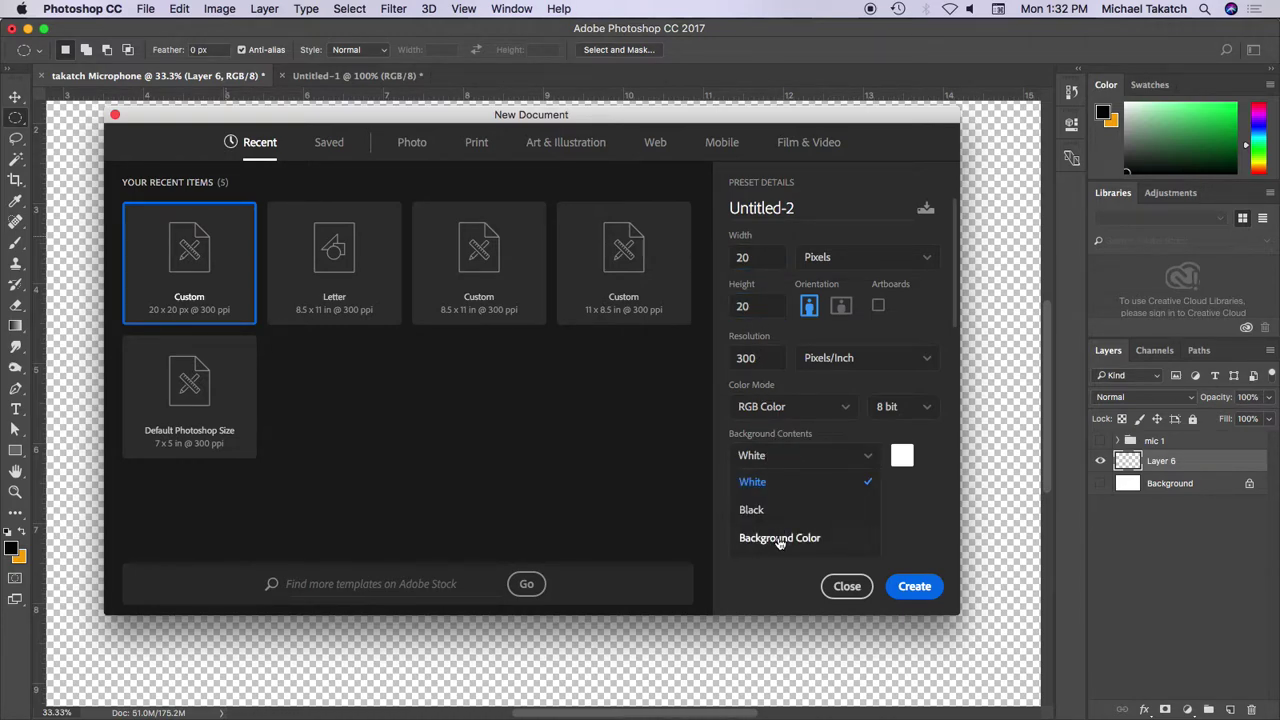
pyautogui.scroll(-1, 779, 541)
pyautogui.scroll(-2, 780, 535)
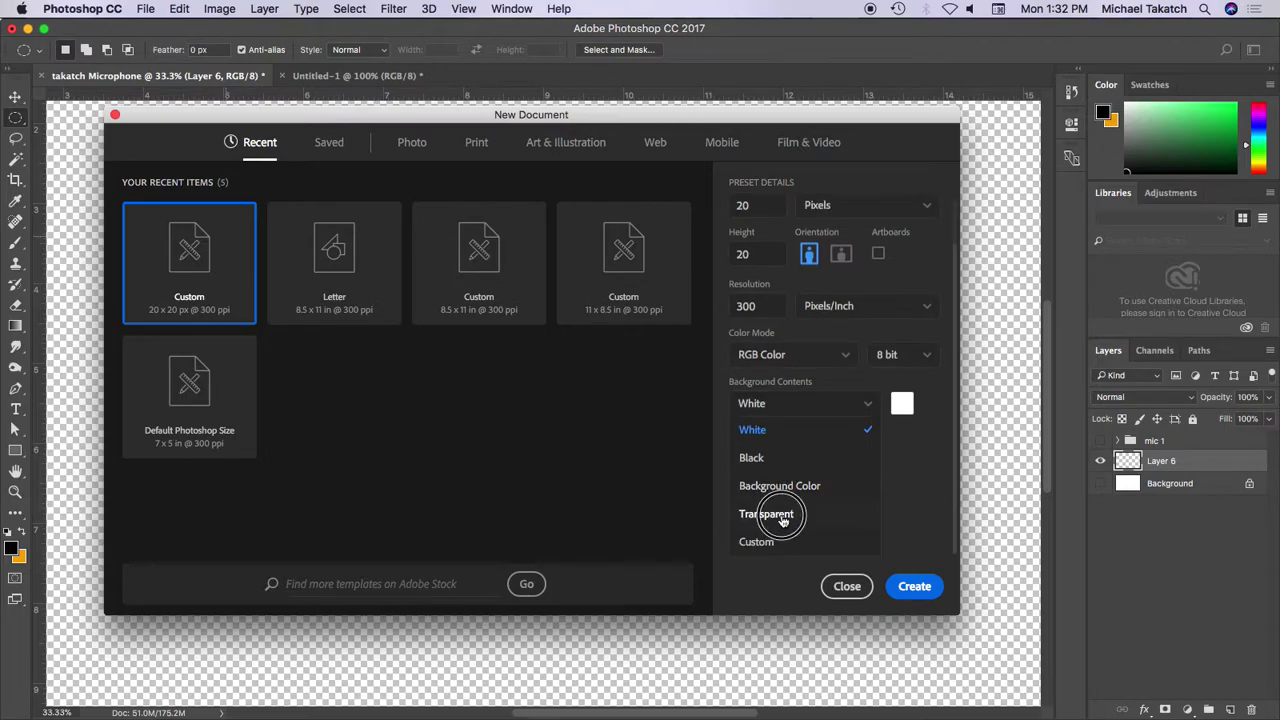
pyautogui.click(781, 518)
pyautogui.click(908, 587)
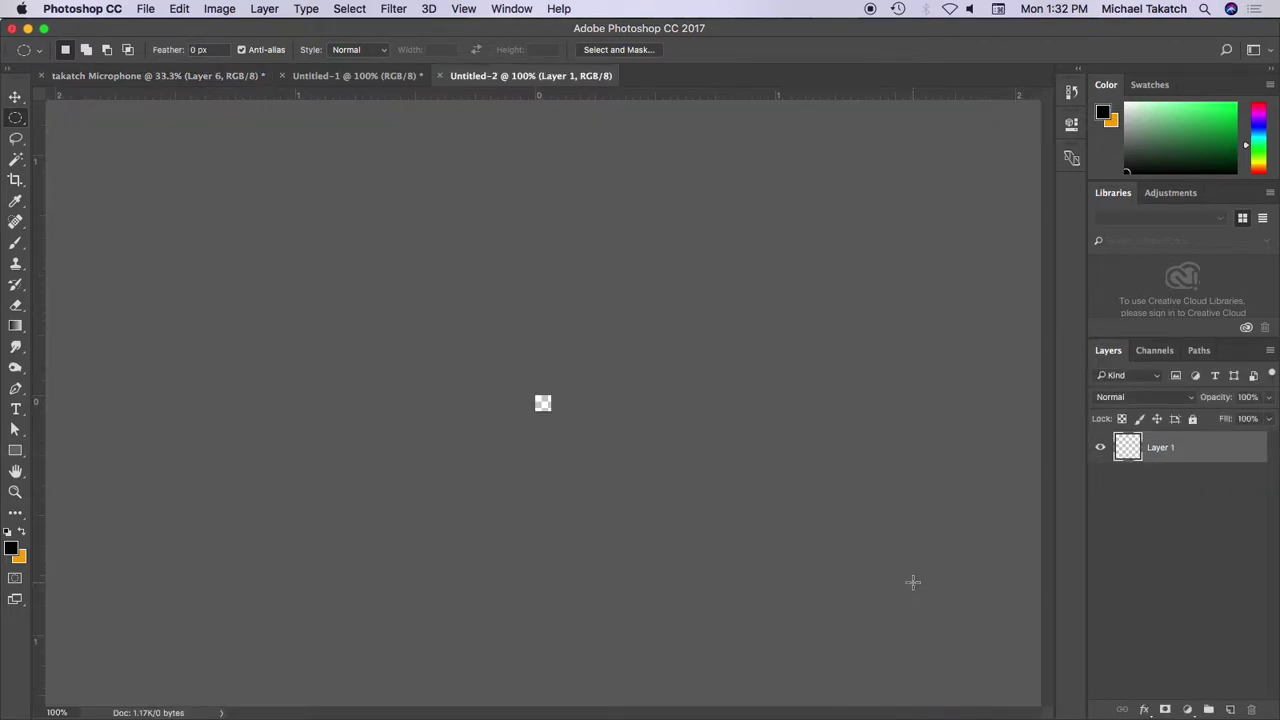
# Zoom in on the tiny 20 px canvas and select all of it
pyautogui.press('super+plus')
pyautogui.press('super+plus')
pyautogui.press('super+plus')
pyautogui.press('super+plus')
pyautogui.press('super+plus')
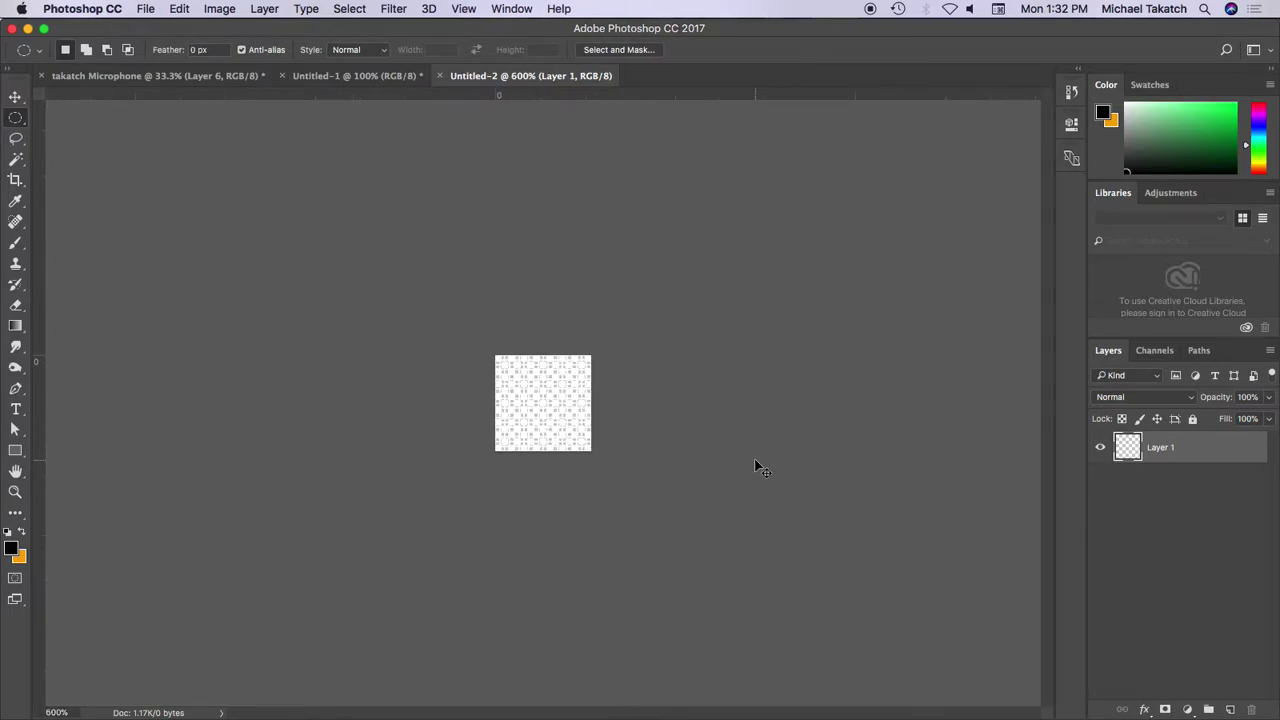
pyautogui.press('super+plus')
pyautogui.press('super+plus')
pyautogui.press('super+plus')
pyautogui.press('super+plus')
pyautogui.press('super+plus')
pyautogui.press('super+plus')
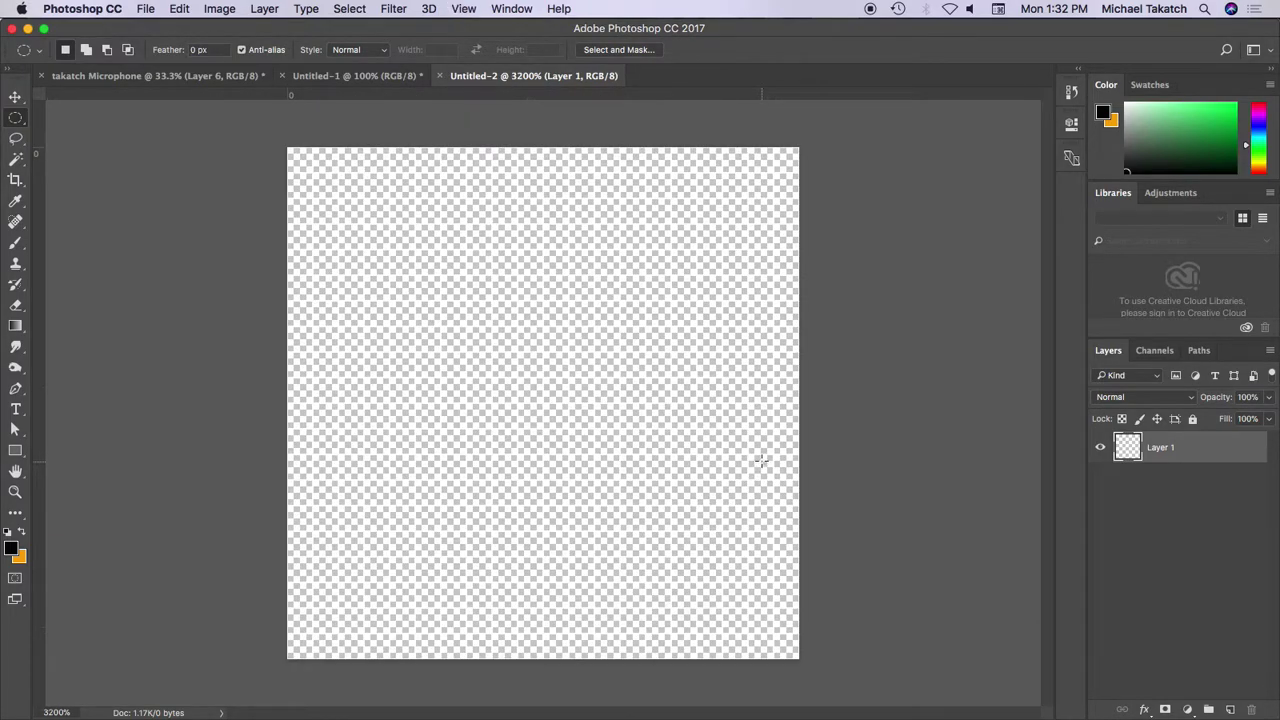
pyautogui.press('super+a')
# Stroke the tile with a 2 px black inside border and deselect
pyautogui.click(181, 9)
pyautogui.click(245, 279)
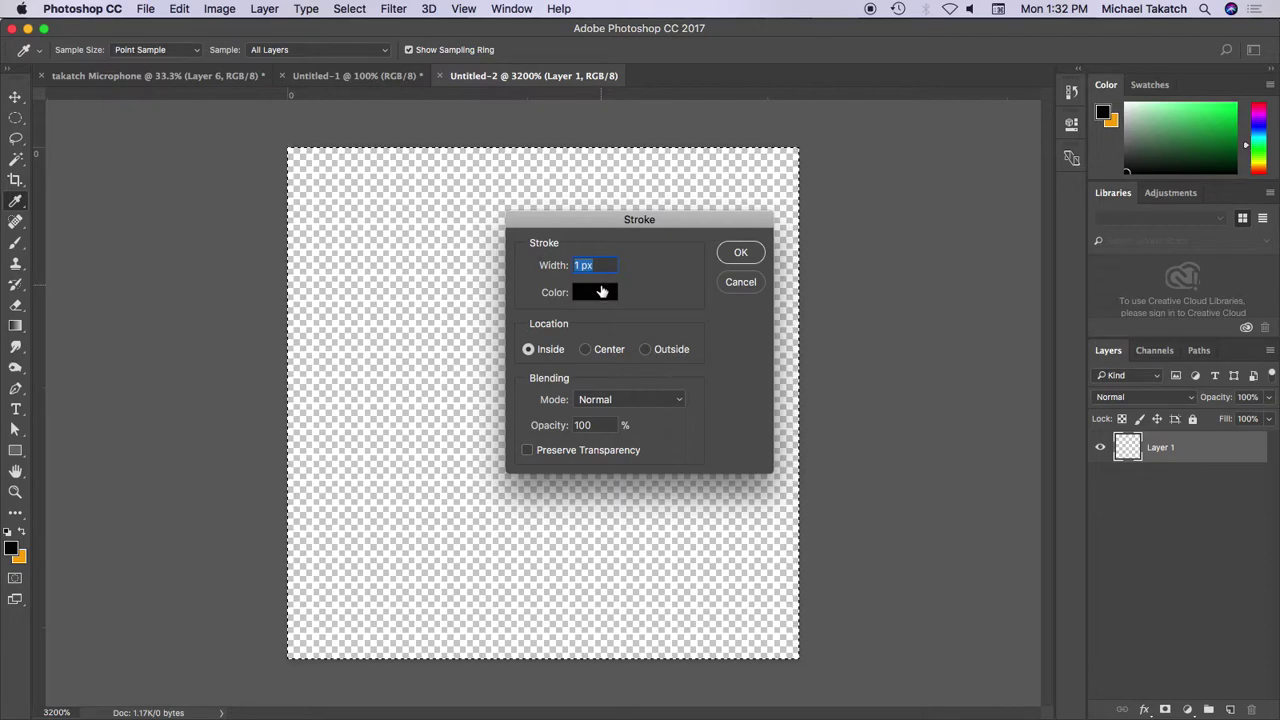
pyautogui.write('2')
pyautogui.click(745, 254)
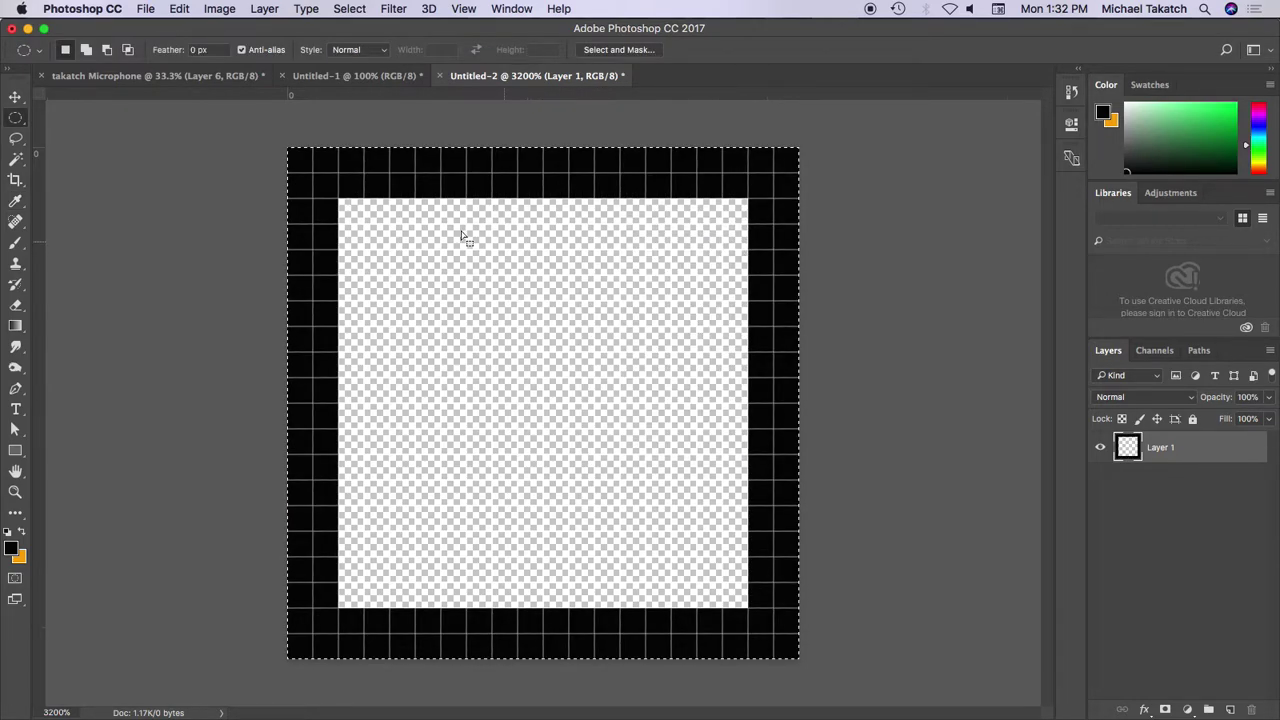
pyautogui.press('super+d')
# Define the bordered tile as a new pattern, then return to Untitled-1
pyautogui.press('super+minus')
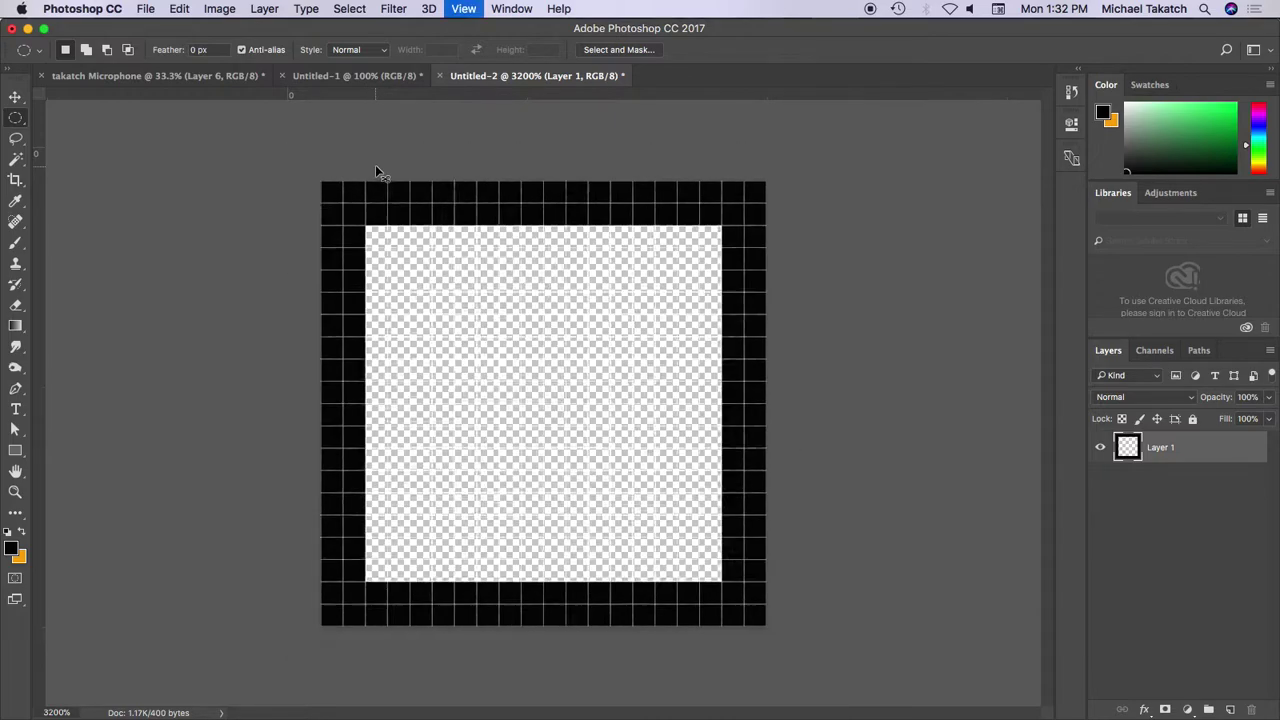
pyautogui.press('super+minus')
pyautogui.press('super+minus')
pyautogui.press('super+minus')
pyautogui.click(181, 10)
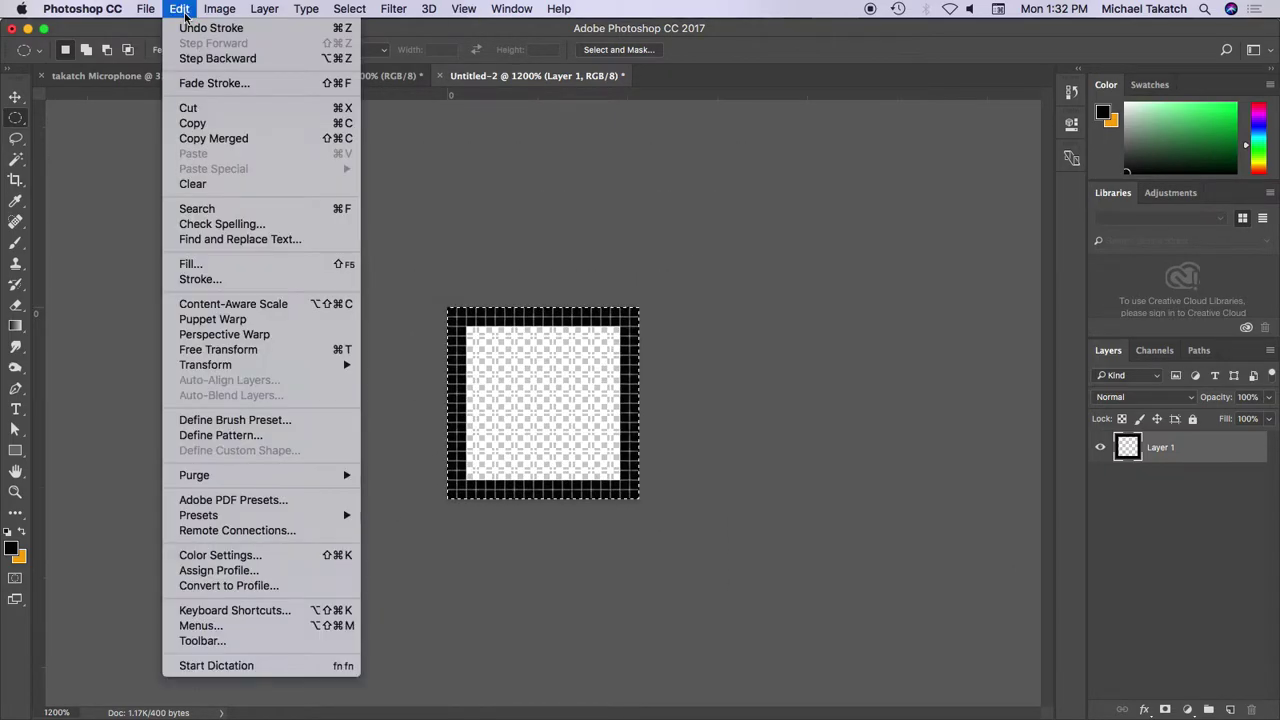
pyautogui.click(257, 435)
pyautogui.write('3')
pyautogui.click(821, 336)
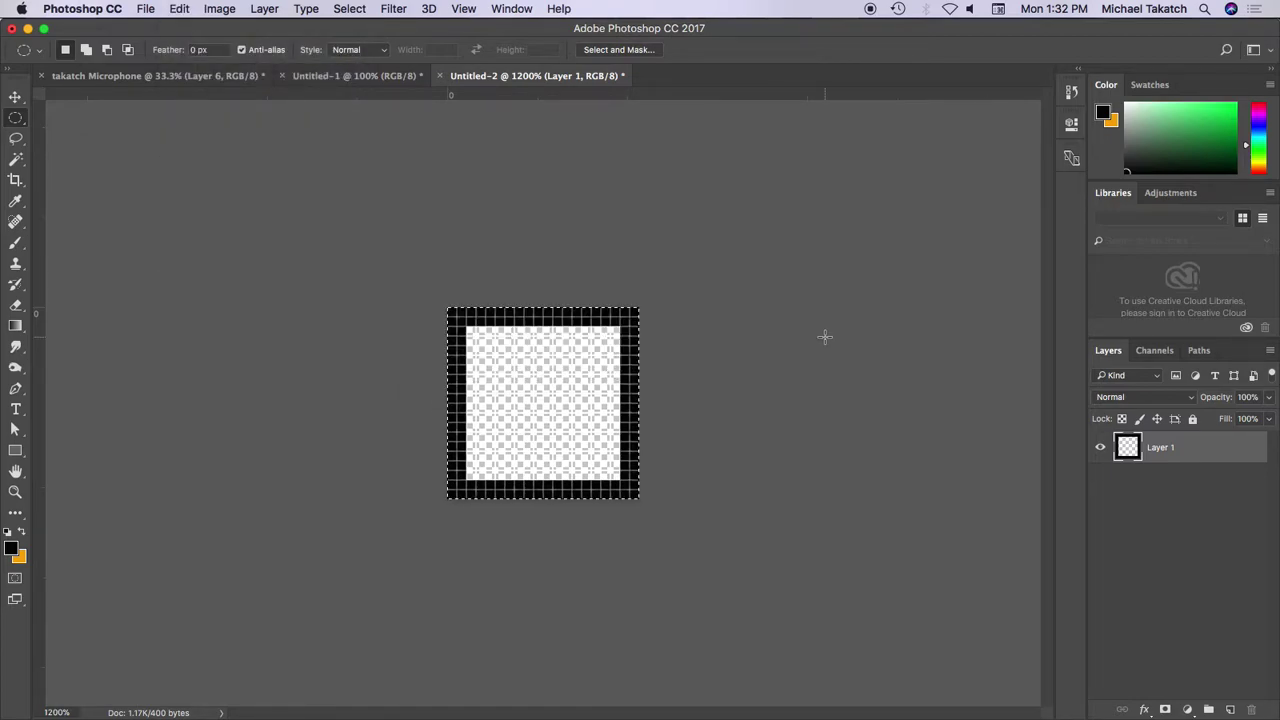
pyautogui.click(362, 84)
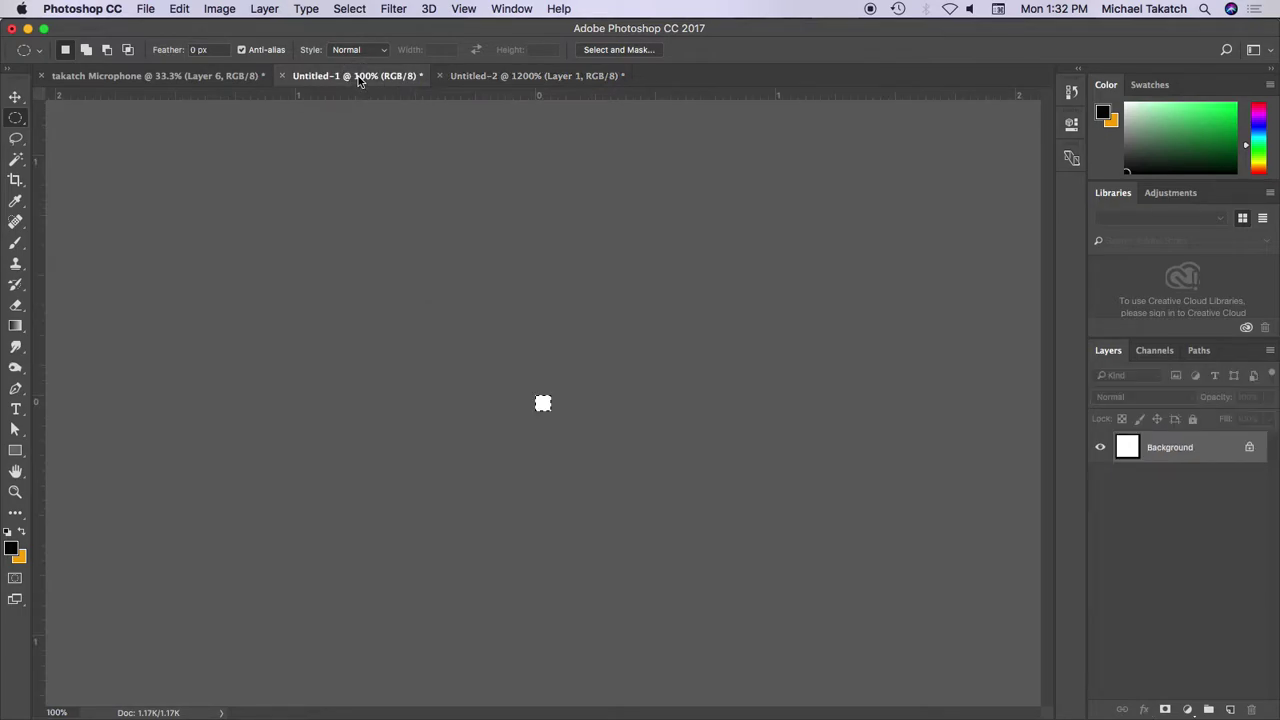
# In the takatch Microphone document, draw a circular marquee at the upper left
pyautogui.click(217, 78)
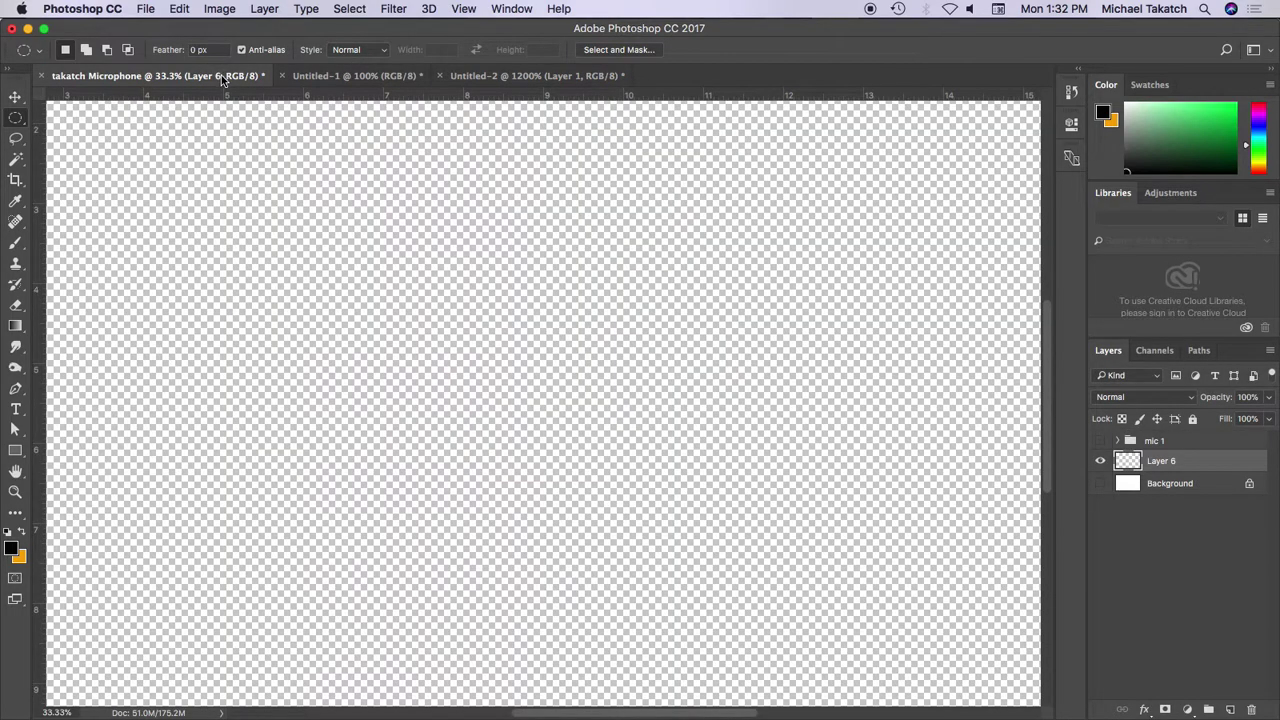
pyautogui.doubleClick(16, 473)
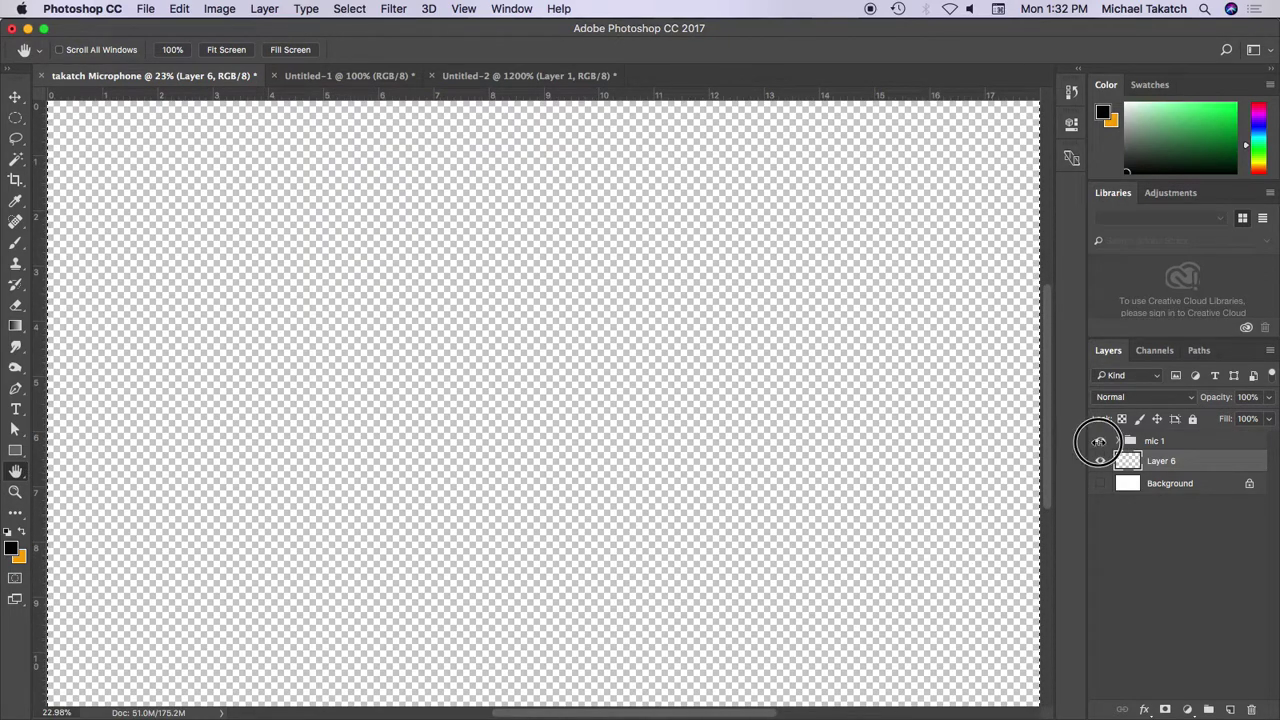
pyautogui.click(1100, 441)
pyautogui.click(1100, 441)
pyautogui.press('m')
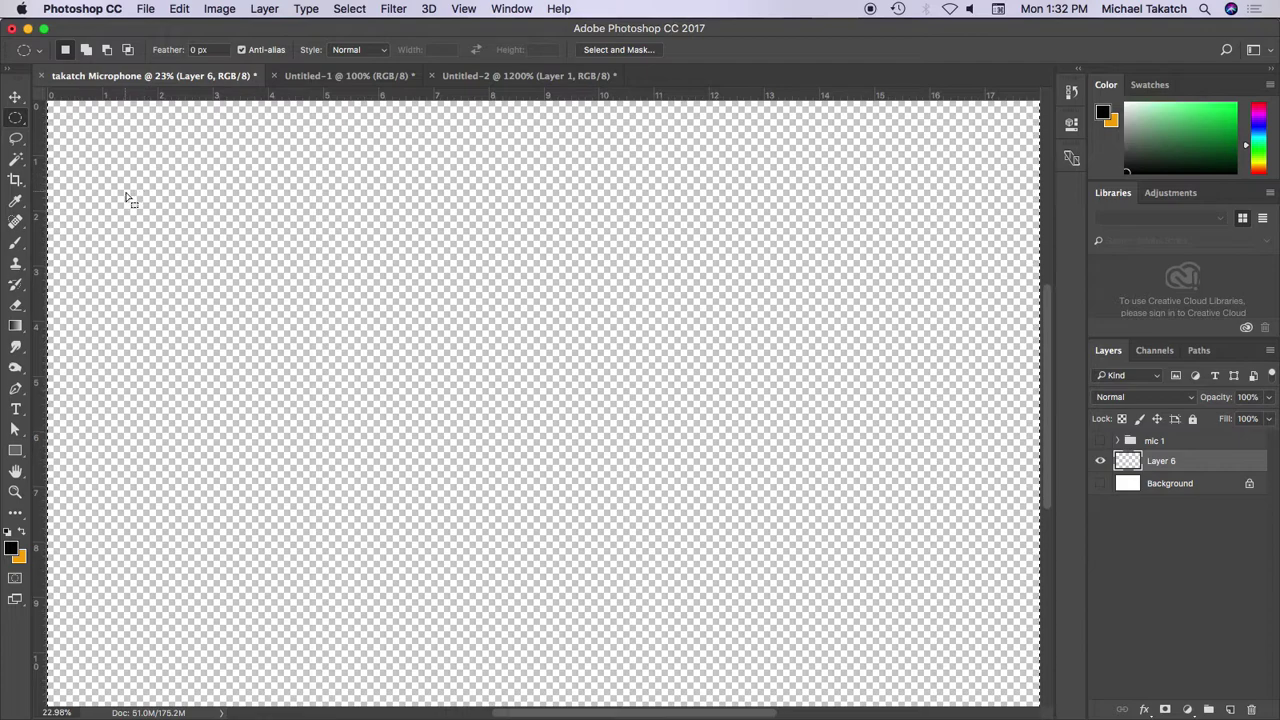
pyautogui.moveTo(125, 196); pyautogui.dragTo(420, 485)
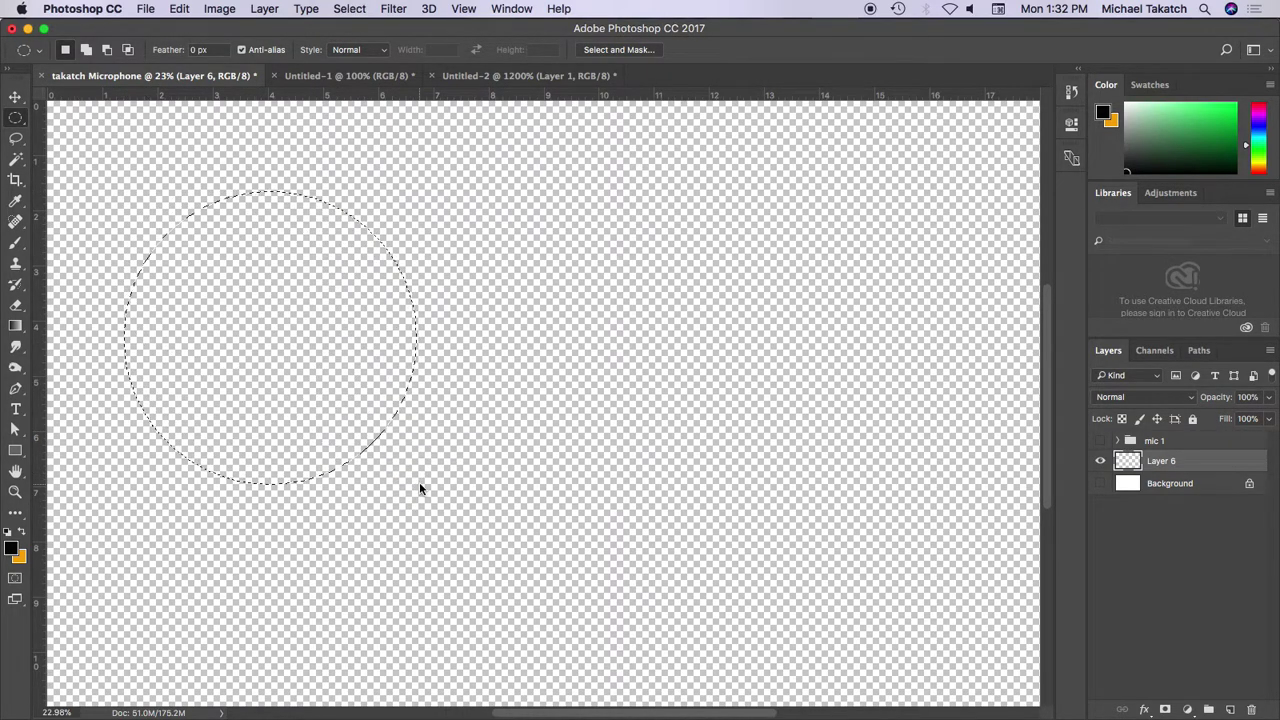
# Fill the circle with the new grid pattern and show the Background layer
pyautogui.click(179, 8)
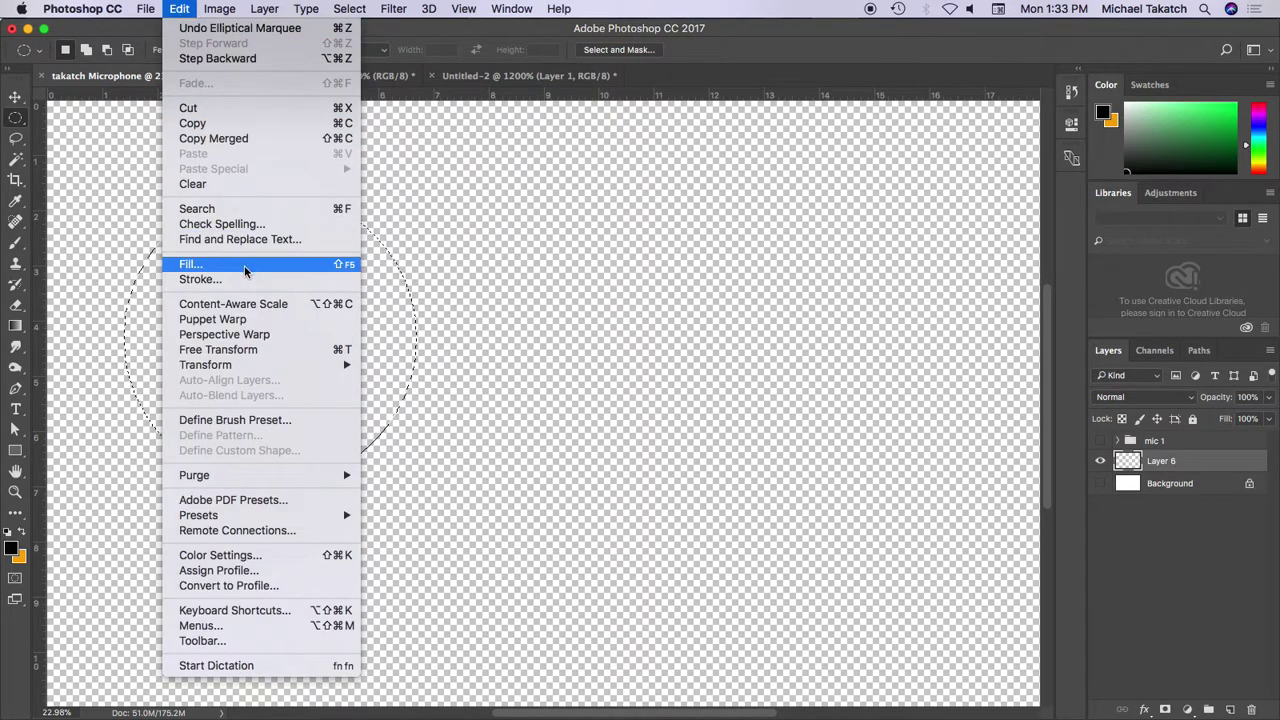
pyautogui.click(243, 268)
pyautogui.click(620, 323)
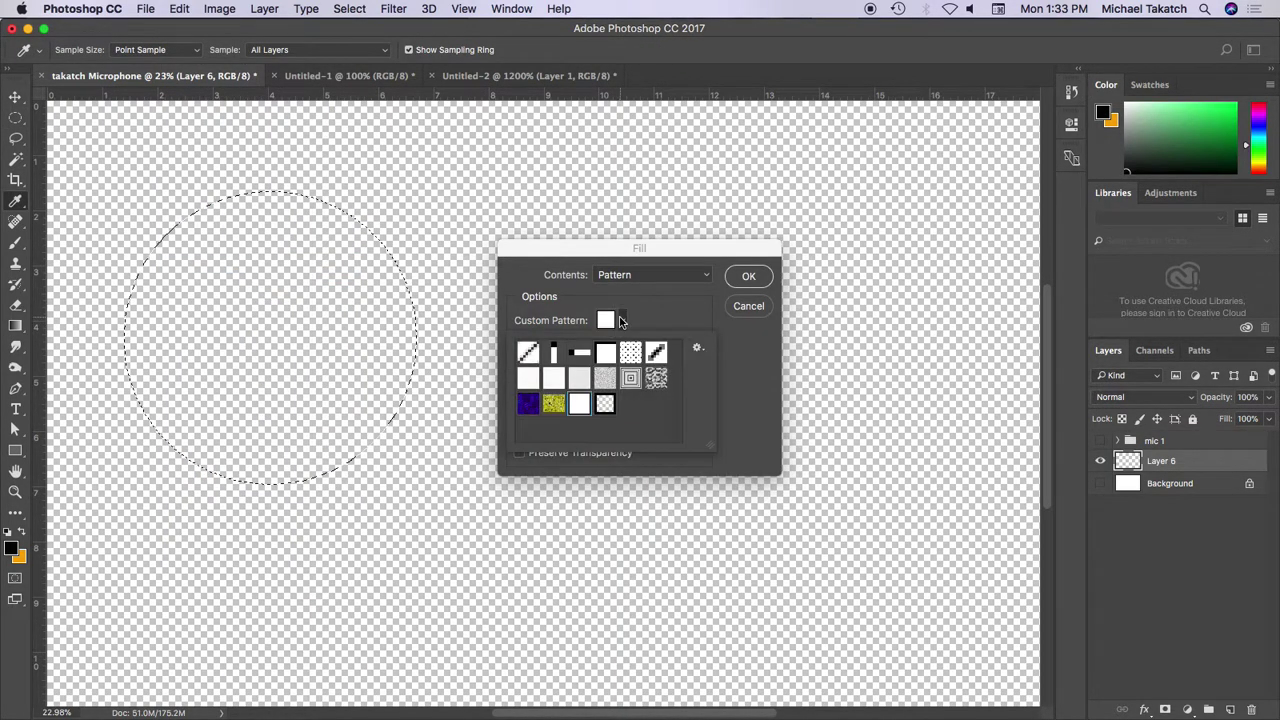
pyautogui.click(605, 403)
pyautogui.click(749, 277)
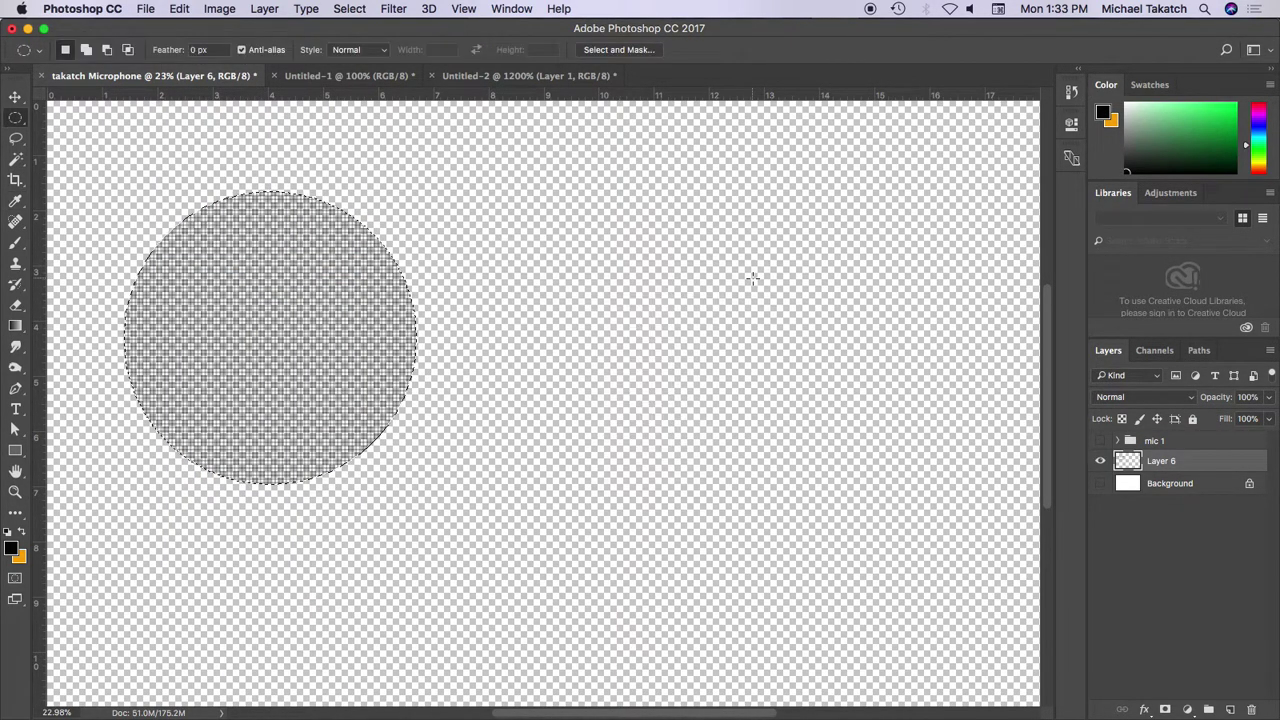
pyautogui.click(1100, 483)
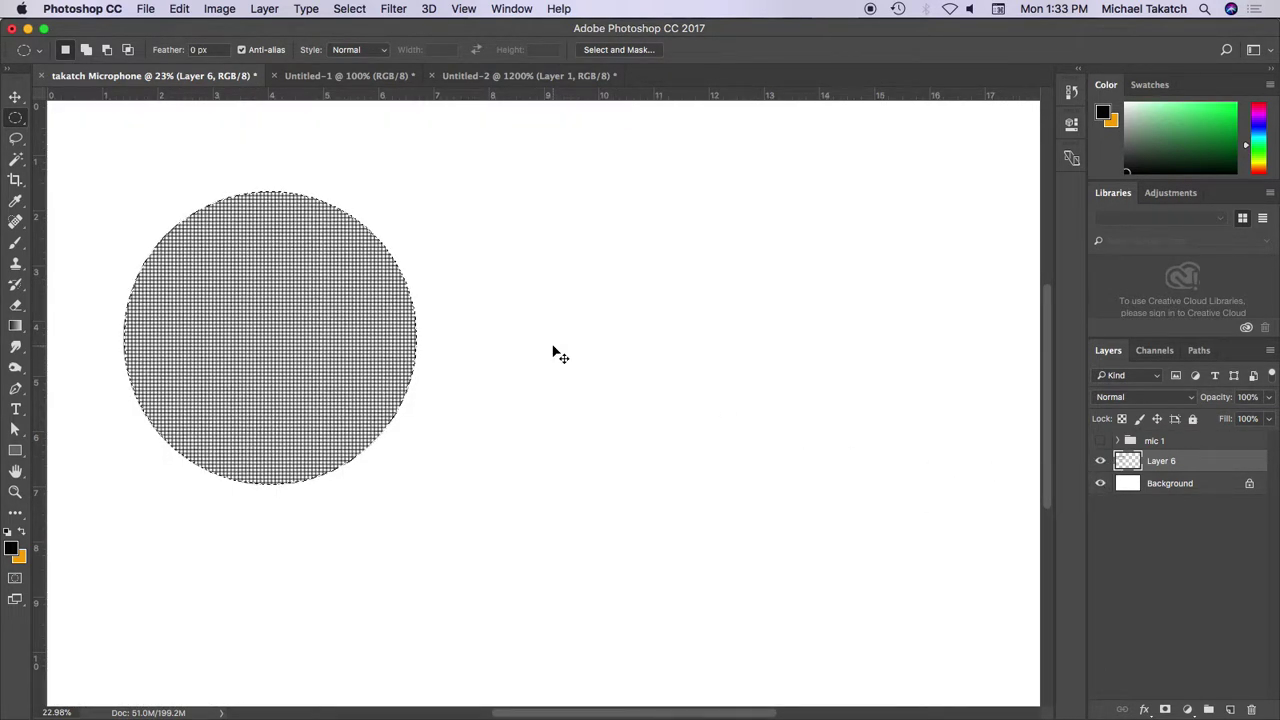
# Apply Spherize at 100% to the grid circle on Layer 6, then apply it a second time
pyautogui.hotkey('ctrl', '+')
pyautogui.hotkey('ctrl', '+')
pyautogui.hotkey('ctrl', '+')
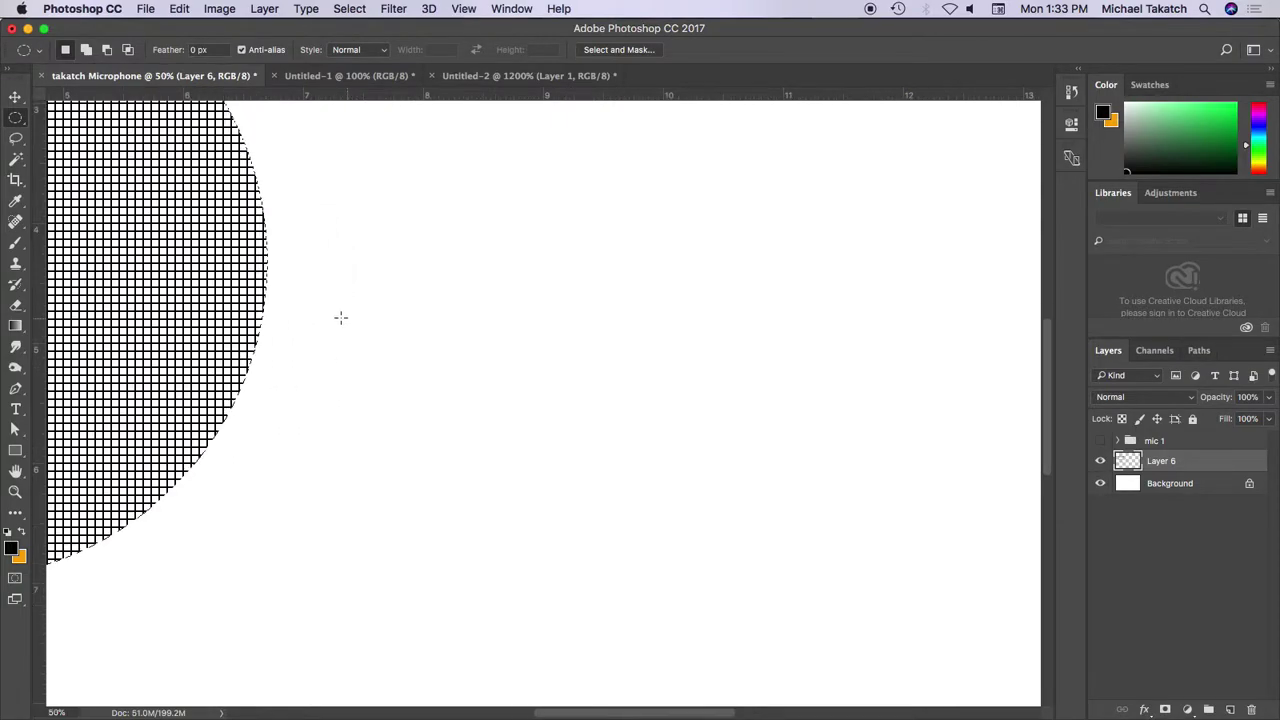
pyautogui.moveTo(195, 268)
pyautogui.mouseDown()
pyautogui.moveTo(678, 420)
pyautogui.moveTo(669, 386)
pyautogui.mouseUp()
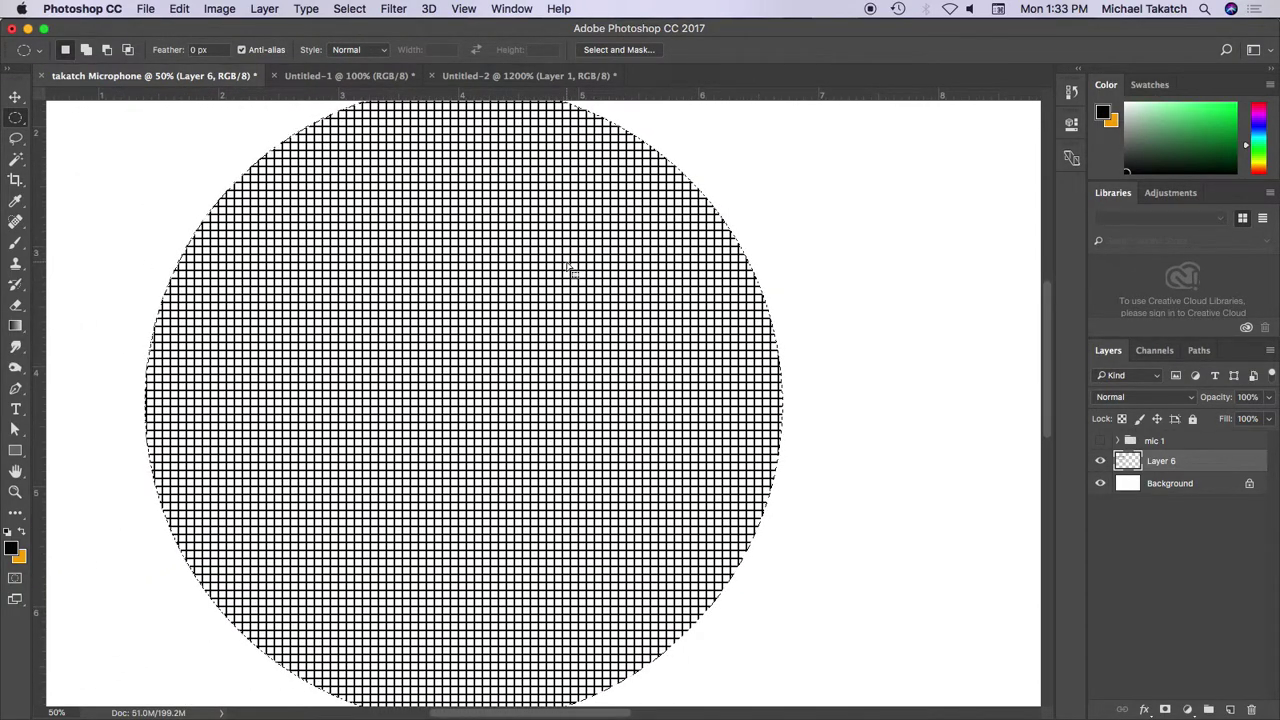
pyautogui.hotkey('ctrl', '-')
pyautogui.click(390, 9)
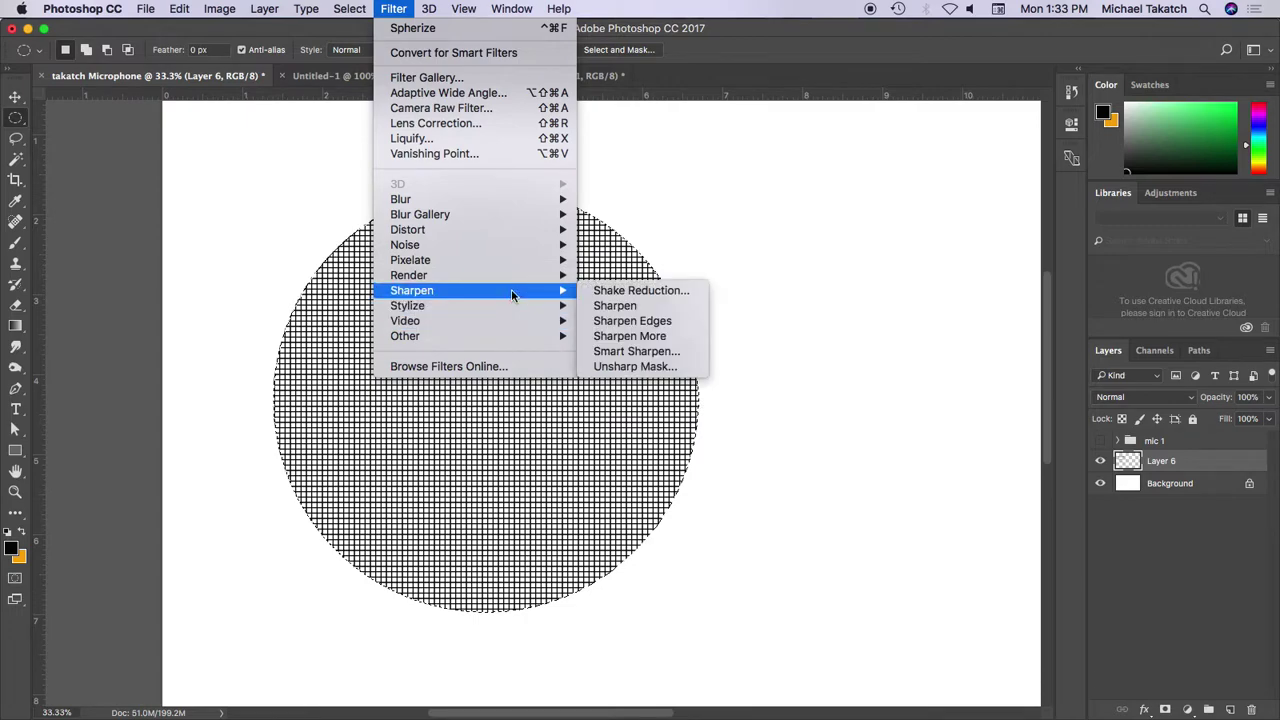
pyautogui.moveTo(408, 229)
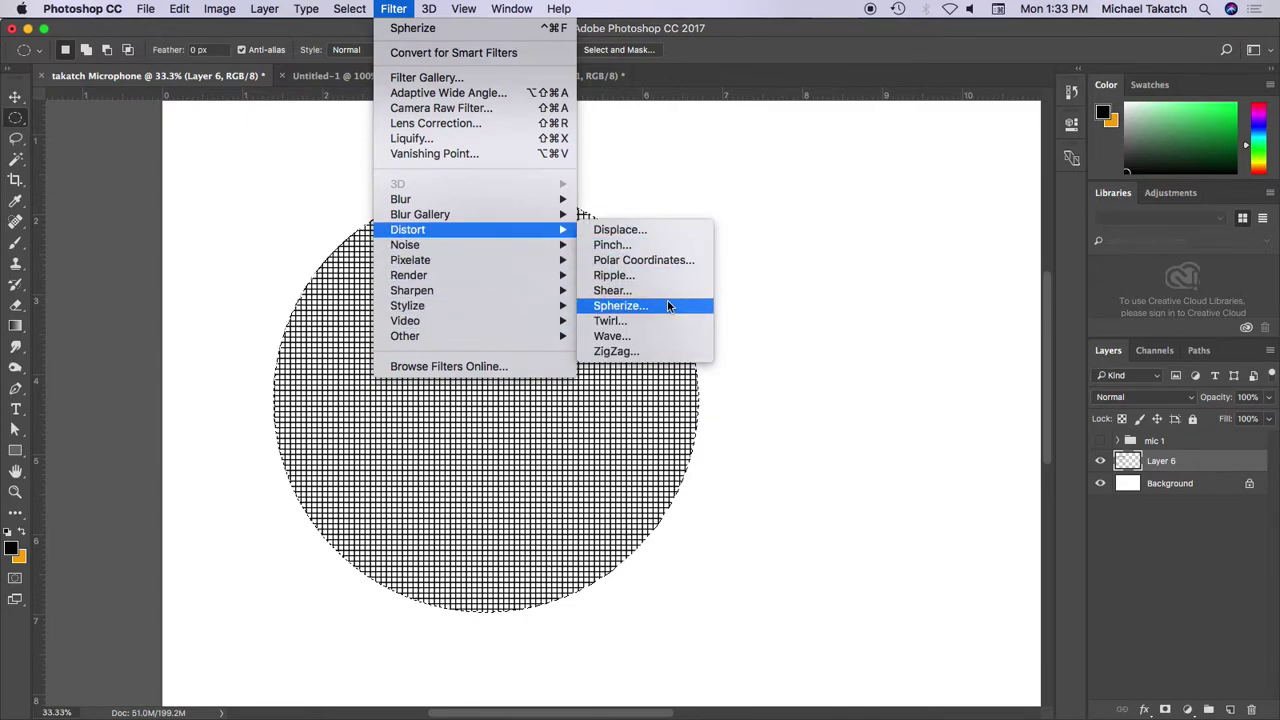
pyautogui.click(664, 305)
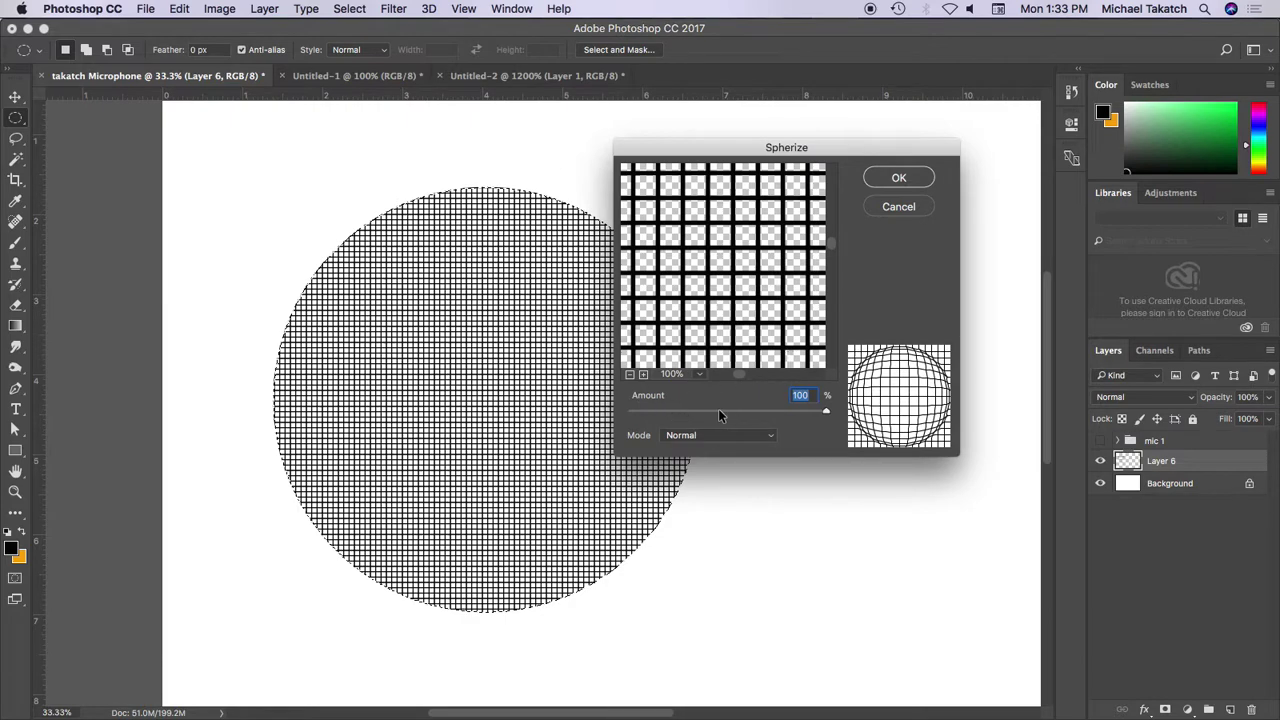
pyautogui.click(629, 375)
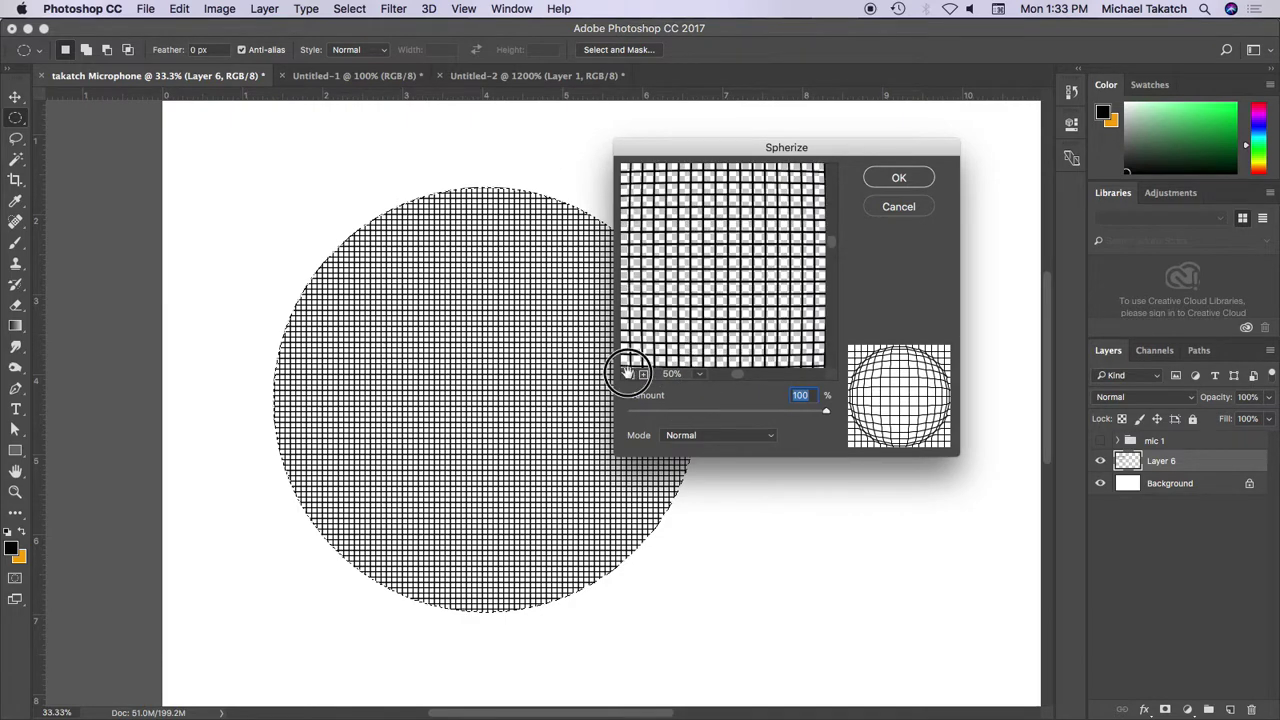
pyautogui.click(629, 375)
pyautogui.click(878, 178)
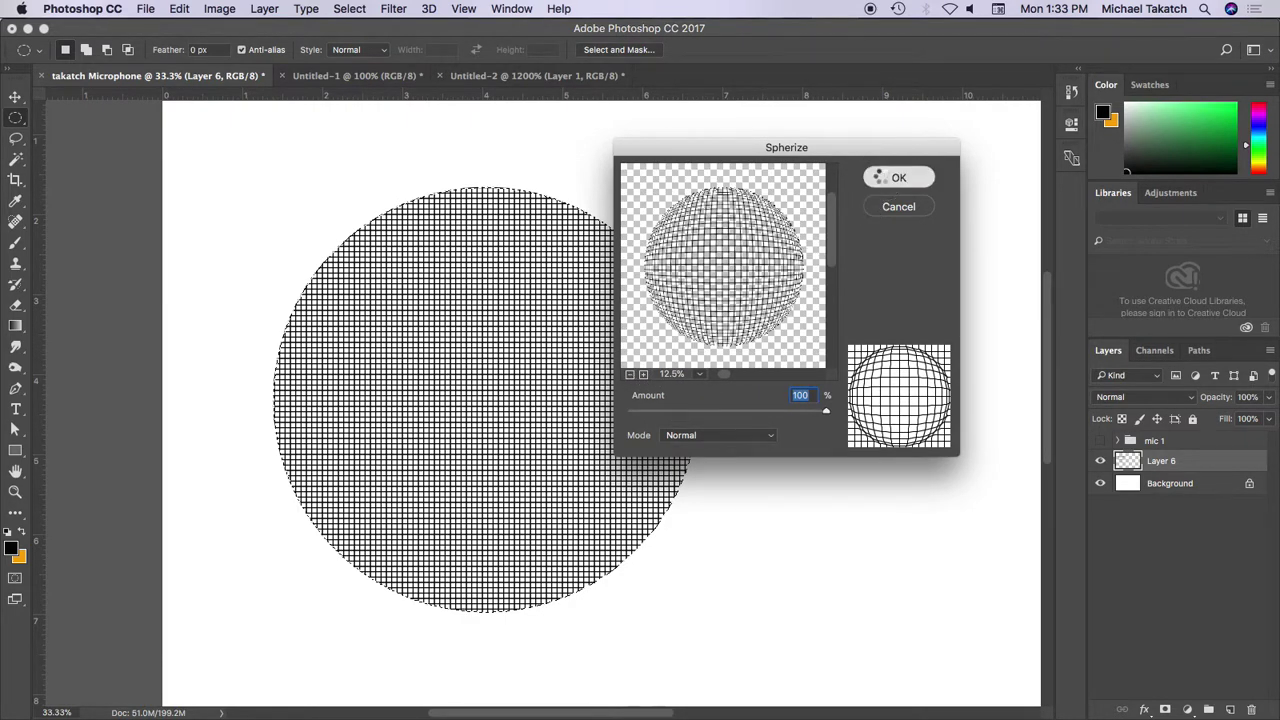
pyautogui.click(393, 9)
pyautogui.click(392, 28)
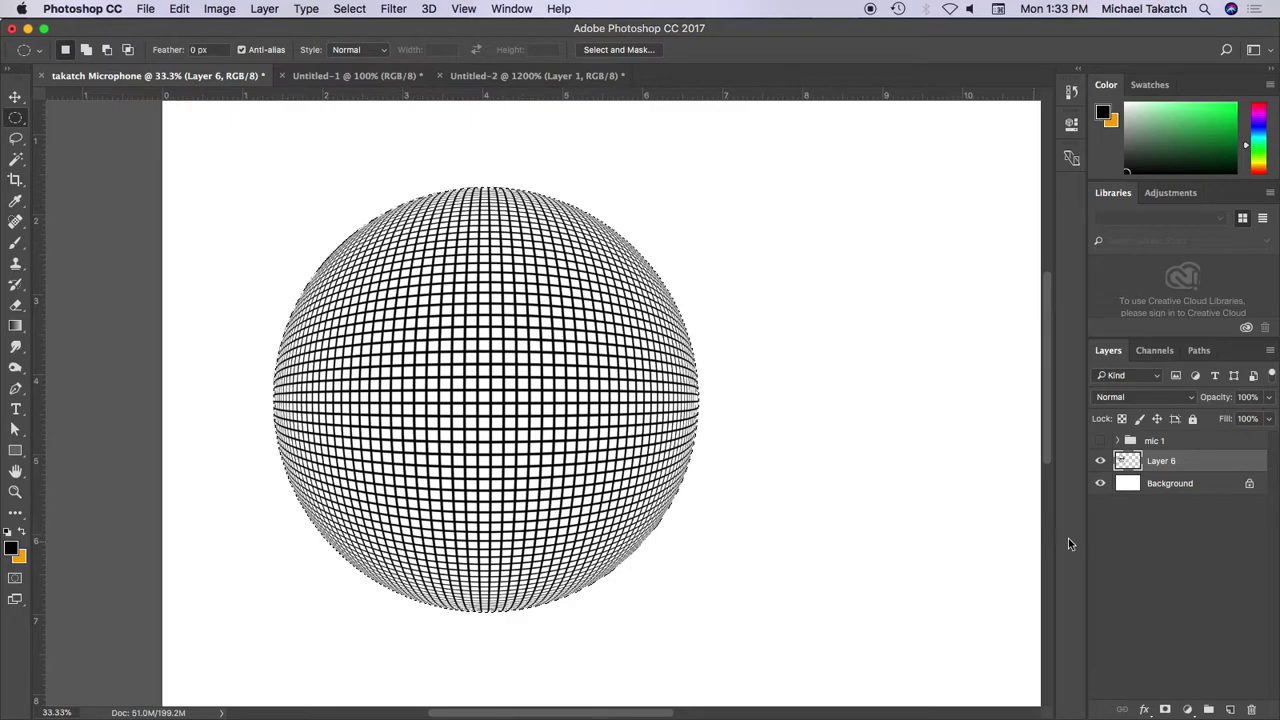
# Add a new Layer 7 above Background and reset colours to black and white
pyautogui.click(1214, 488)
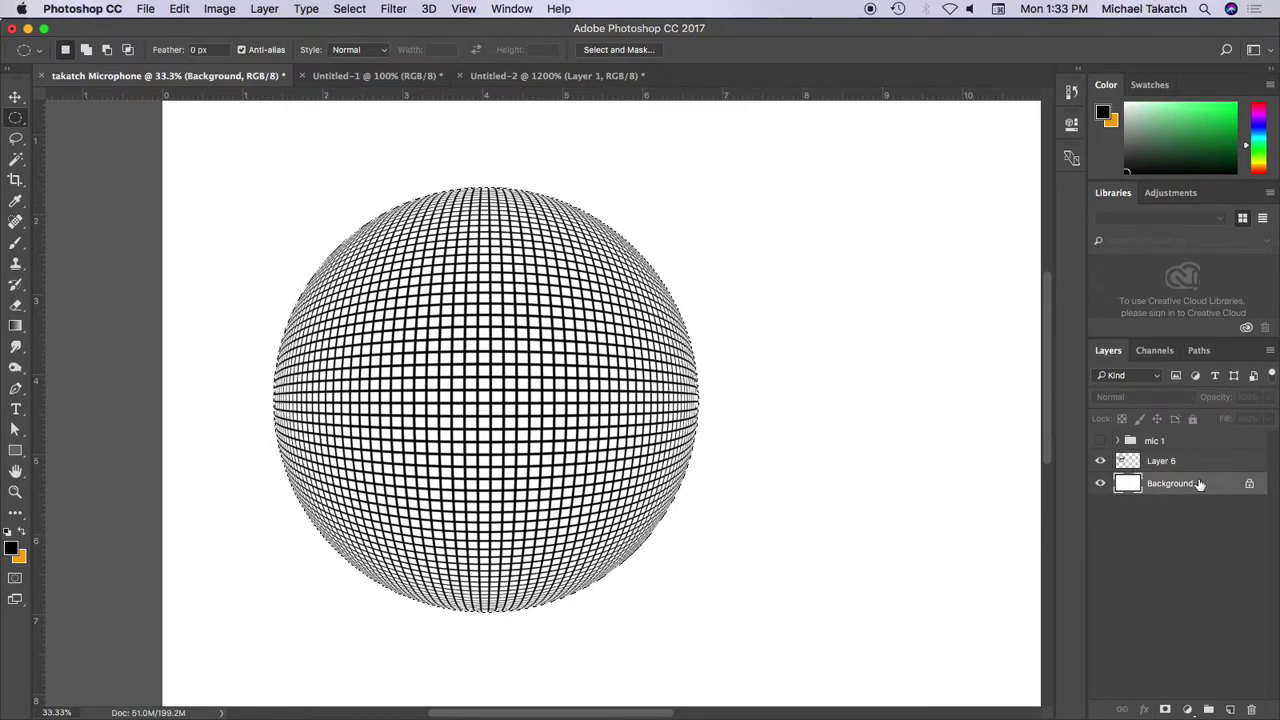
pyautogui.click(1230, 708)
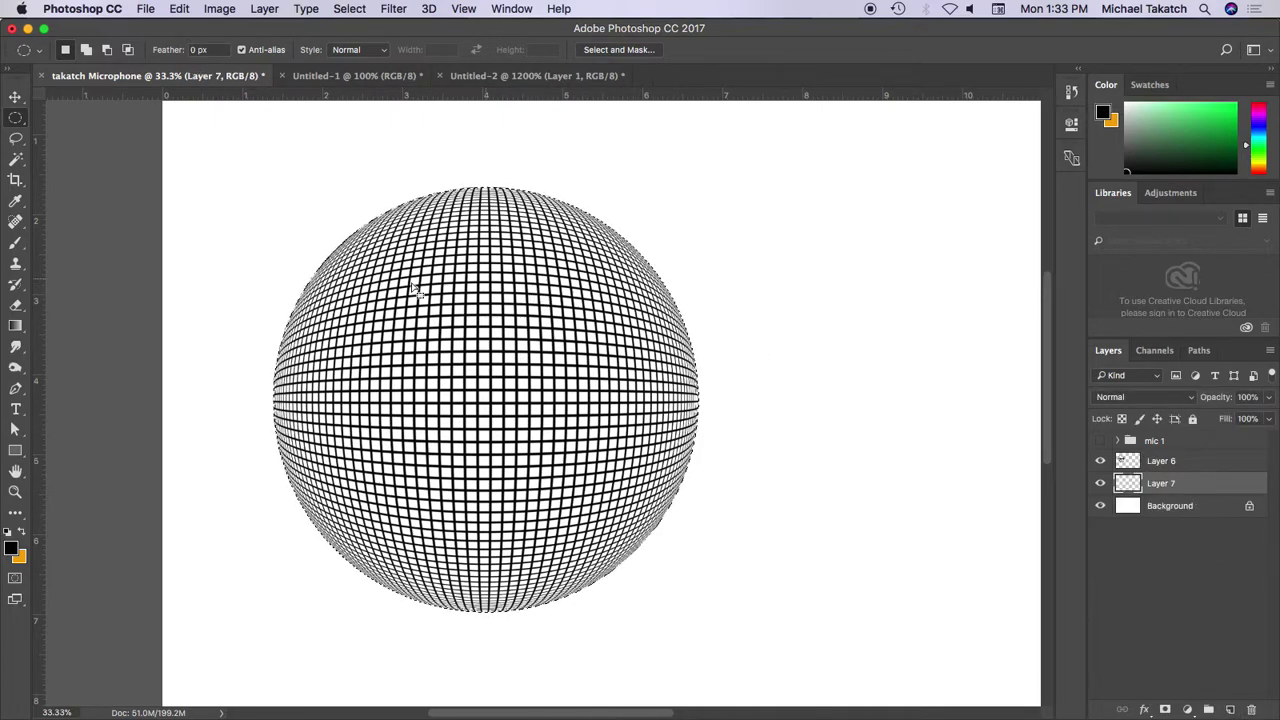
pyautogui.click(16, 326)
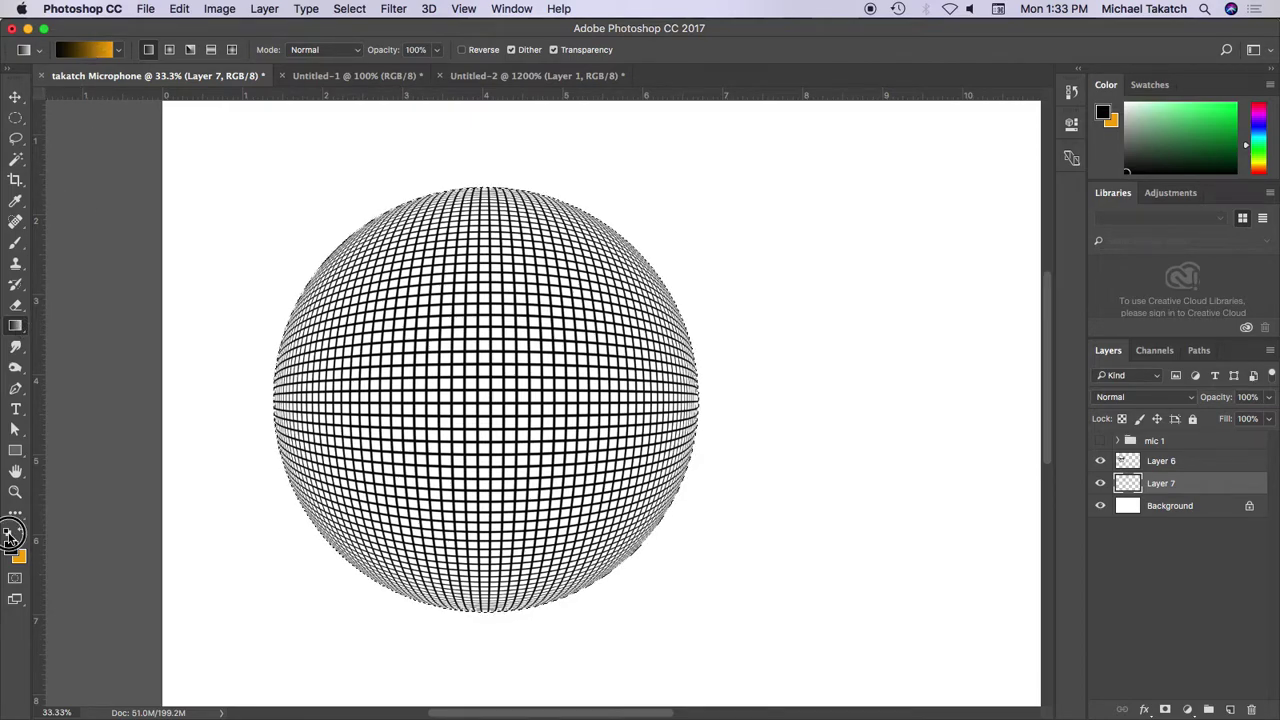
pyautogui.click(10, 532)
# Build a multi-stop black-to-white gradient with a dark grey stop near 20%
pyautogui.click(100, 50)
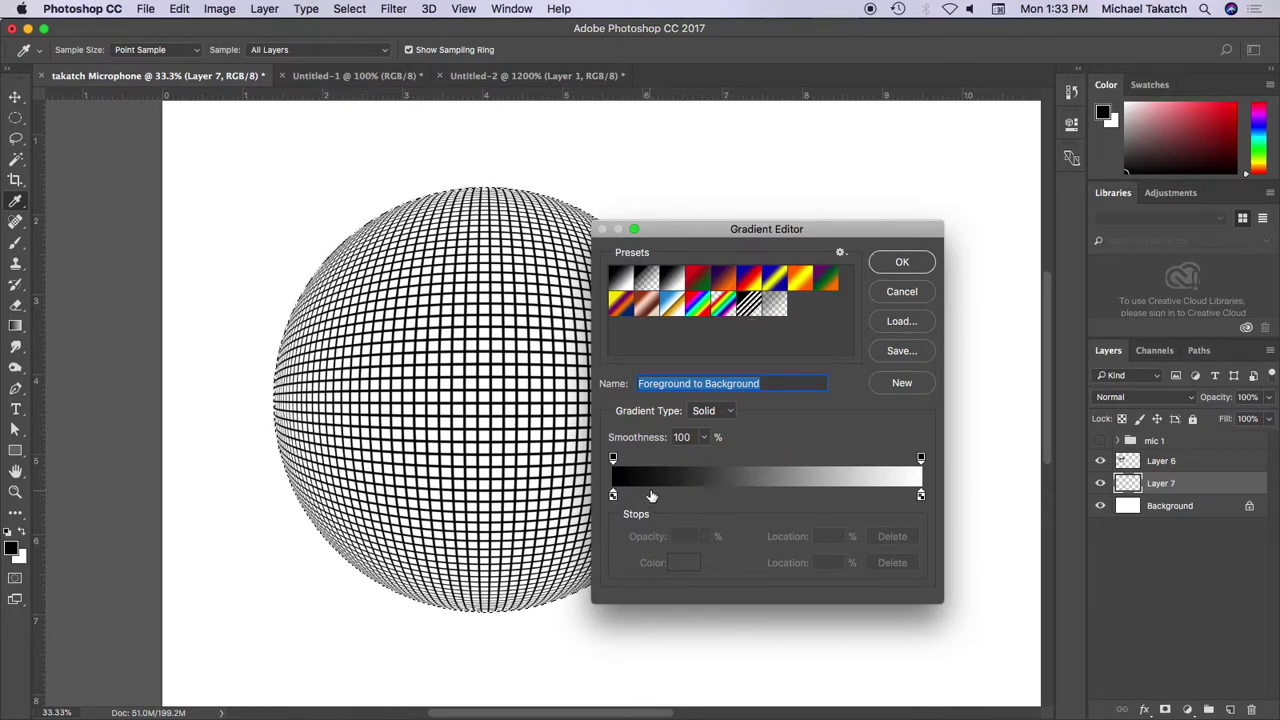
pyautogui.click(651, 496)
pyautogui.click(712, 495)
pyautogui.click(613, 496)
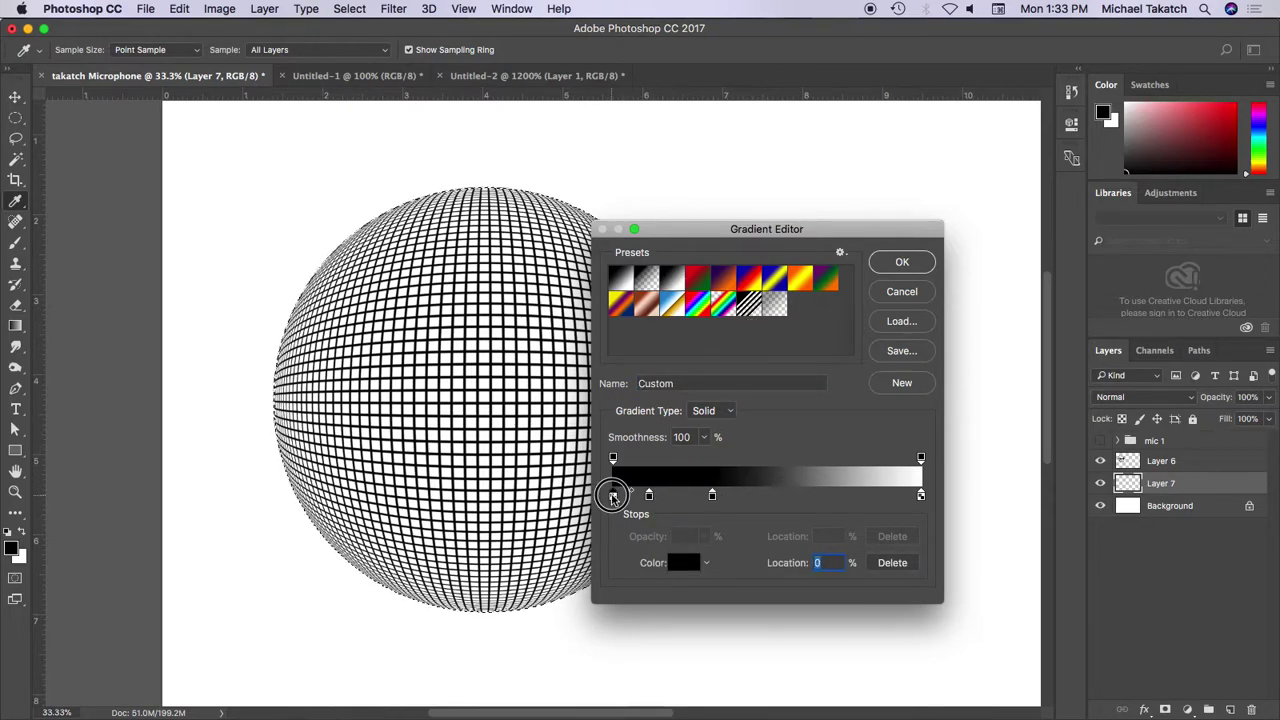
pyautogui.moveTo(613, 496)
pyautogui.mouseDown()
pyautogui.moveTo(787, 496)
pyautogui.moveTo(621, 496)
pyautogui.mouseUp()
pyautogui.click(843, 474)
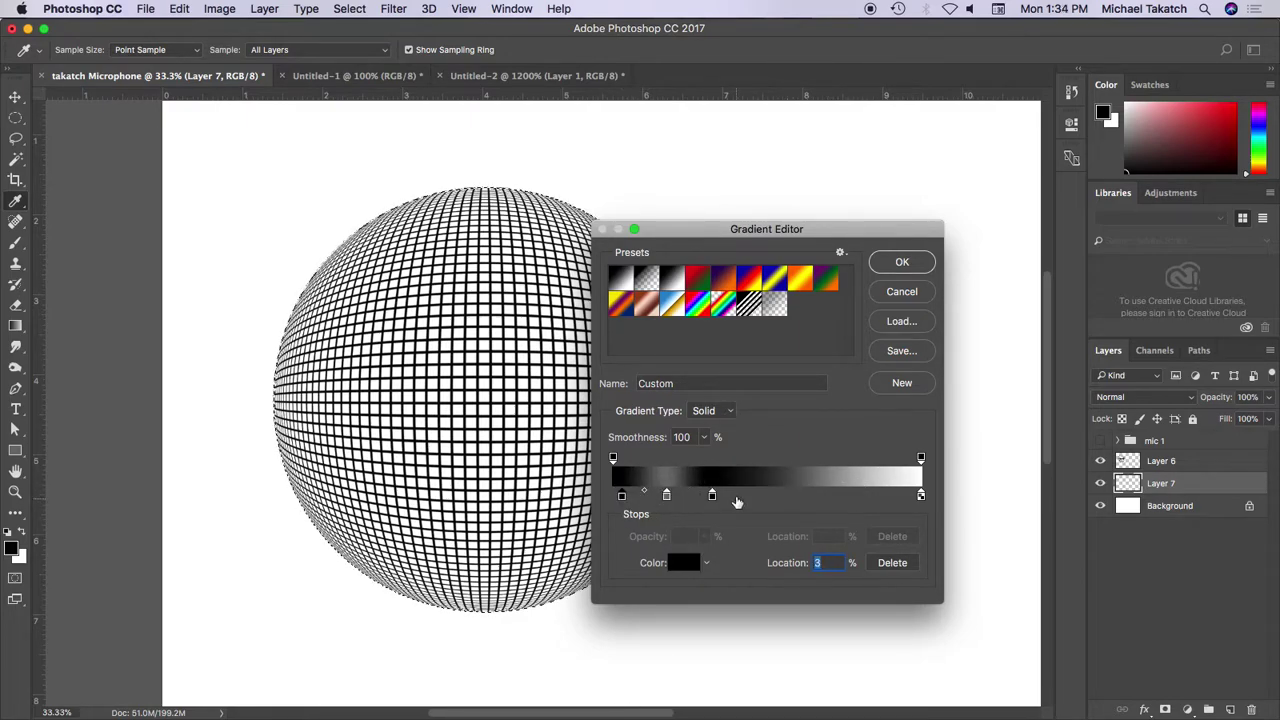
pyautogui.click(769, 471)
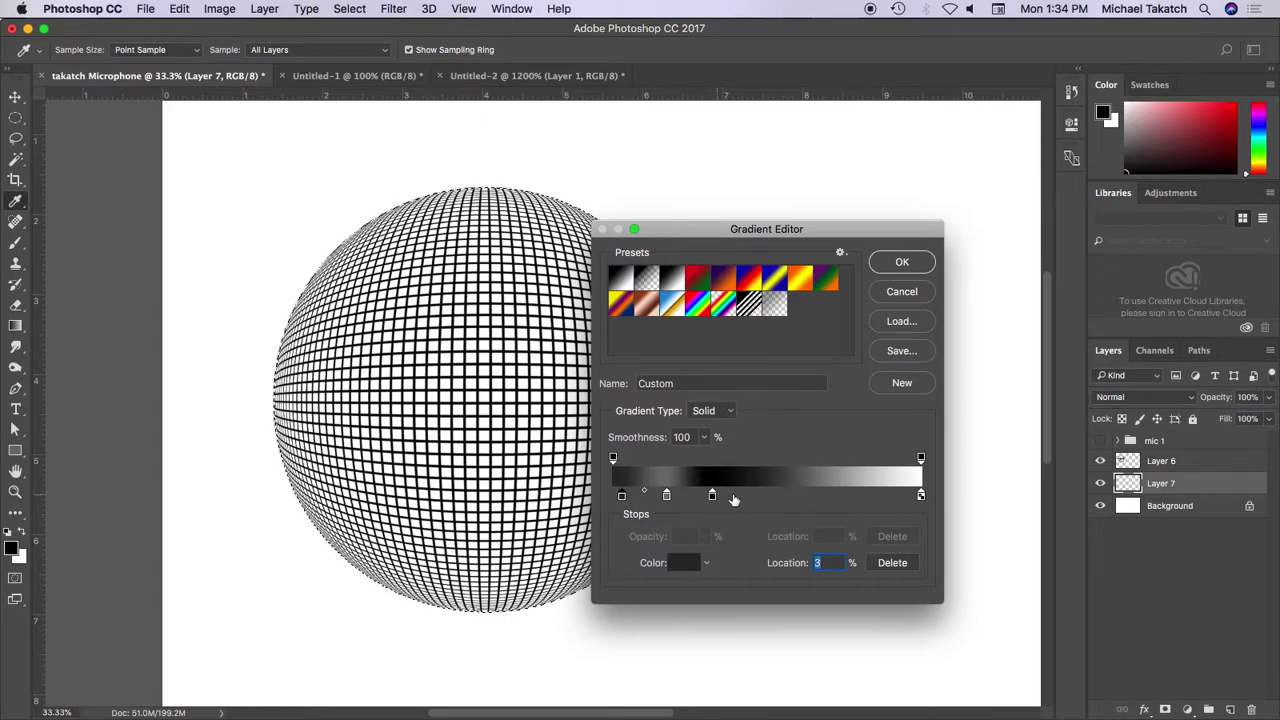
pyautogui.click(903, 263)
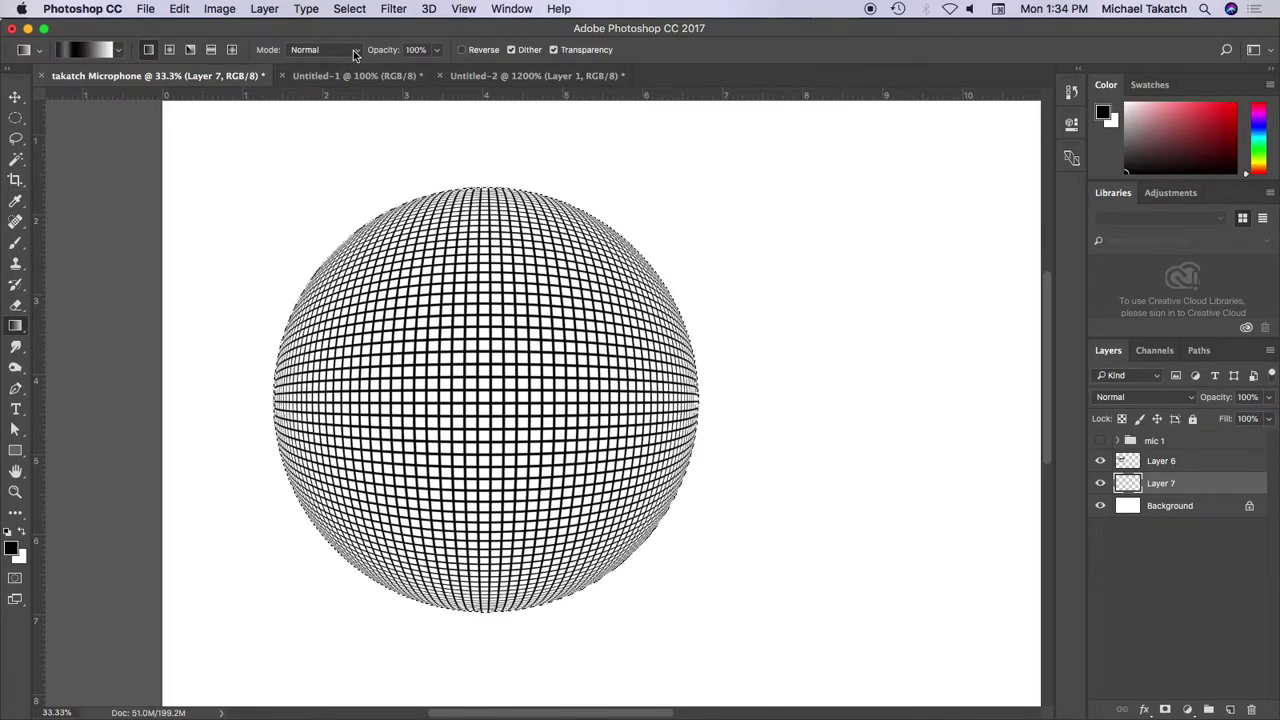
# Fill Layer 7 with a reversed radial gradient from the upper-right highlight to lower left
pyautogui.click(169, 49)
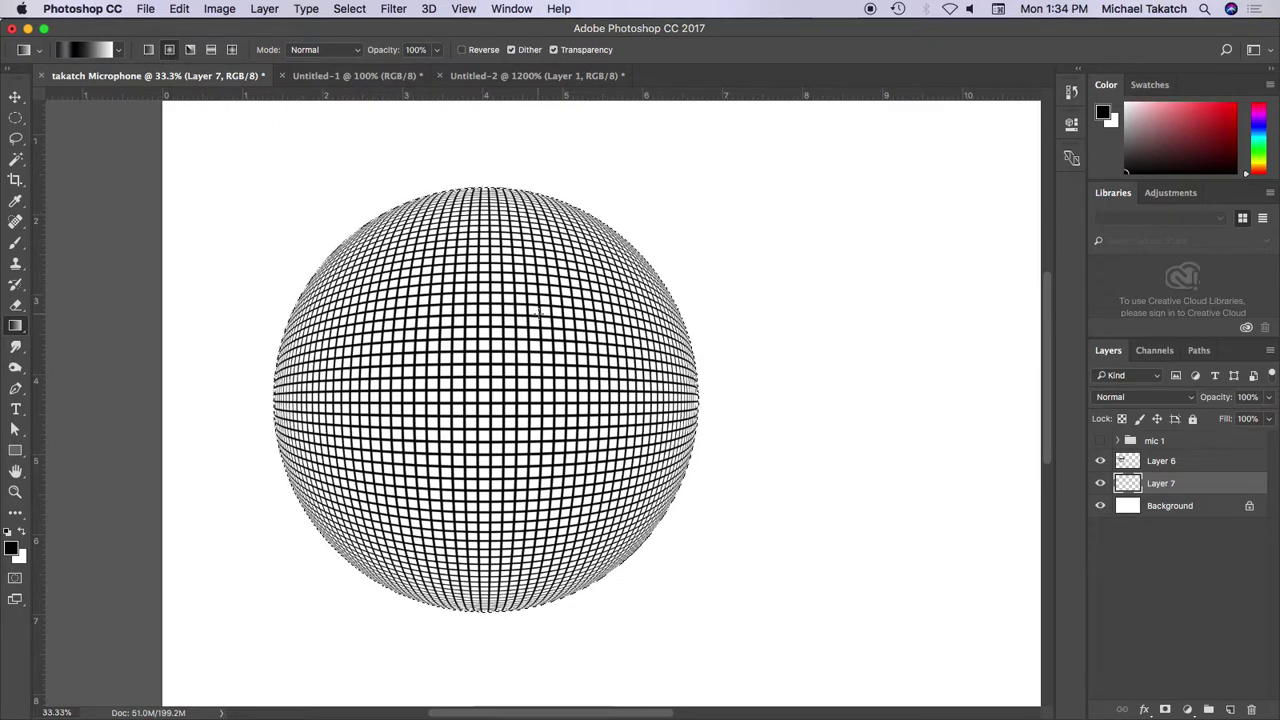
pyautogui.moveTo(560, 303); pyautogui.dragTo(418, 500)
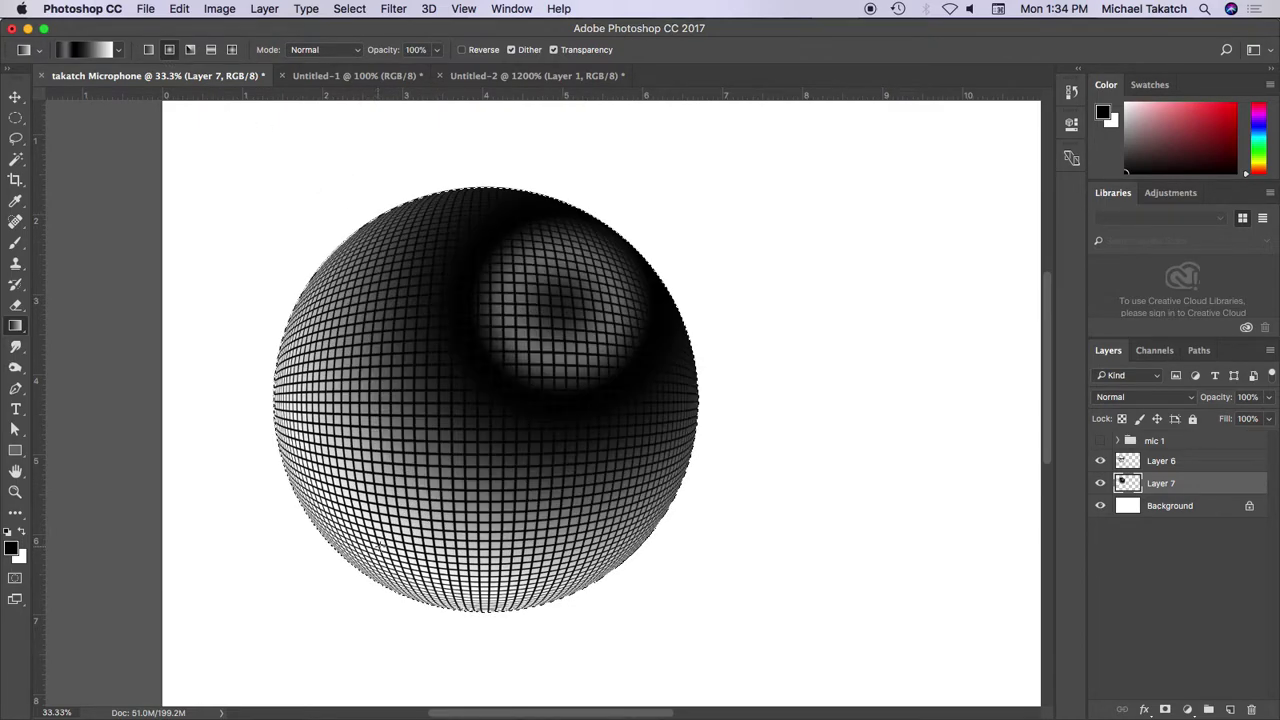
pyautogui.click(461, 50)
pyautogui.moveTo(565, 297); pyautogui.dragTo(367, 540)
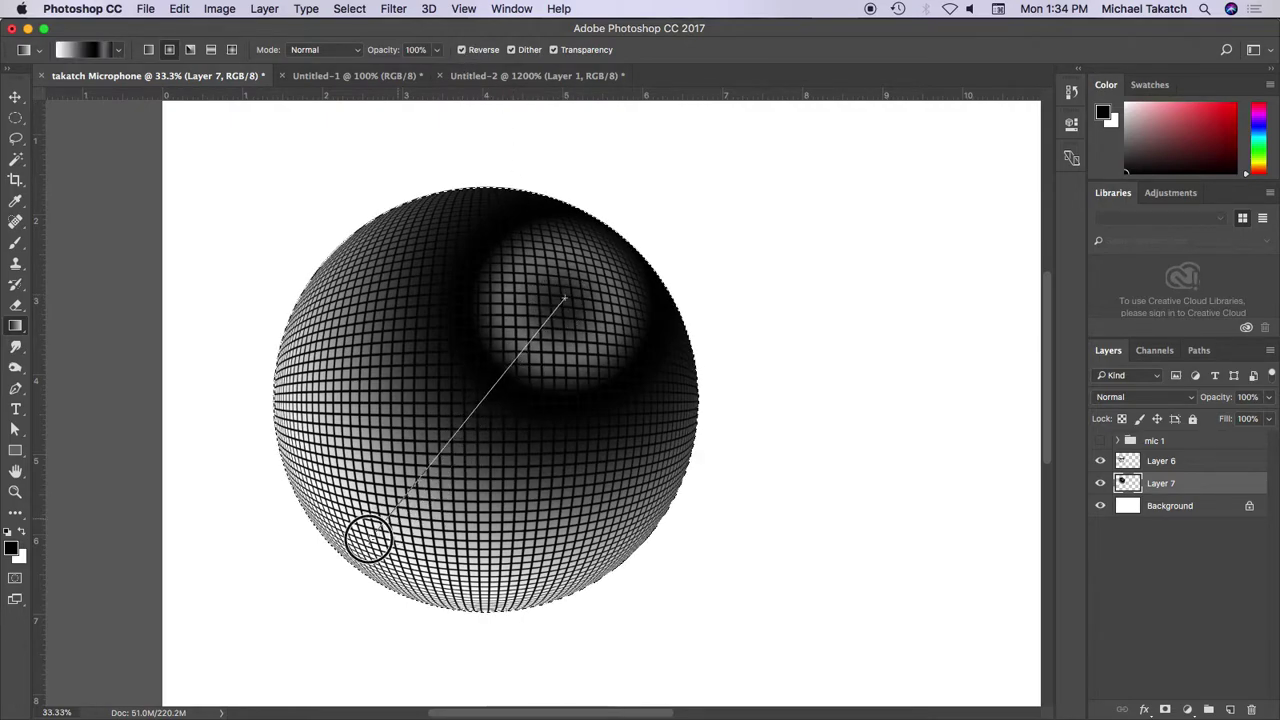
pyautogui.moveTo(551, 314); pyautogui.dragTo(337, 530)
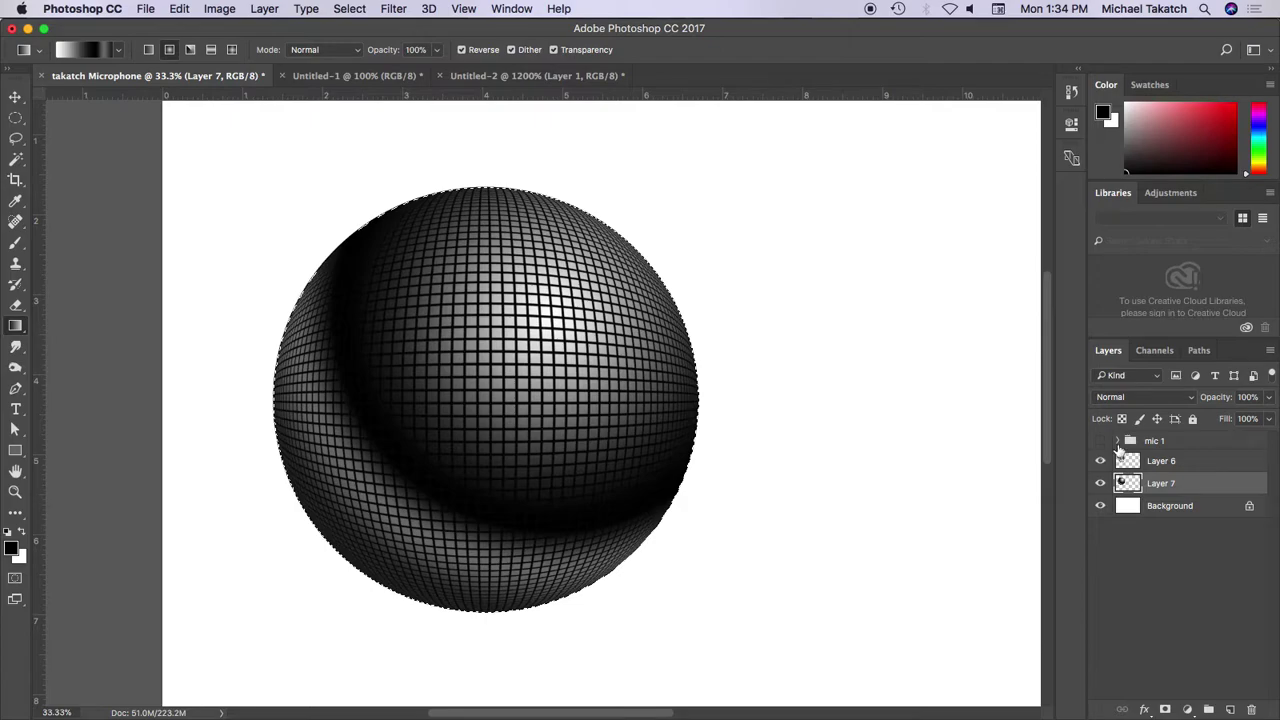
pyautogui.click(1189, 462)
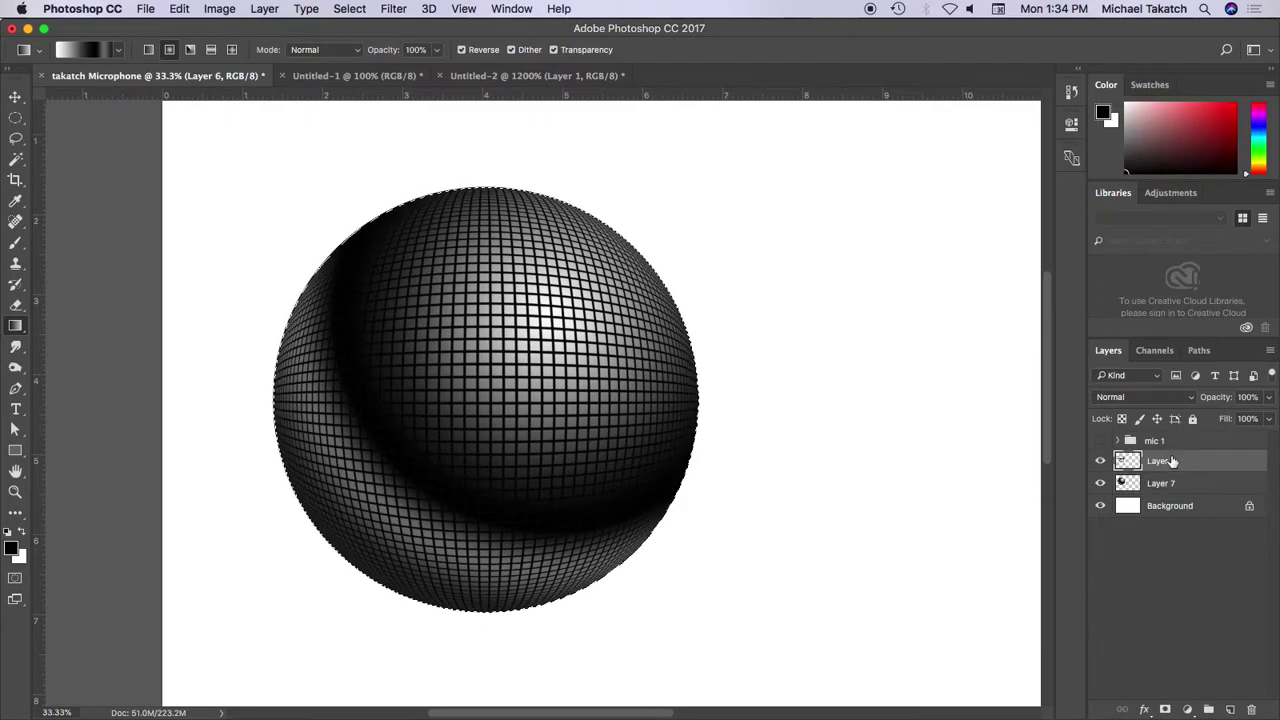
# Give Layer 6 Bevel & Emboss with peaked gloss contour, depth 168, size 21, soften 3, then deselect
pyautogui.doubleClick(1231, 460)
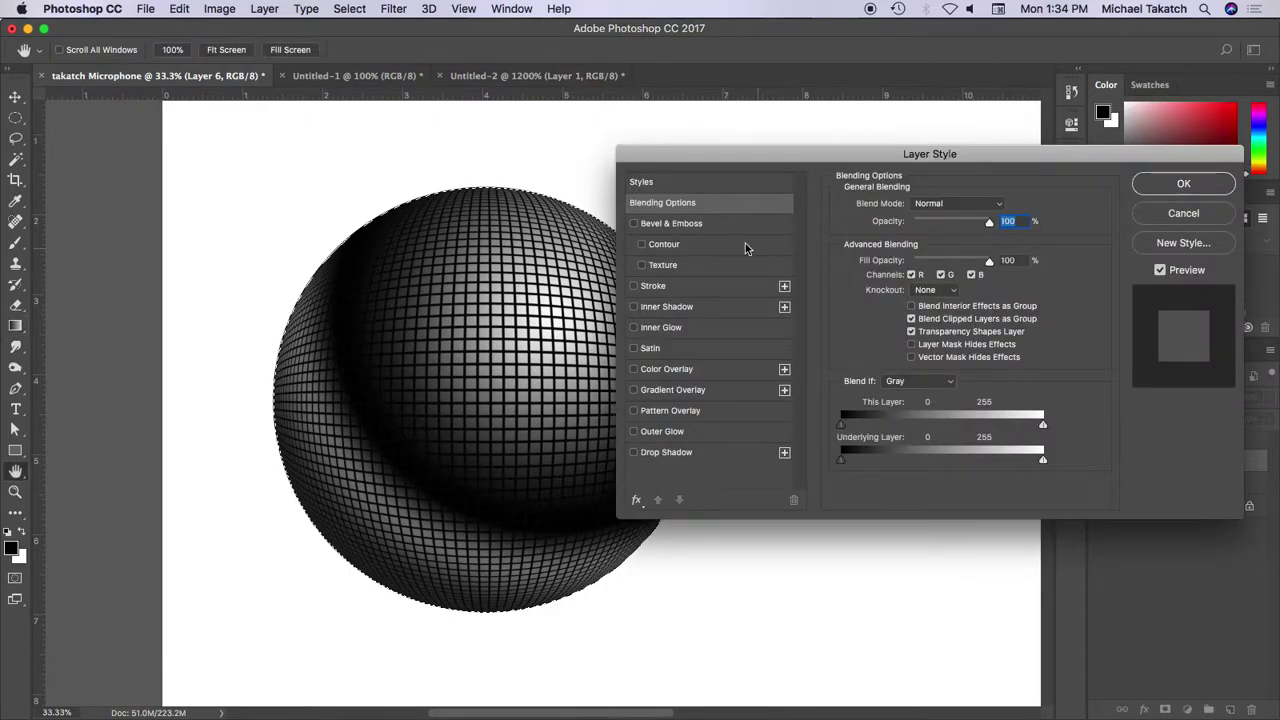
pyautogui.click(720, 224)
pyautogui.moveTo(721, 155); pyautogui.dragTo(755, 157)
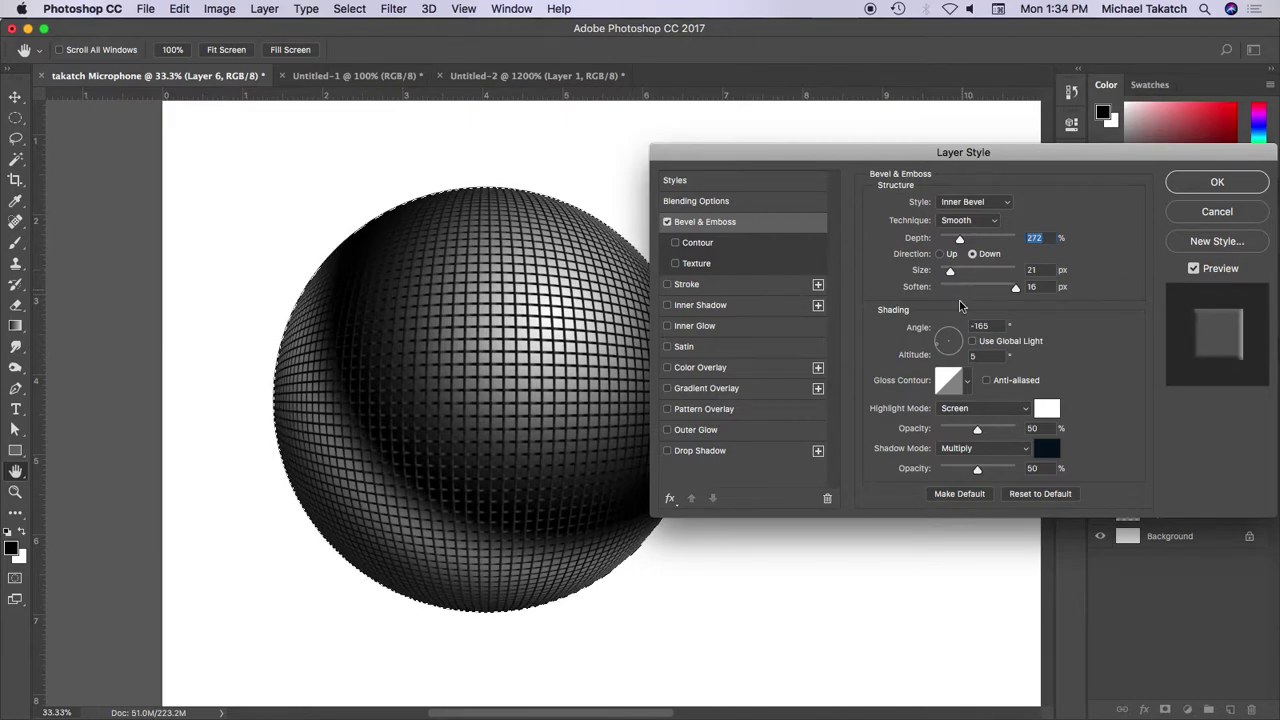
pyautogui.click(966, 383)
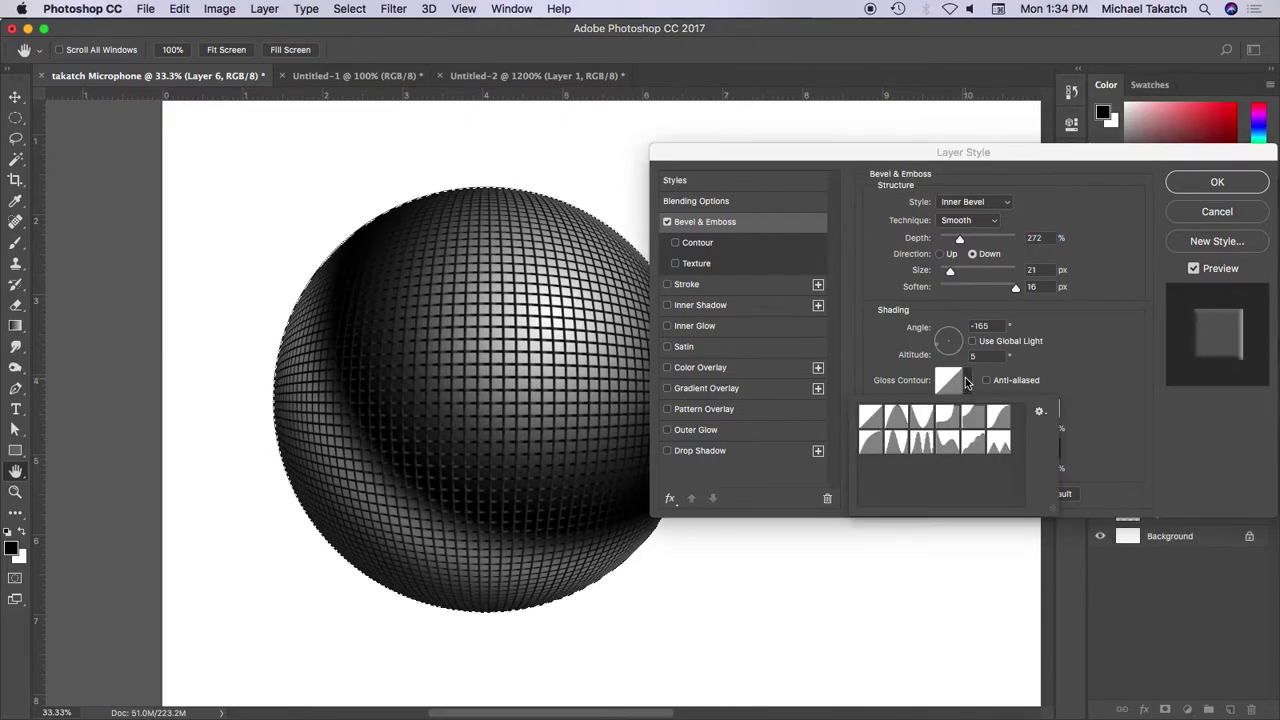
pyautogui.click(897, 443)
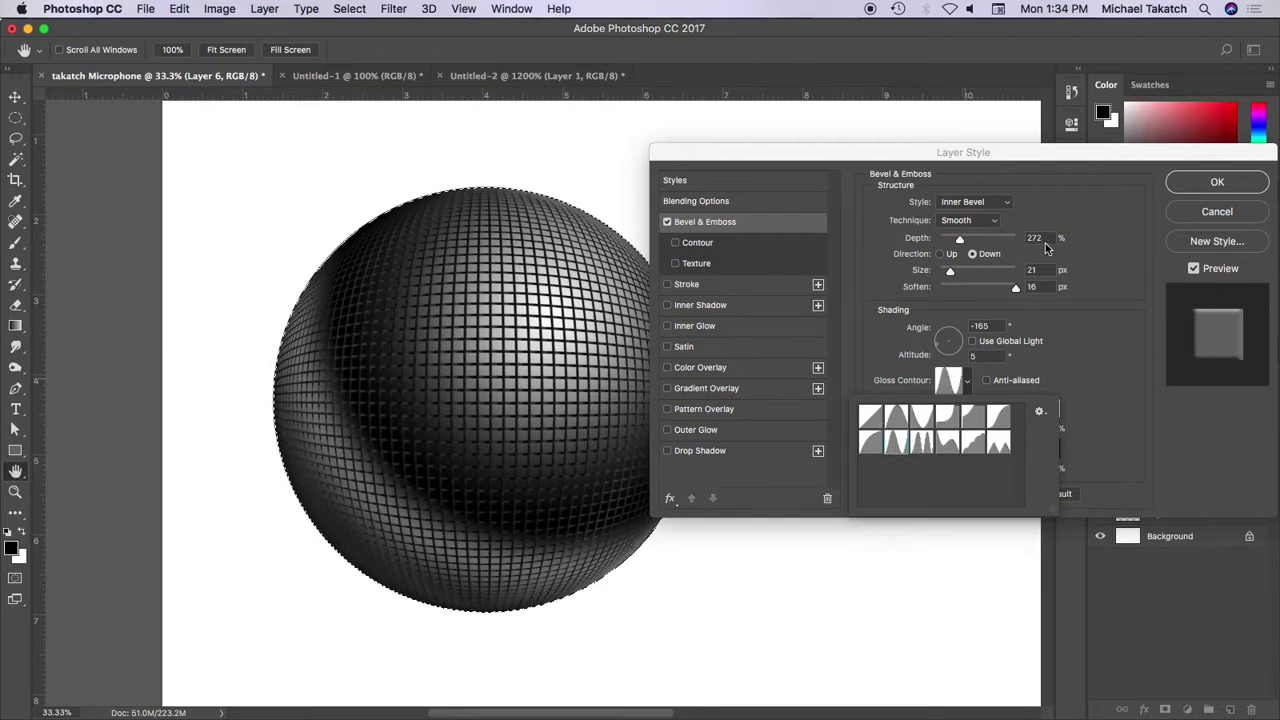
pyautogui.click(959, 288)
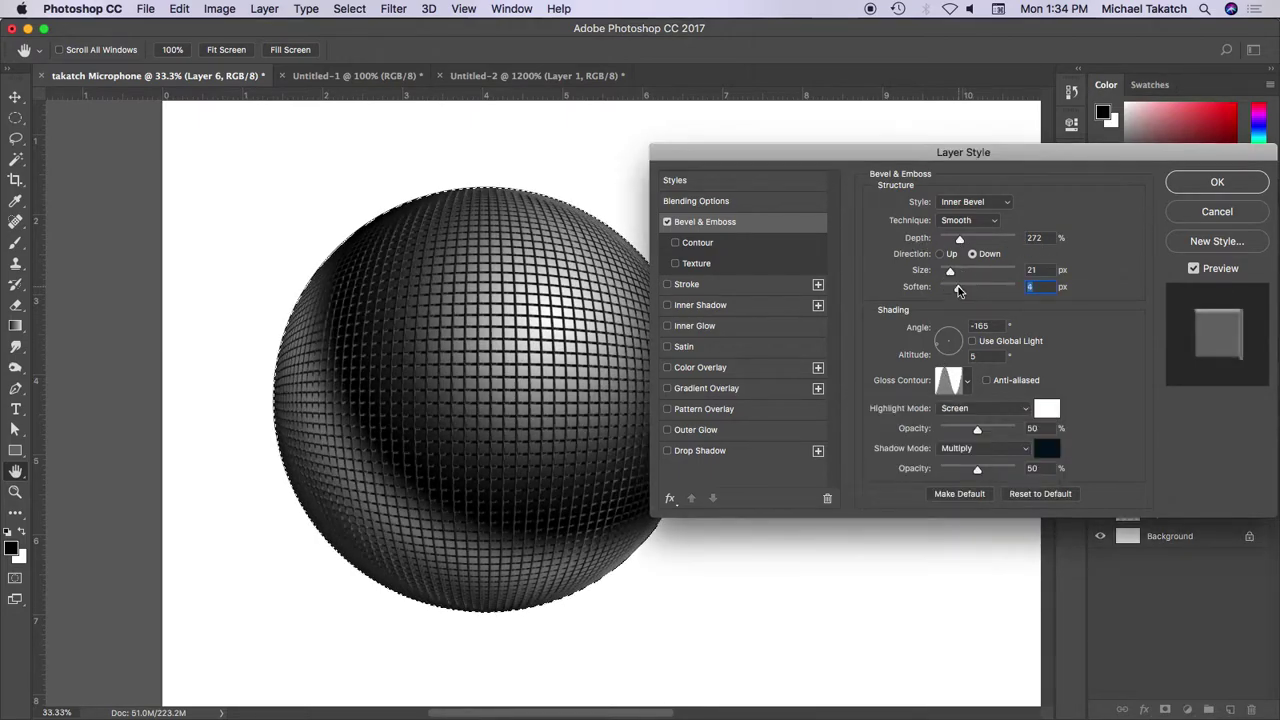
pyautogui.moveTo(962, 240); pyautogui.dragTo(951, 240)
pyautogui.moveTo(953, 293); pyautogui.dragTo(951, 275)
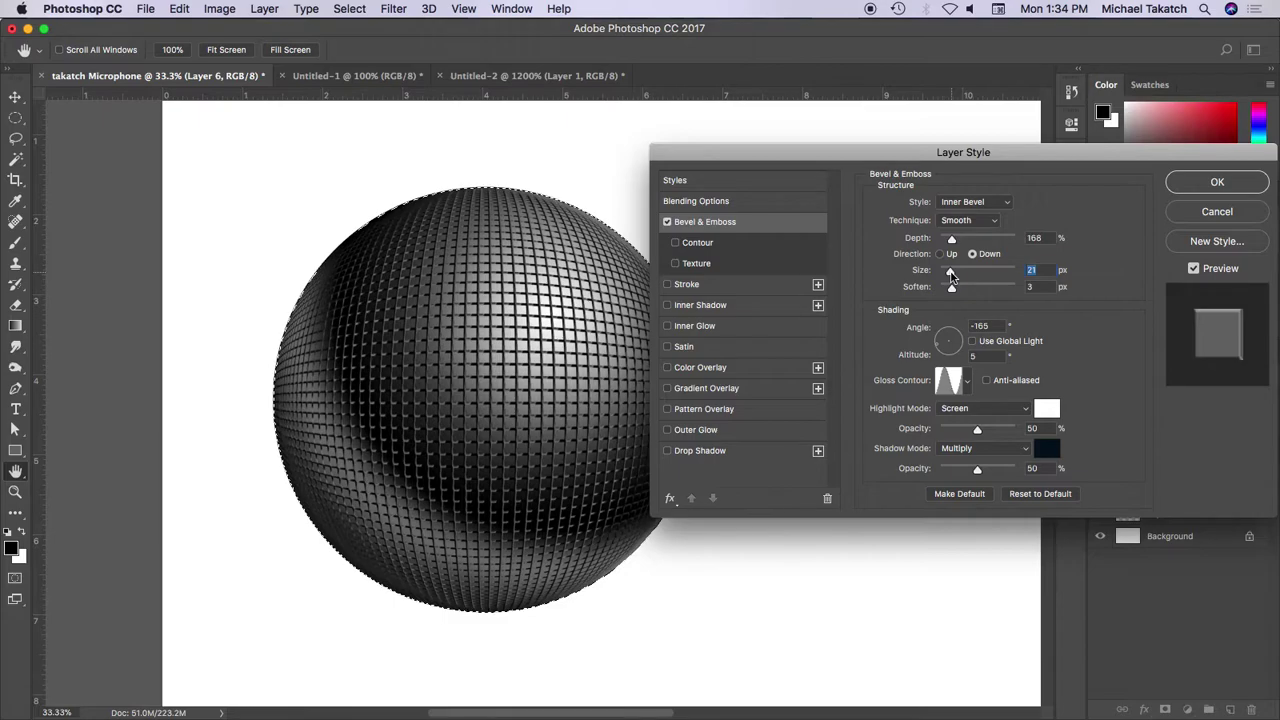
pyautogui.click(1182, 189)
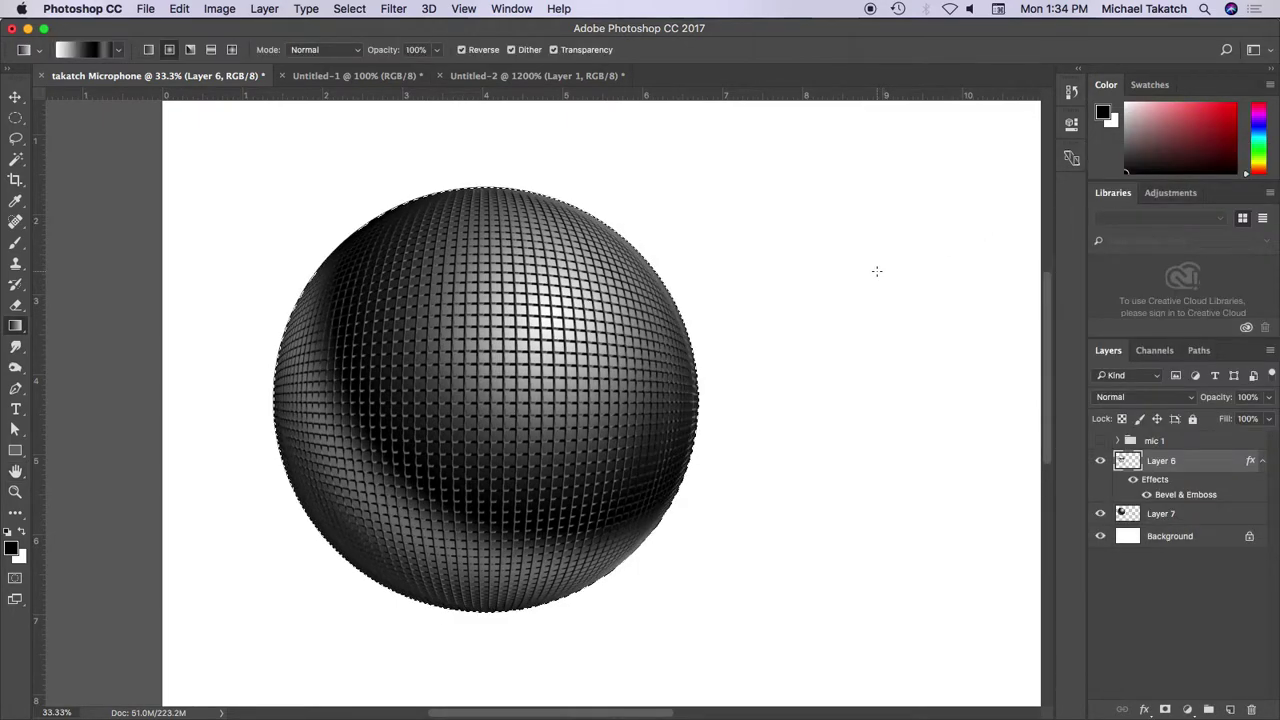
pyautogui.press('super+d')
# Add Layer 8 above Layer 6 and select a tall rectangular strip through the sphere's centre
pyautogui.click(1195, 514)
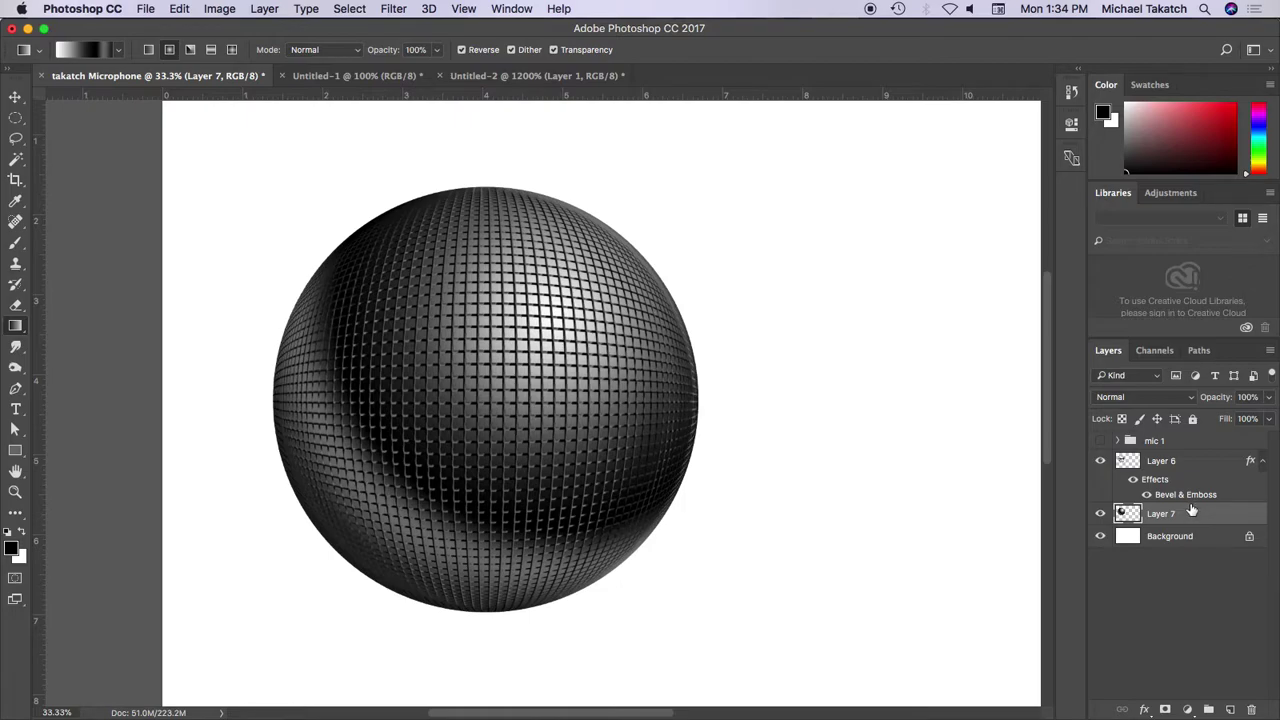
pyautogui.click(1216, 460)
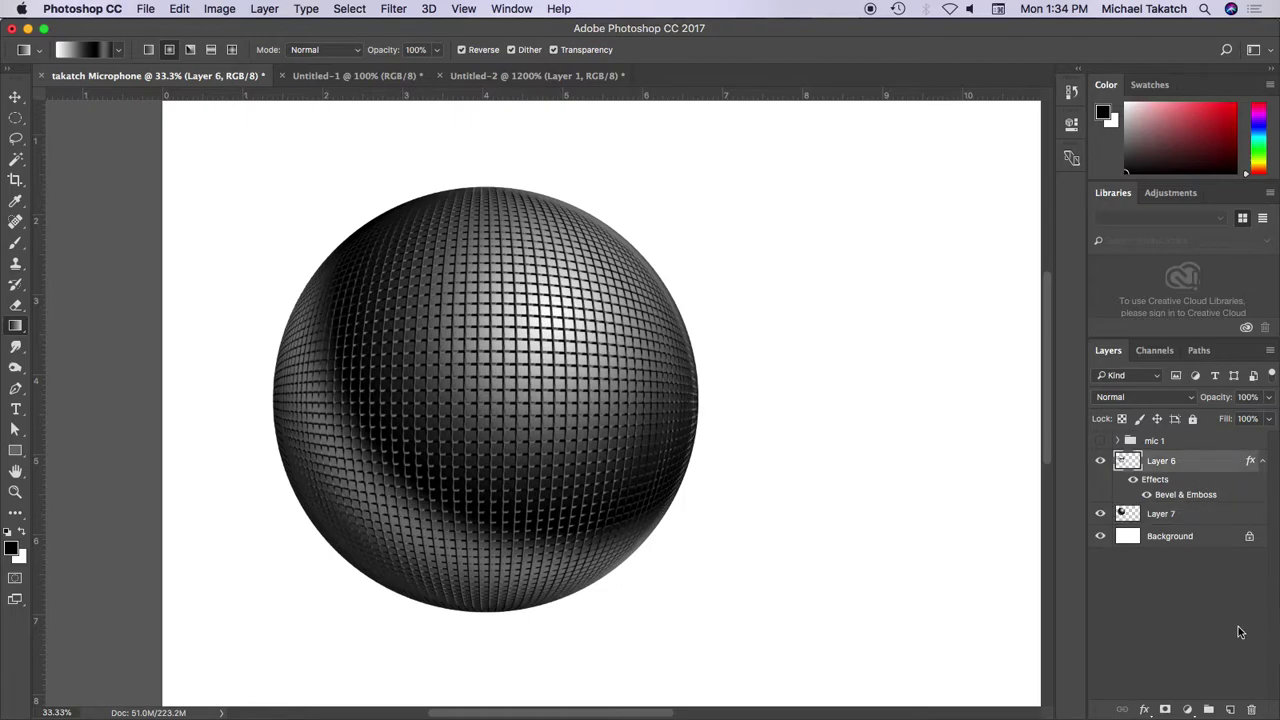
pyautogui.click(1229, 710)
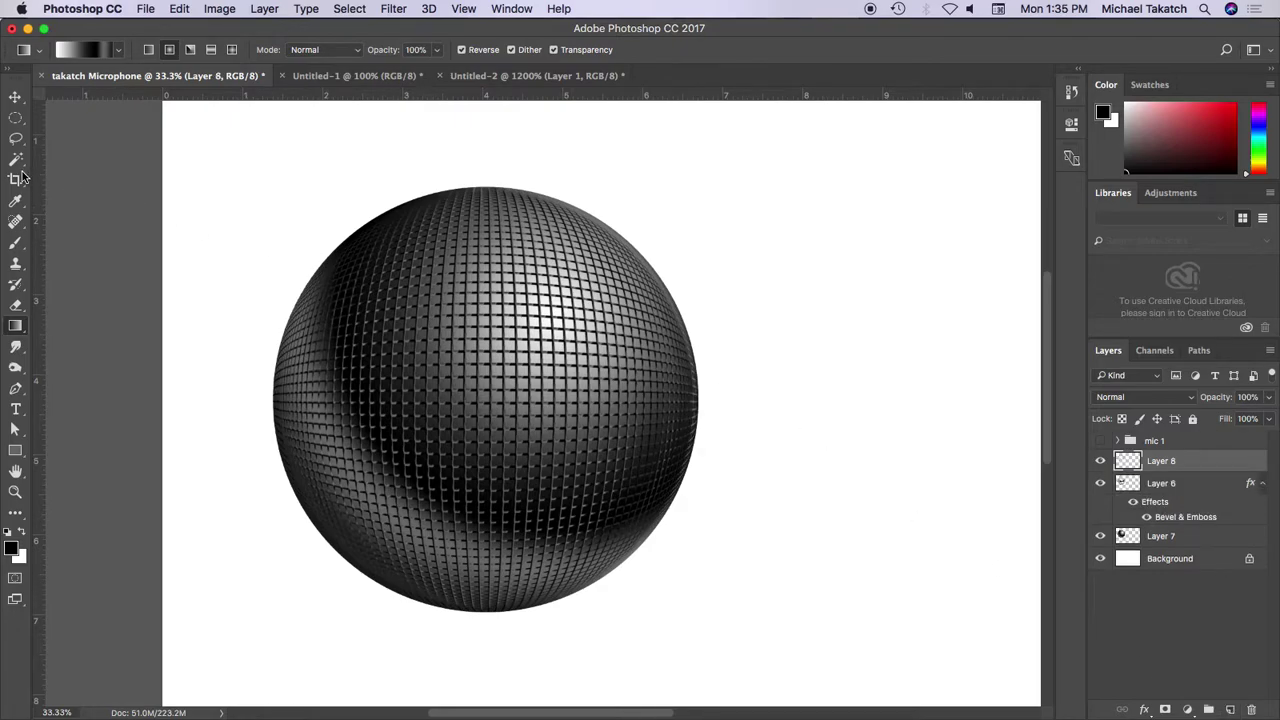
pyautogui.click(14, 120)
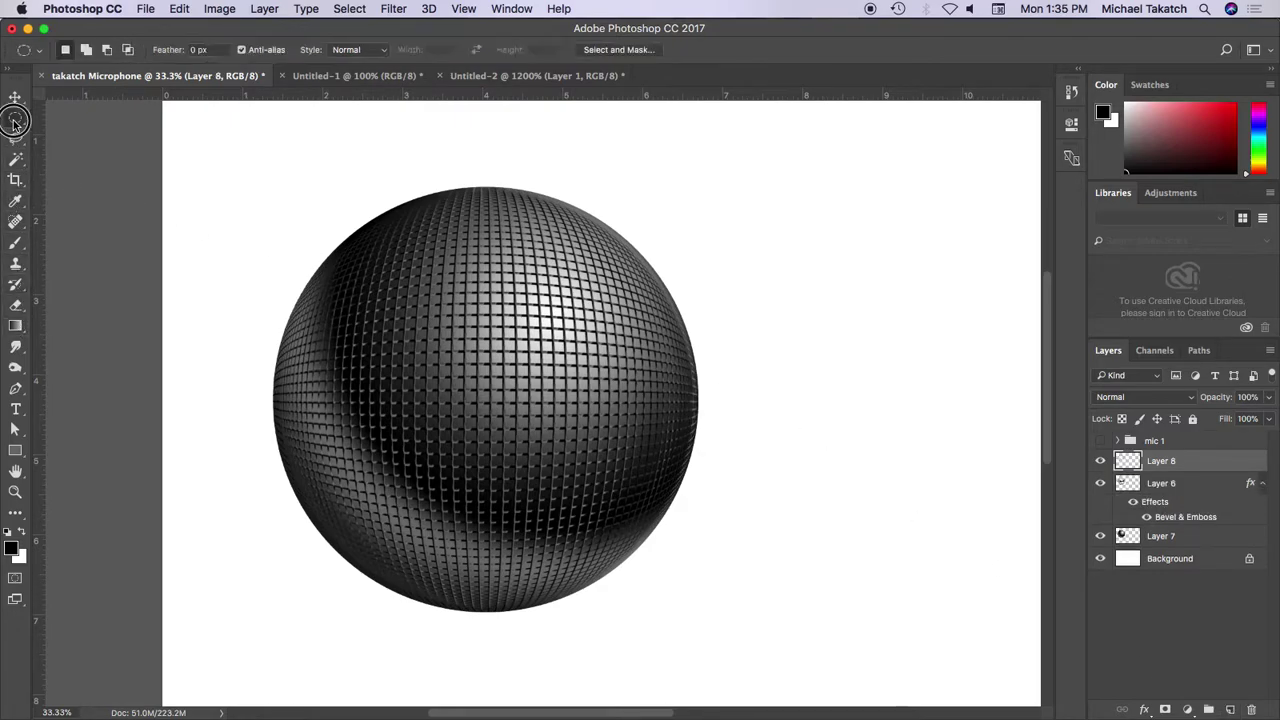
pyautogui.click(70, 107)
pyautogui.moveTo(458, 185); pyautogui.dragTo(528, 614)
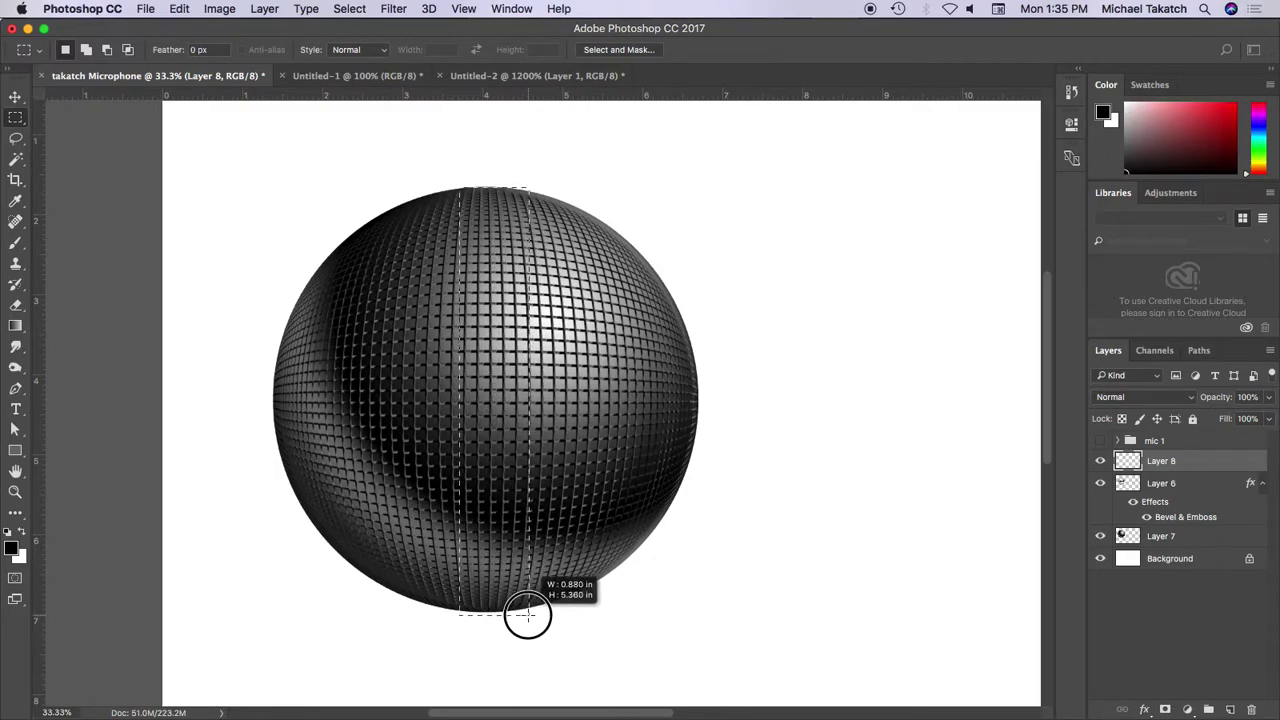
pyautogui.moveTo(528, 614); pyautogui.dragTo(521, 614)
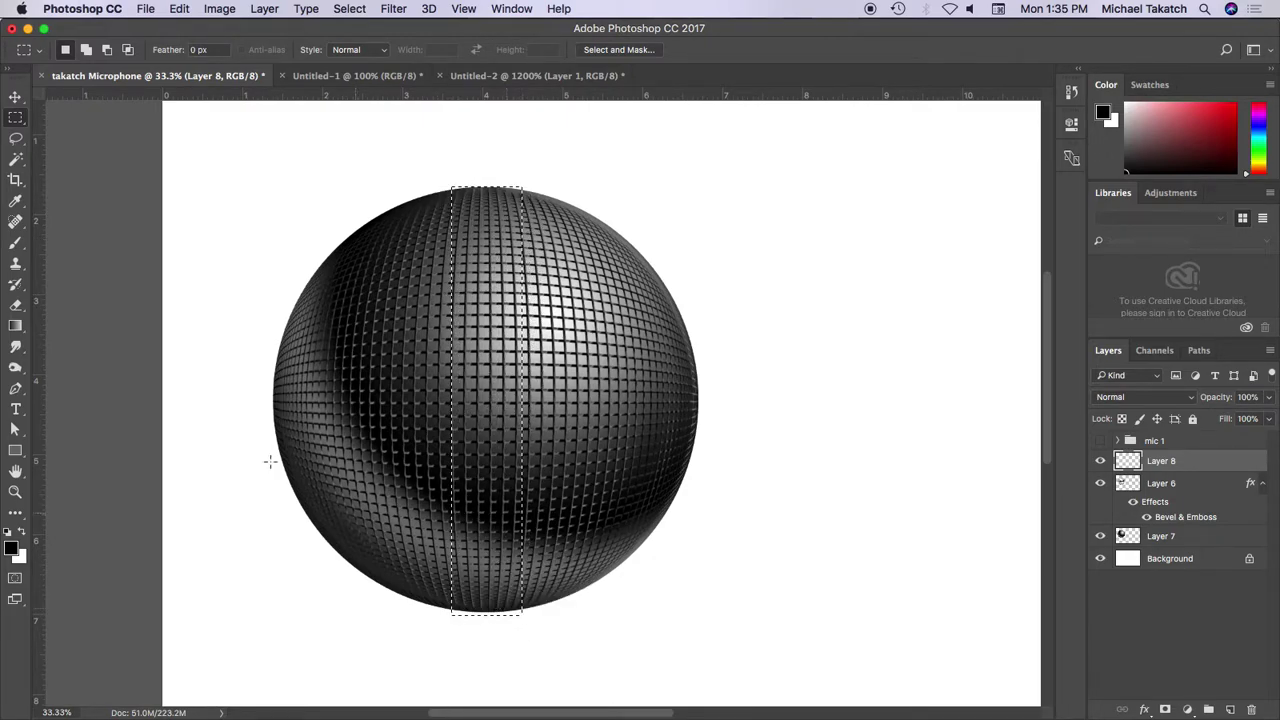
# Fill the strip with a top-to-bottom linear gradient
pyautogui.click(15, 325)
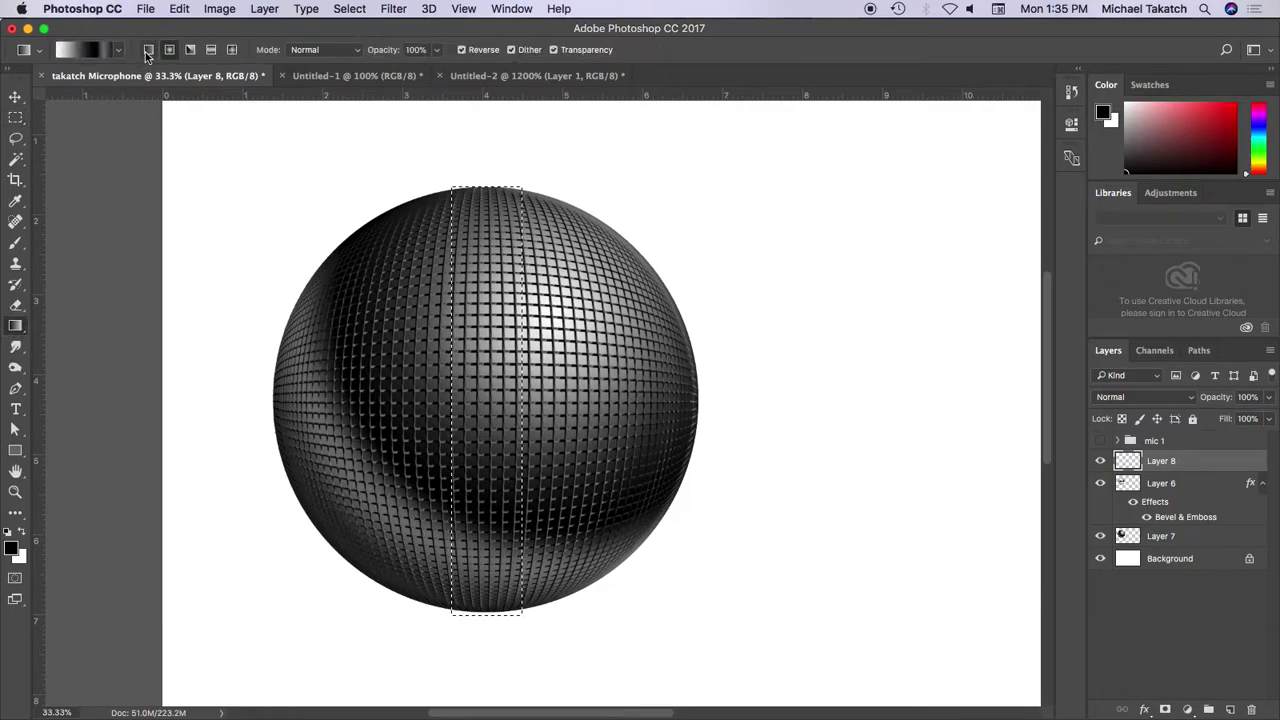
pyautogui.moveTo(486, 184); pyautogui.dragTo(488, 624)
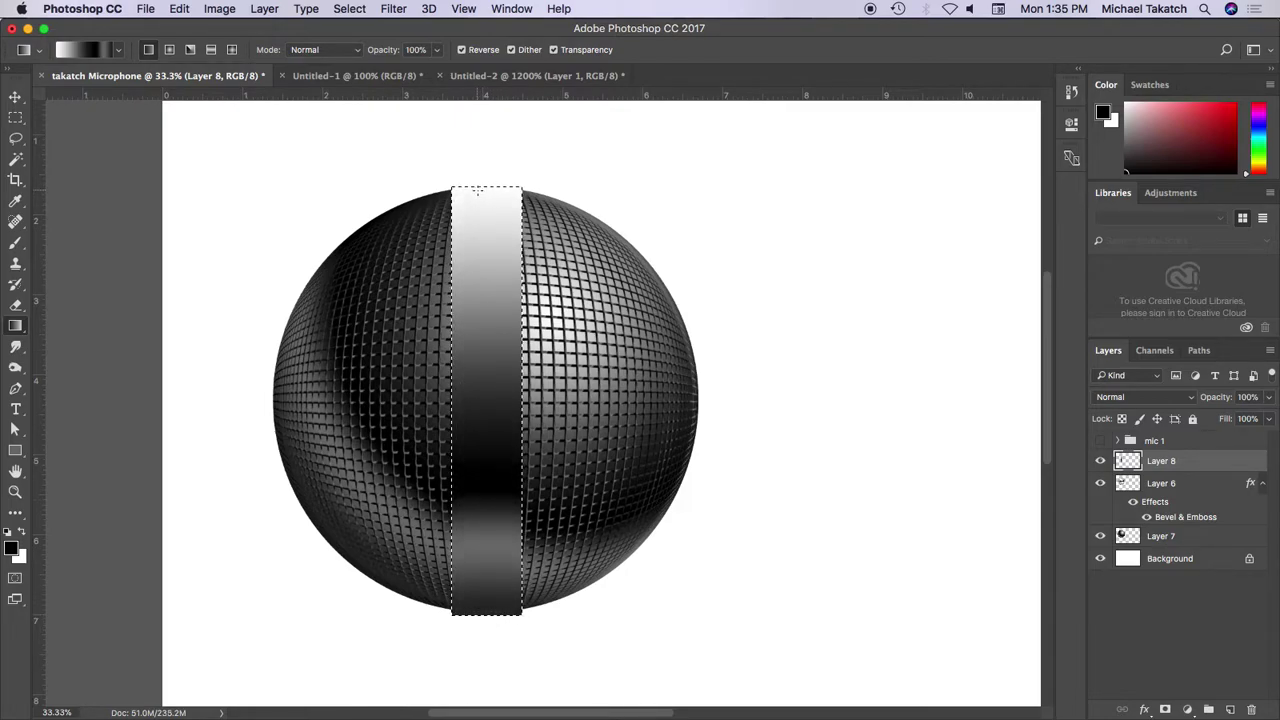
pyautogui.click(16, 97)
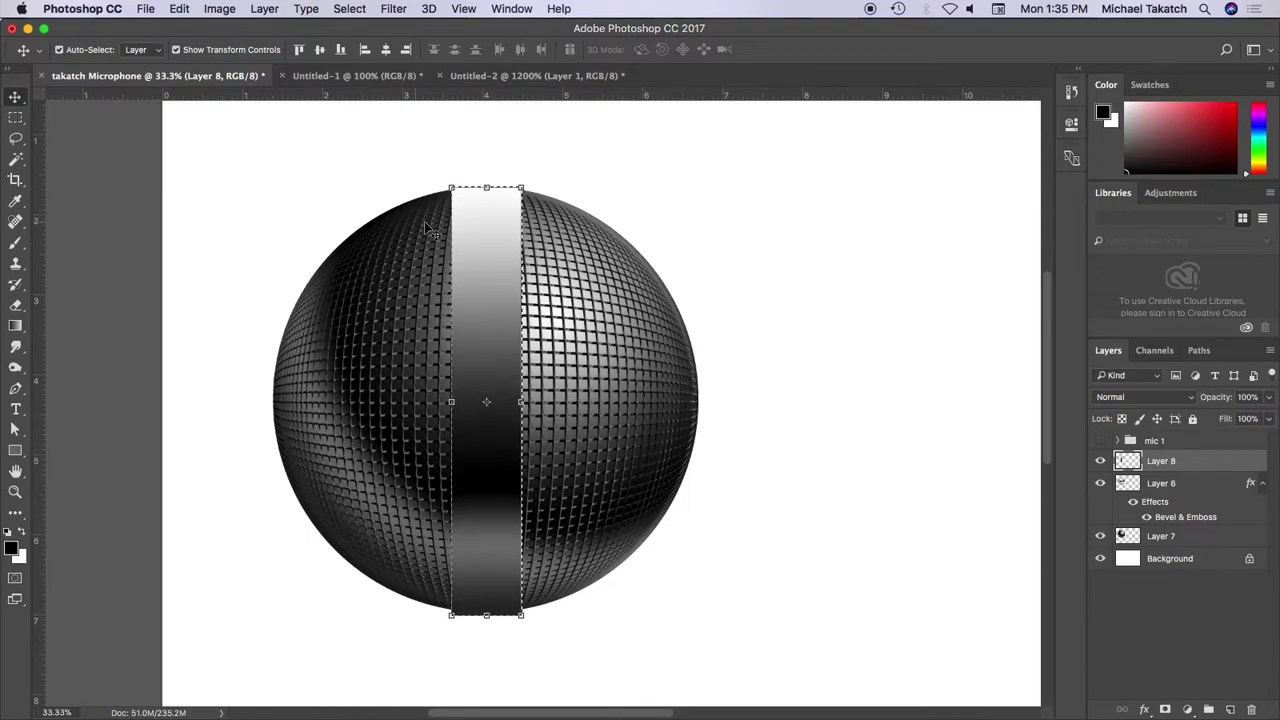
pyautogui.click(15, 325)
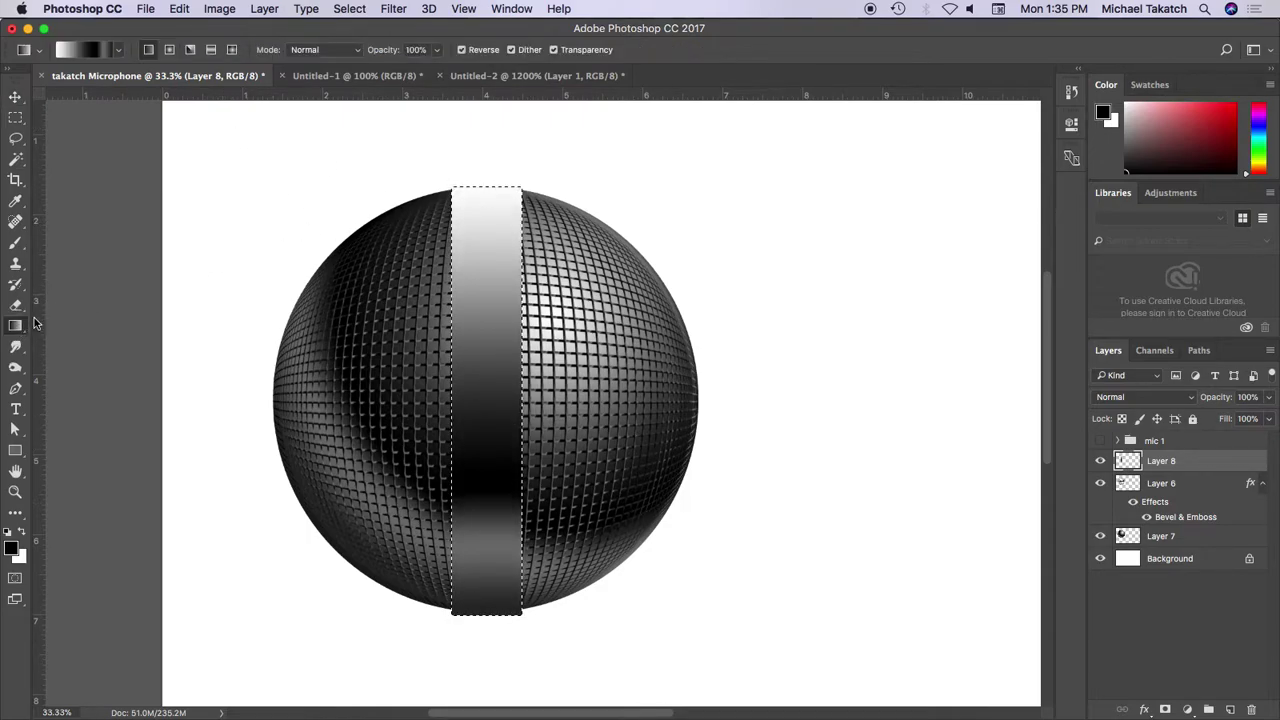
# Edit the gradient with extra black stops, white at 76%, dark at 93%, and refill the strip
pyautogui.click(80, 49)
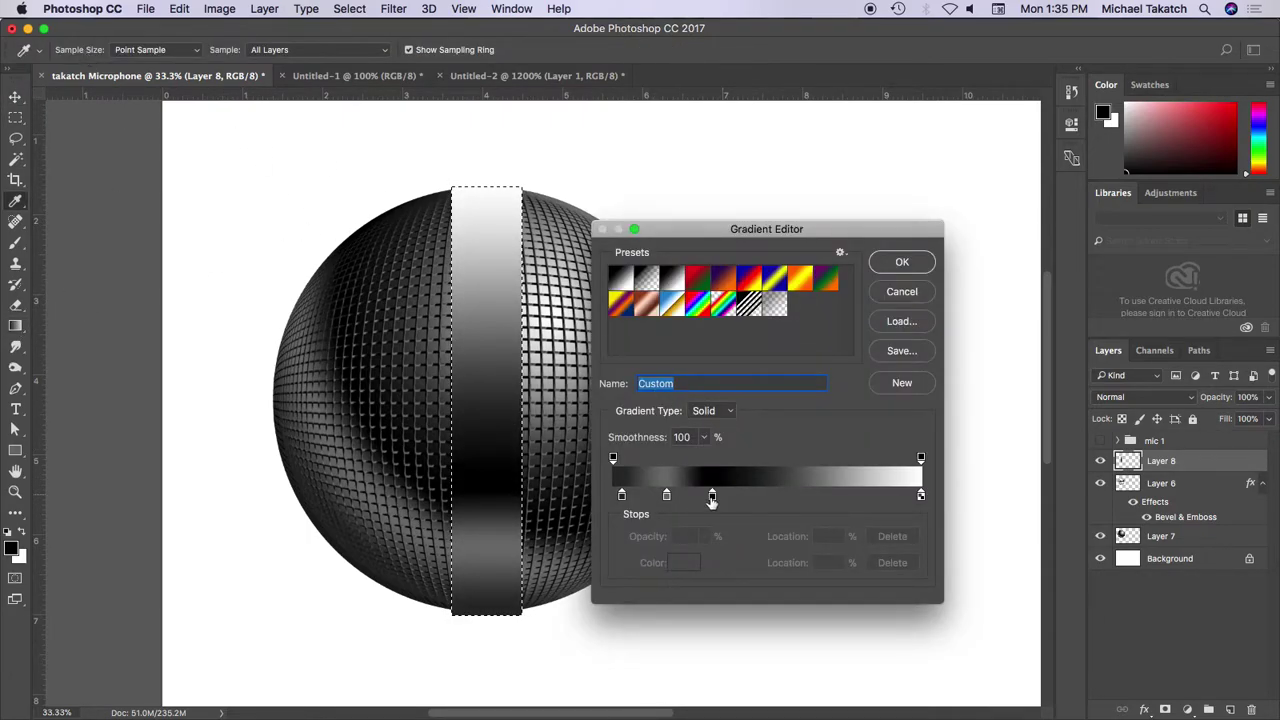
pyautogui.click(710, 497)
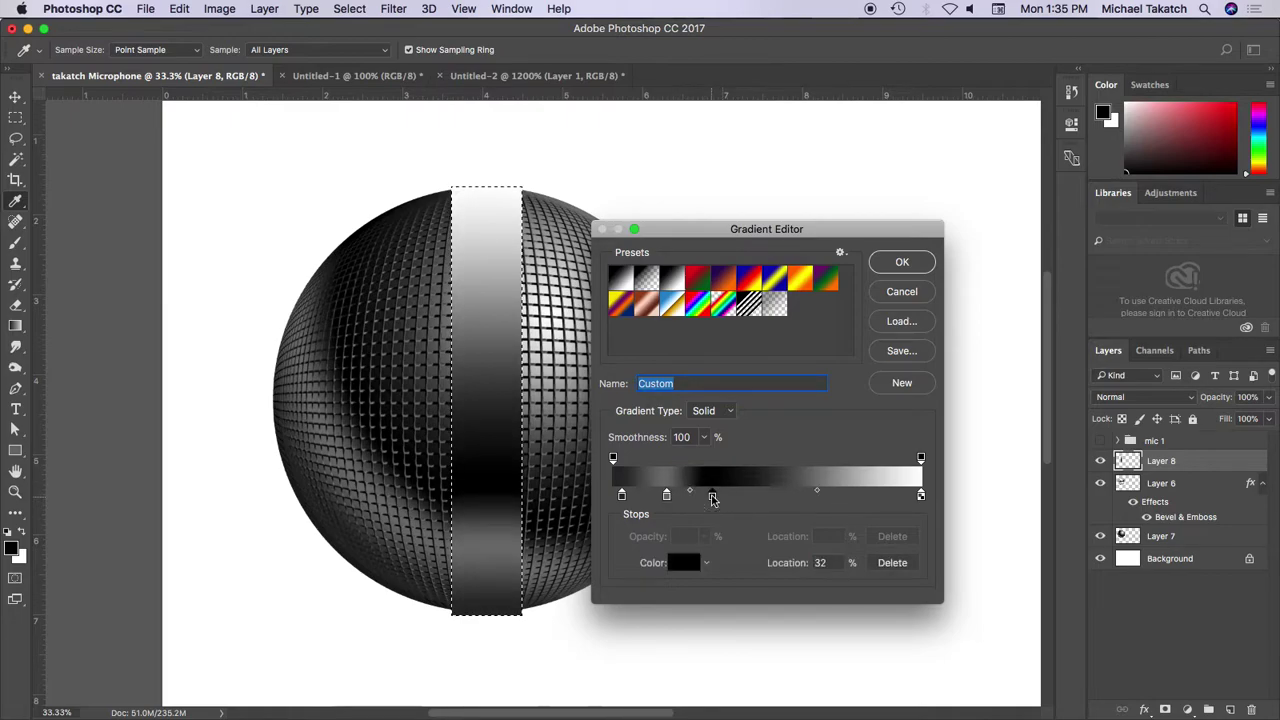
pyautogui.click(876, 495)
pyautogui.moveTo(921, 495)
pyautogui.mouseDown()
pyautogui.moveTo(847, 495)
pyautogui.moveTo(899, 495)
pyautogui.mouseUp()
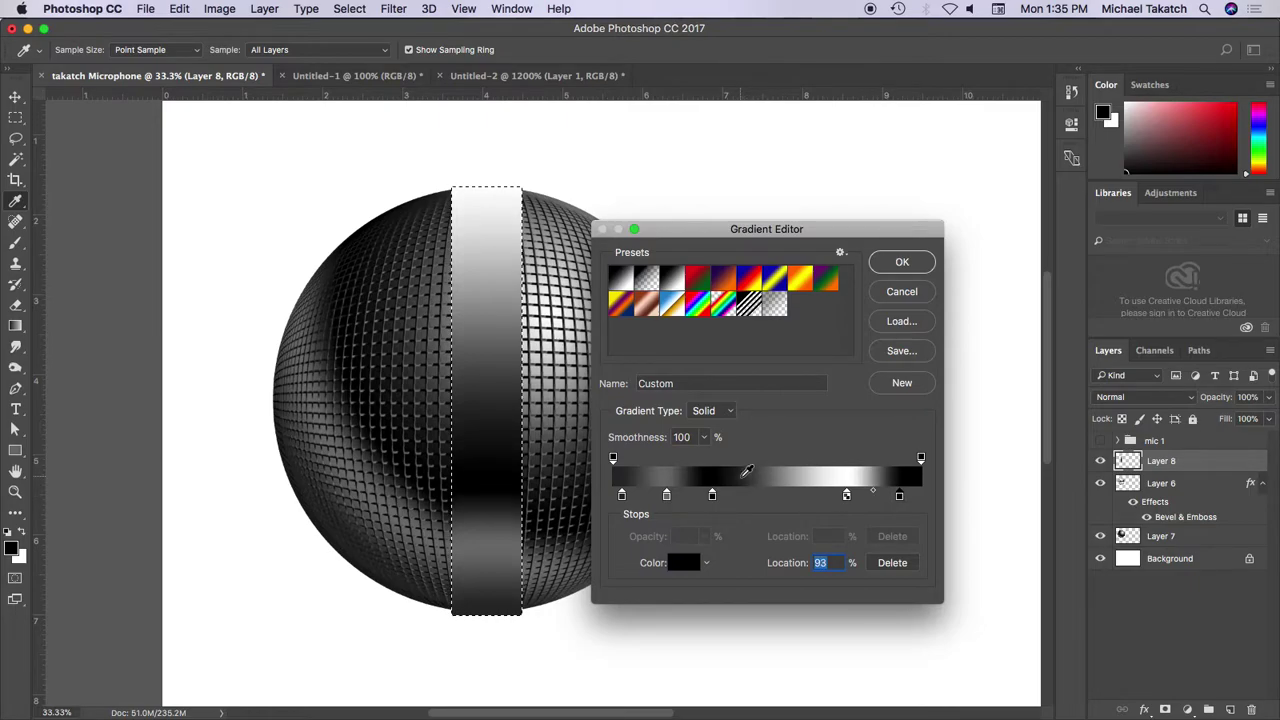
pyautogui.click(745, 472)
pyautogui.click(901, 263)
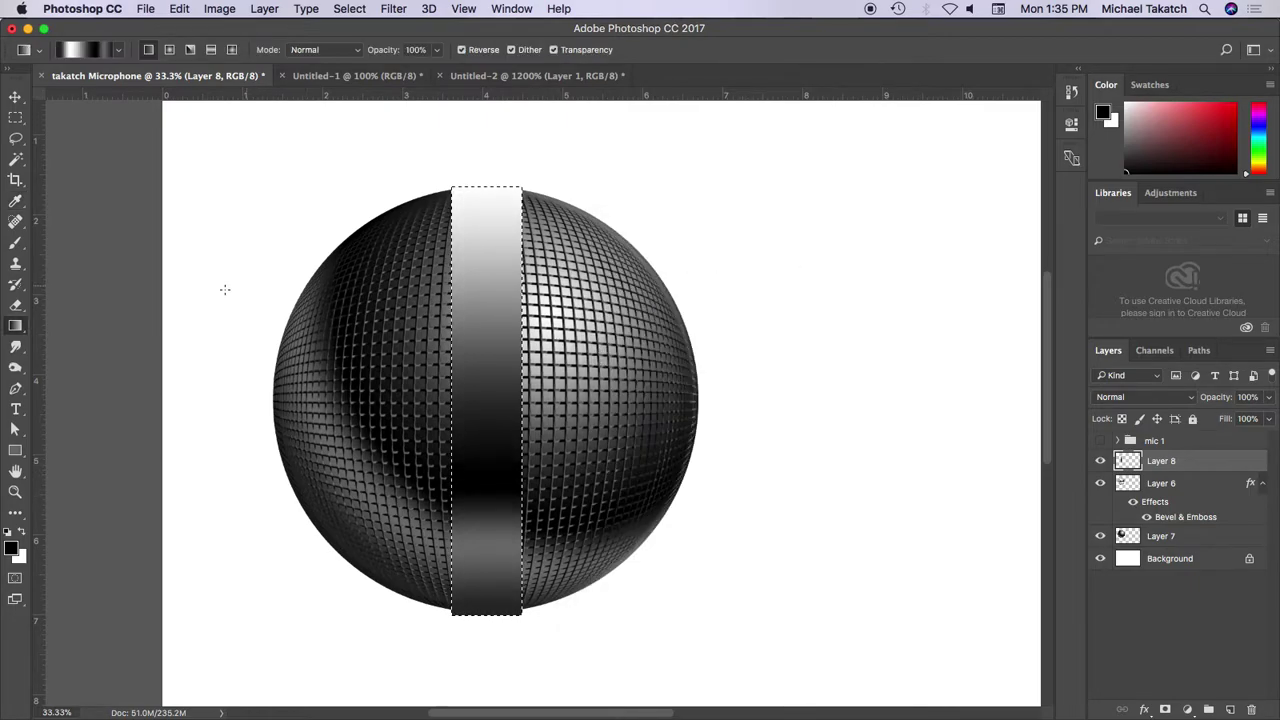
pyautogui.moveTo(494, 212); pyautogui.dragTo(494, 604)
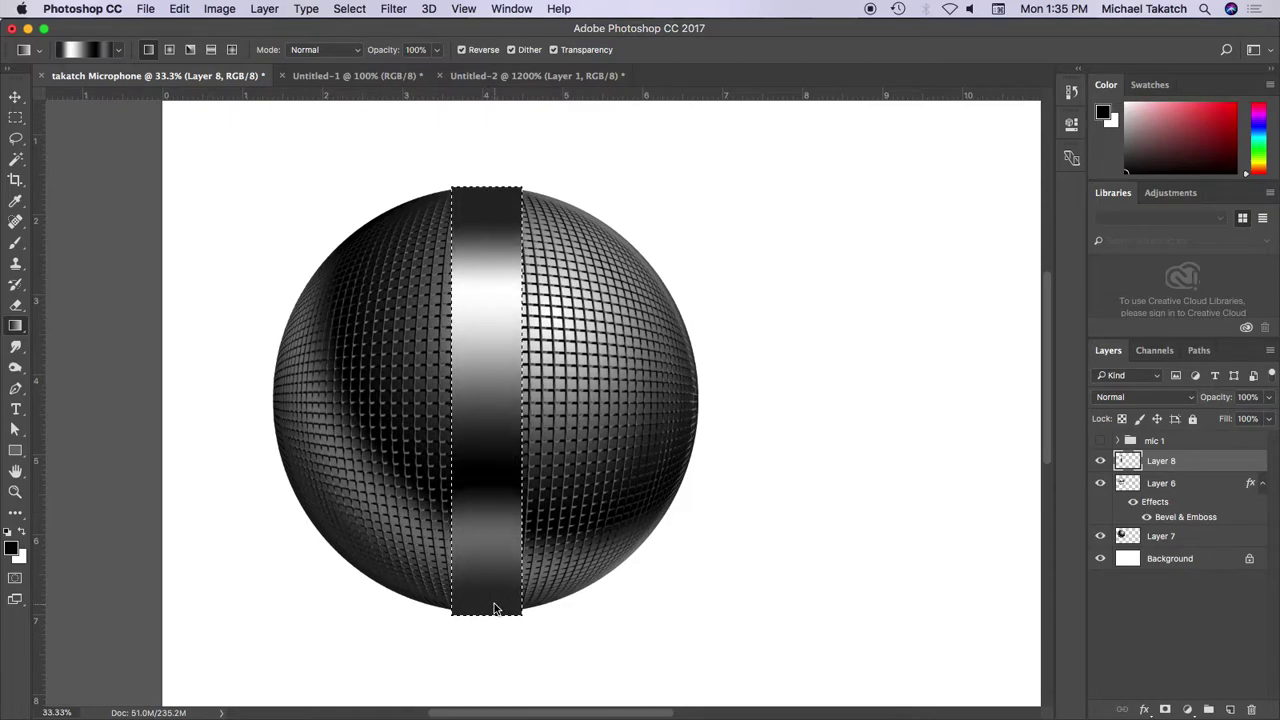
# Save the chrome strip gradient as a new gradient preset
pyautogui.click(88, 51)
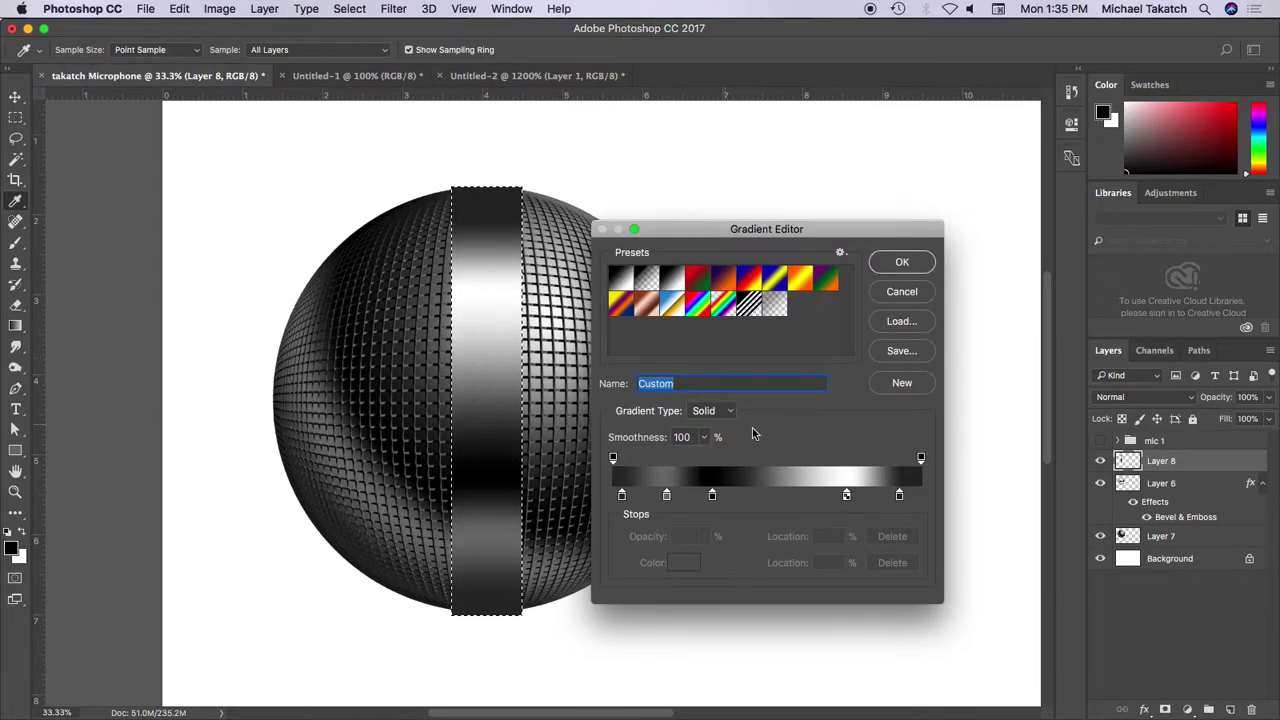
pyautogui.click(912, 353)
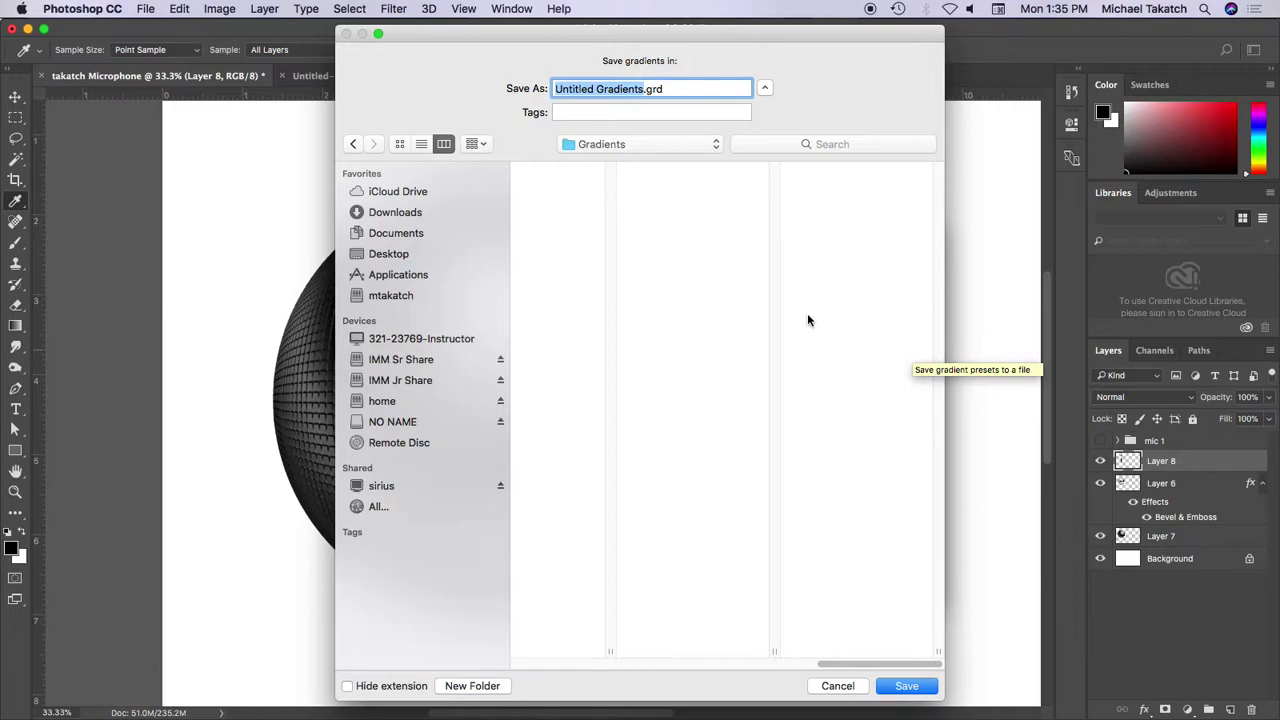
pyautogui.click(840, 686)
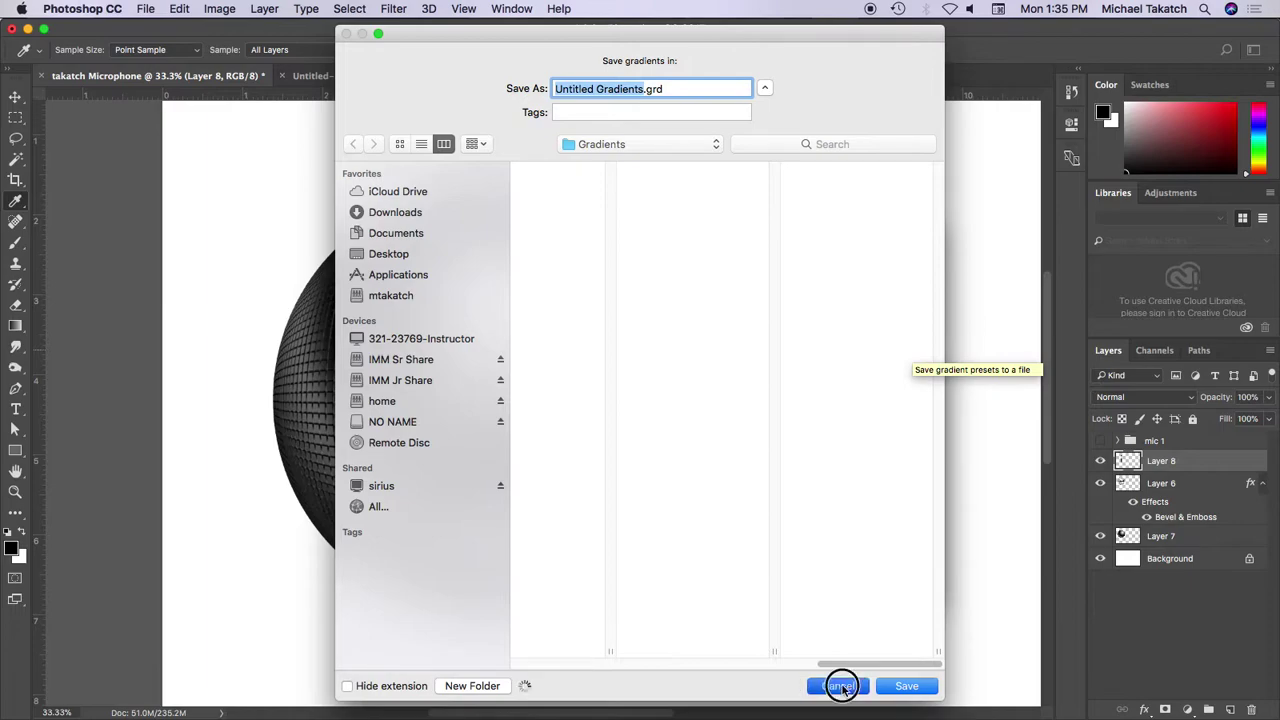
pyautogui.click(905, 384)
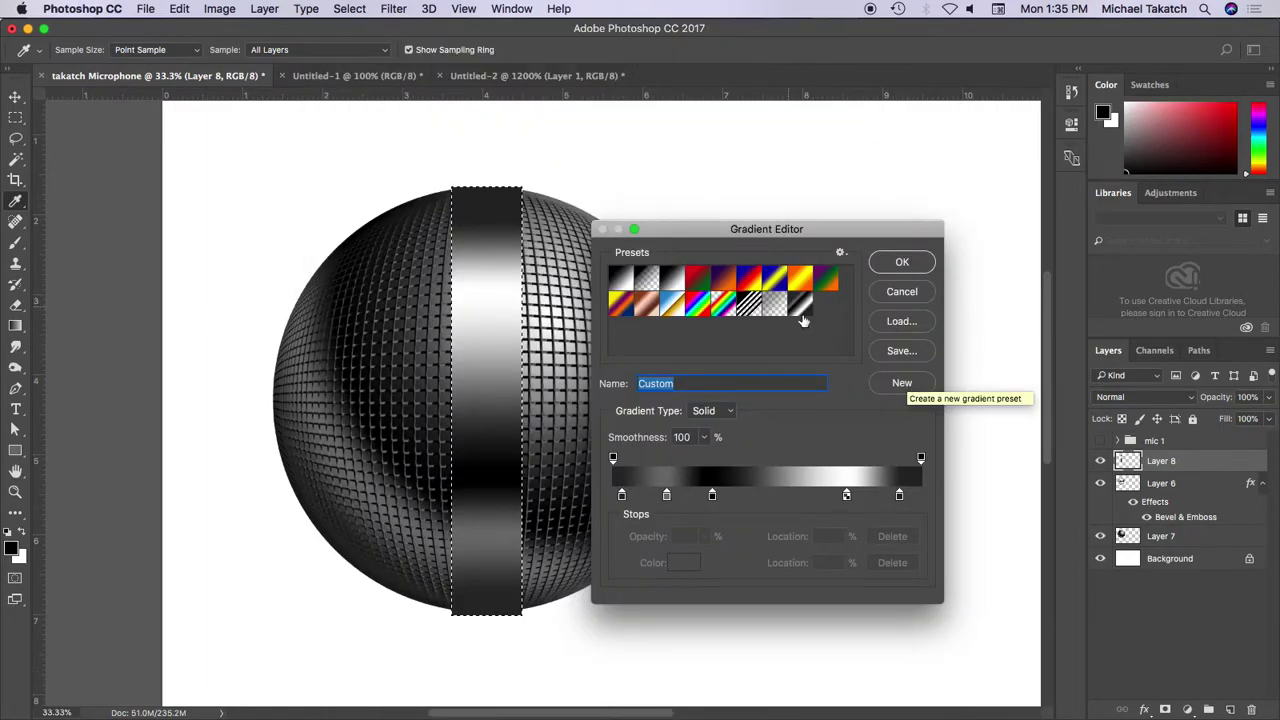
pyautogui.click(902, 262)
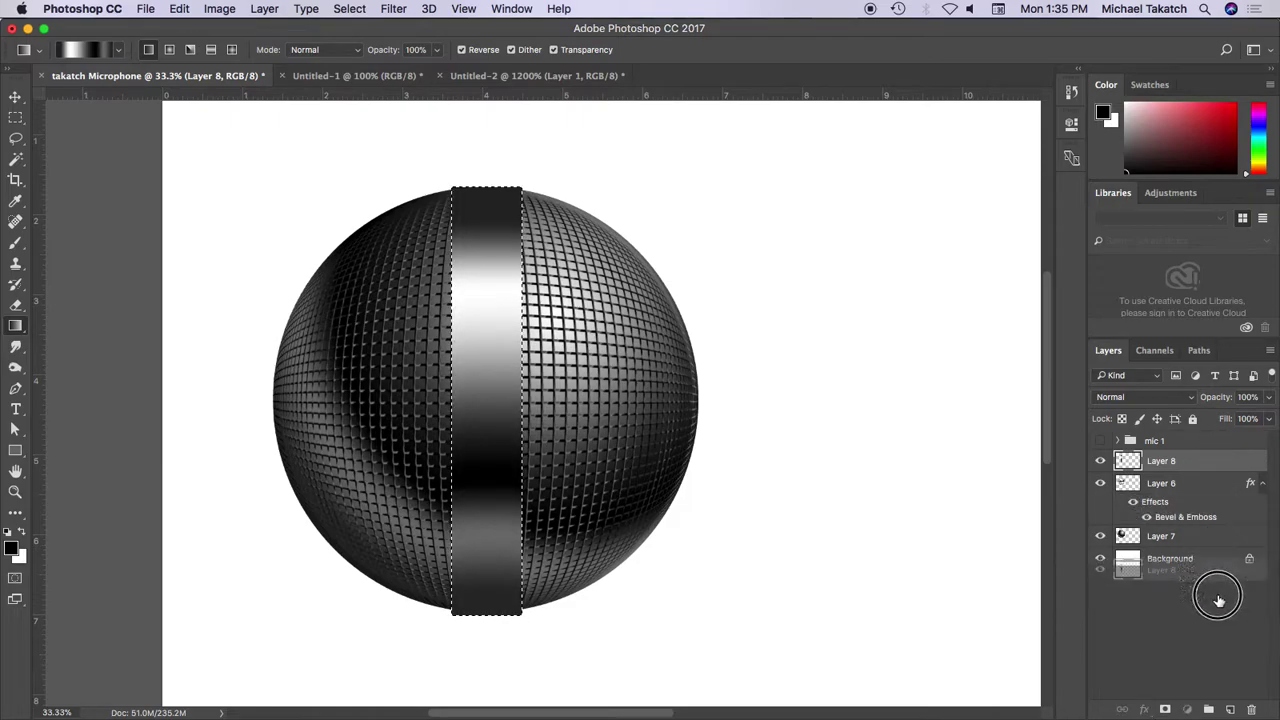
# Duplicate Layer 8 twice and select Layer 8 copy with the Move tool
pyautogui.moveTo(1216, 468); pyautogui.dragTo(1230, 709)
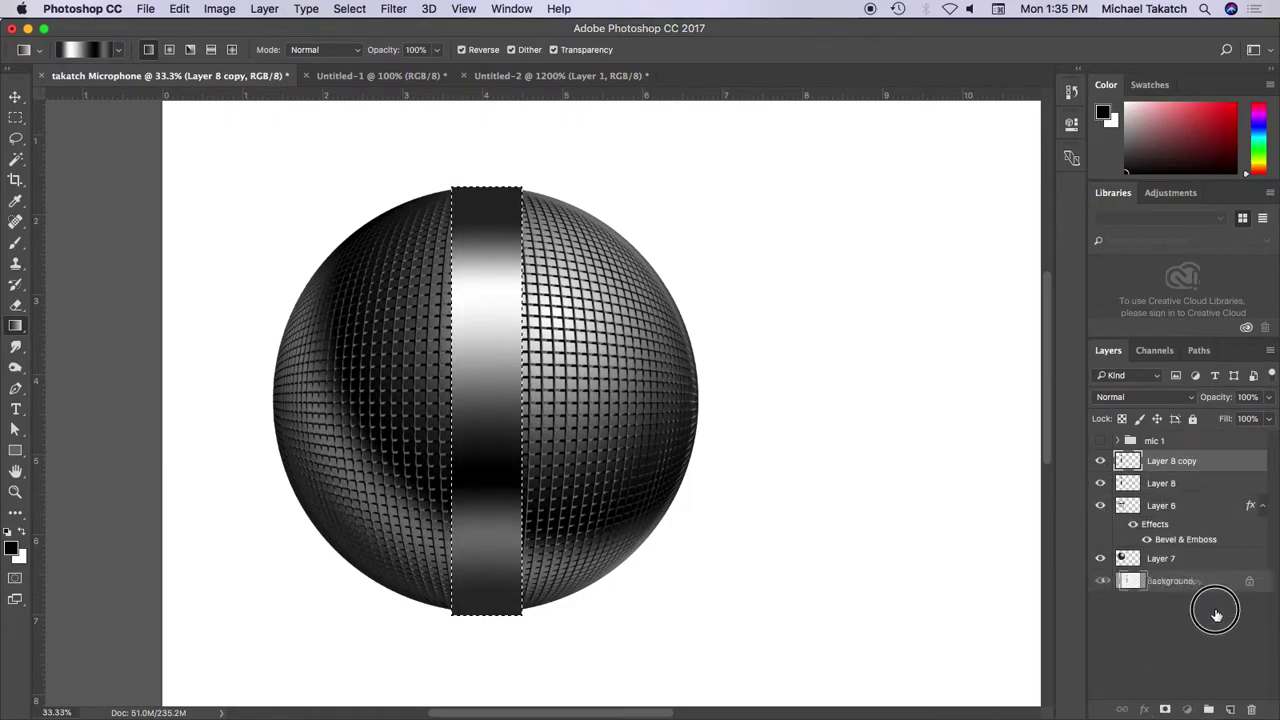
pyautogui.moveTo(1206, 472); pyautogui.dragTo(1230, 709)
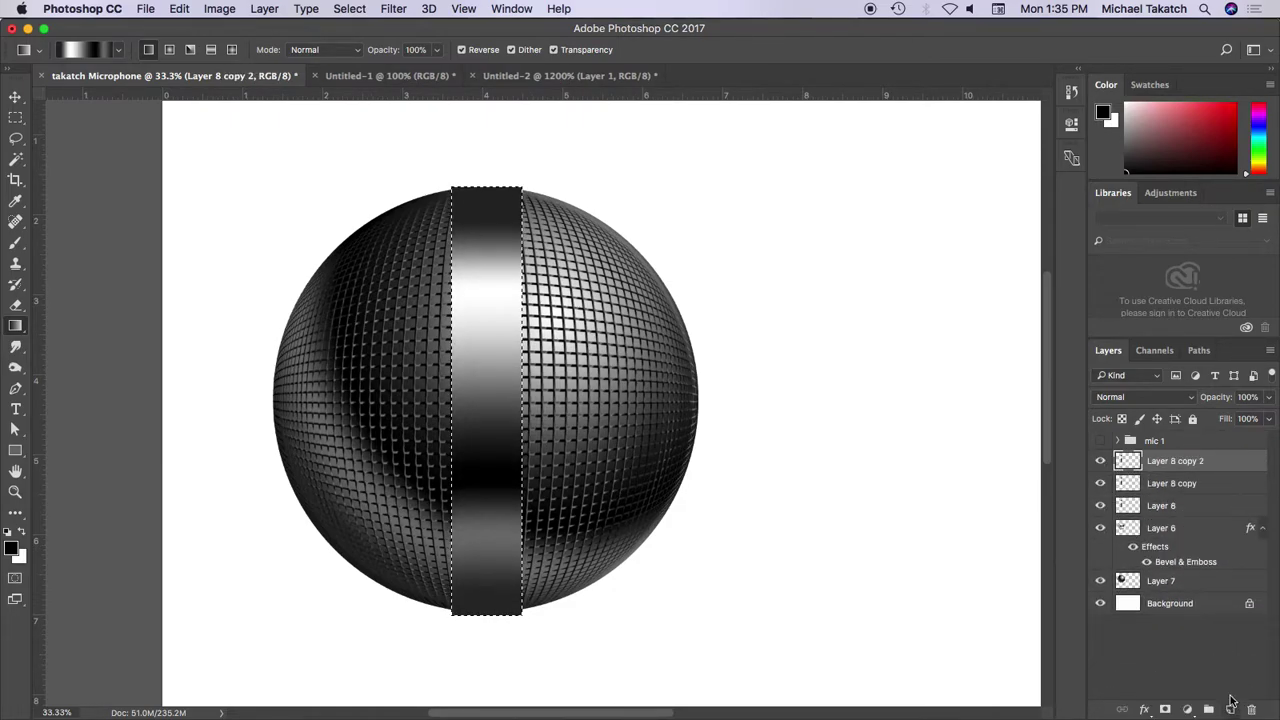
pyautogui.click(1205, 485)
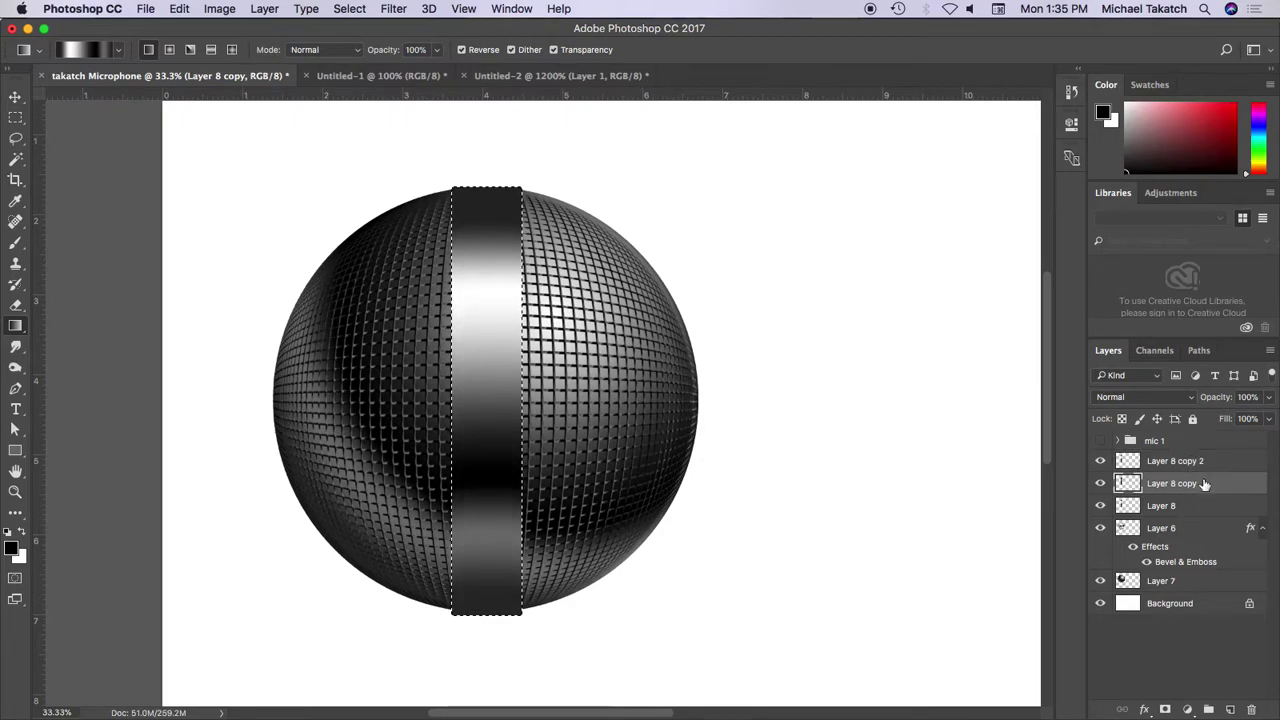
pyautogui.click(1185, 505)
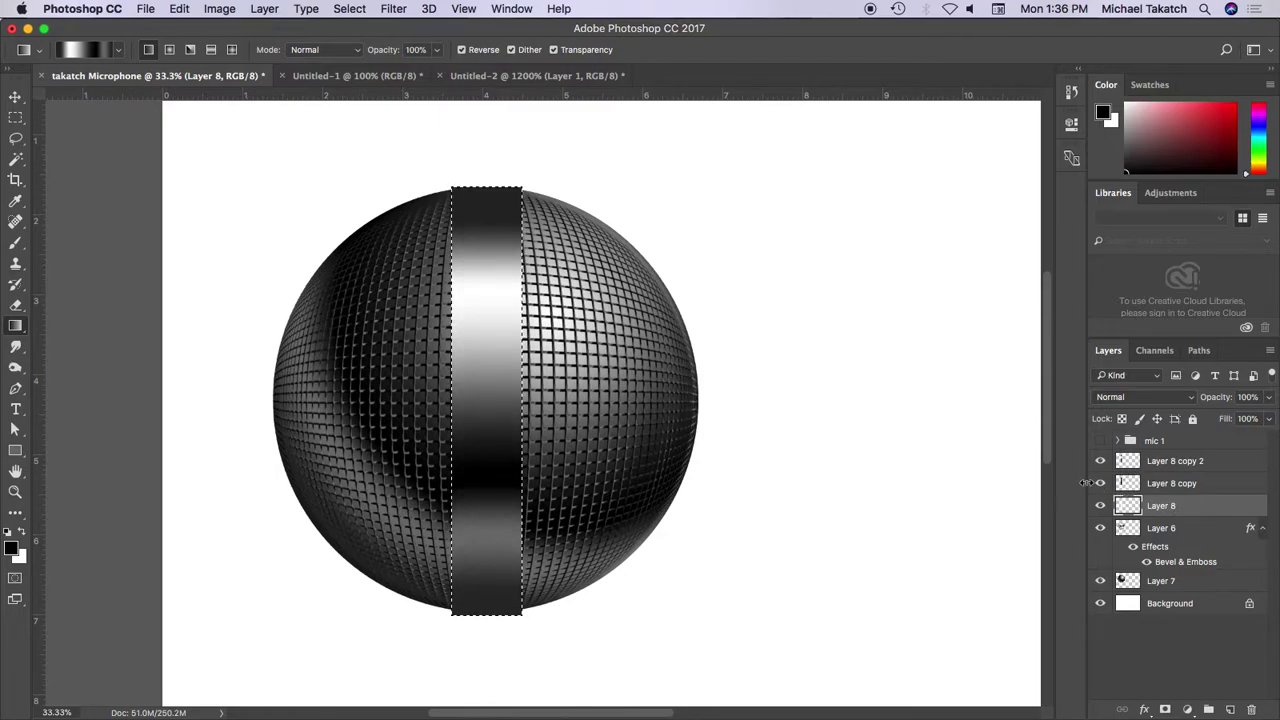
pyautogui.click(17, 97)
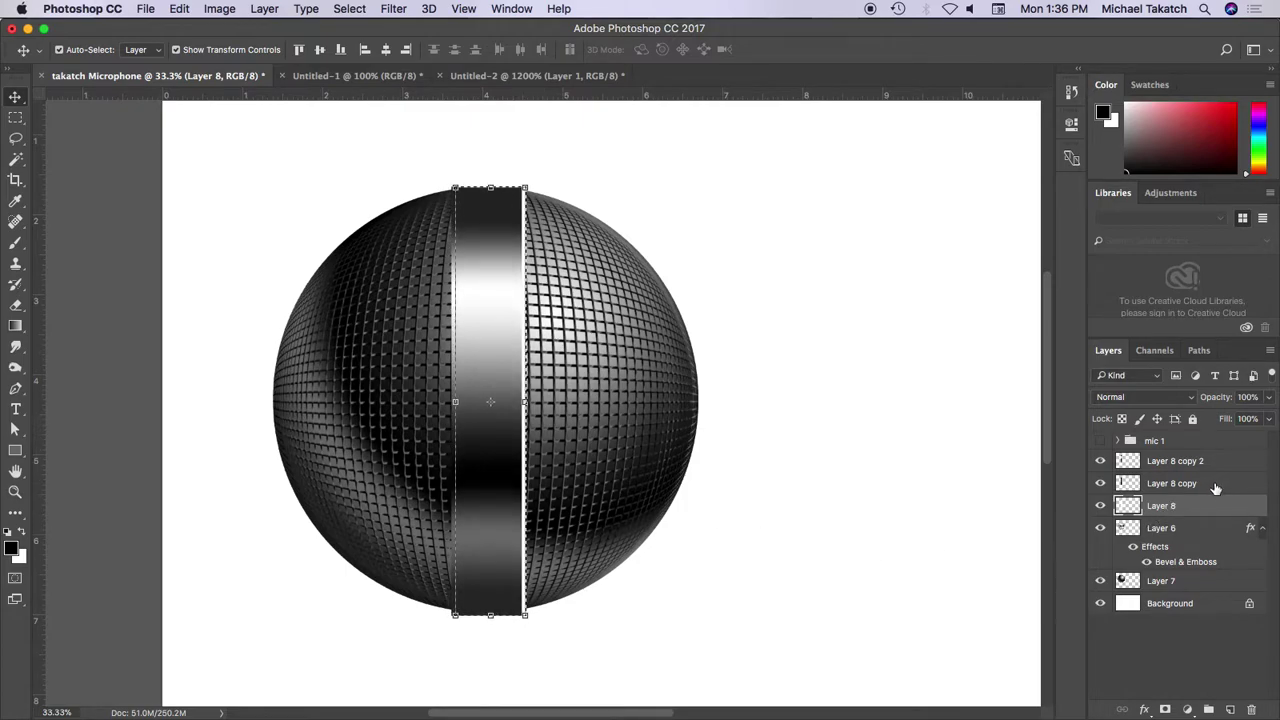
pyautogui.click(1215, 488)
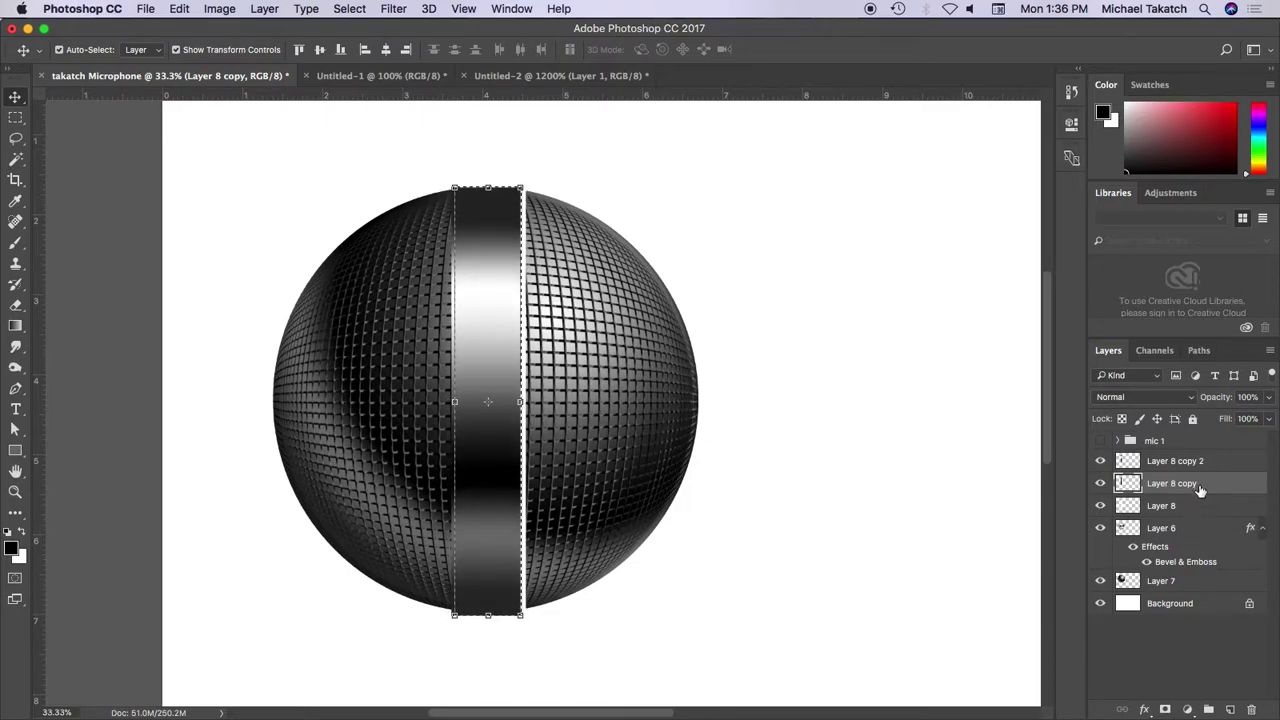
# Nudge the Layer 8 copy black strip a few pixels left, toggling visibility to check
pyautogui.click(1100, 461)
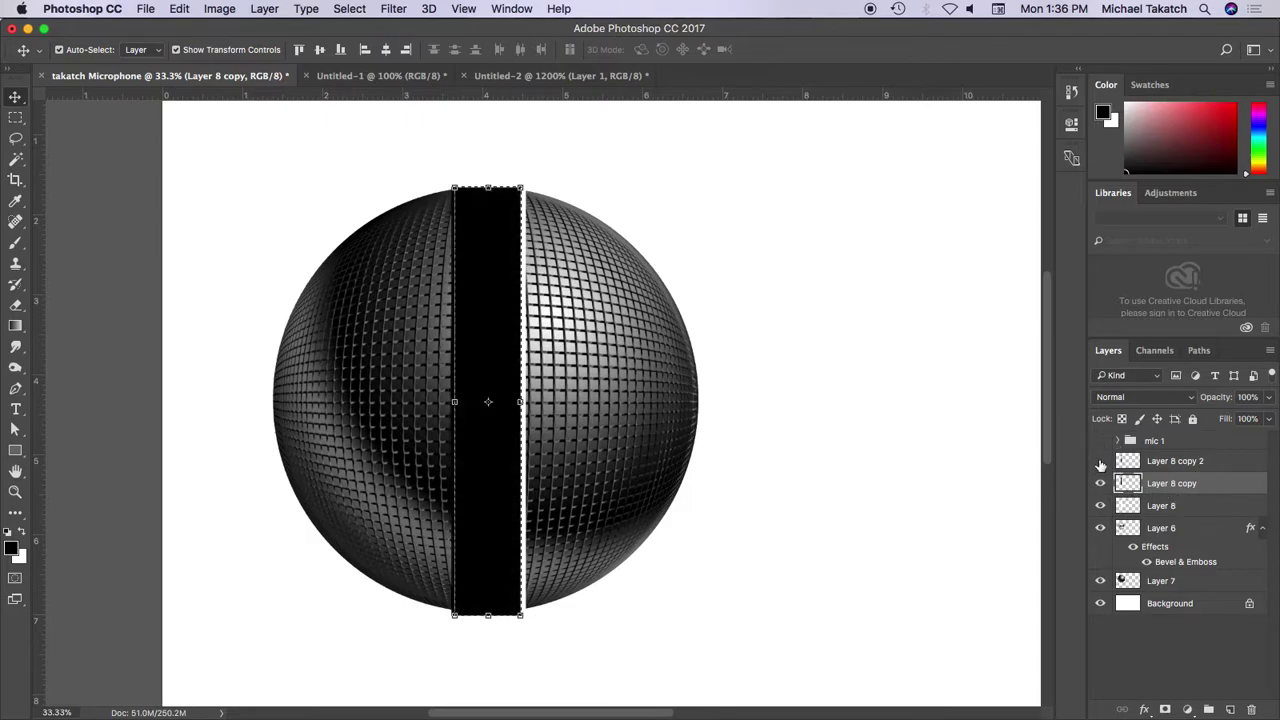
pyautogui.click(1100, 483)
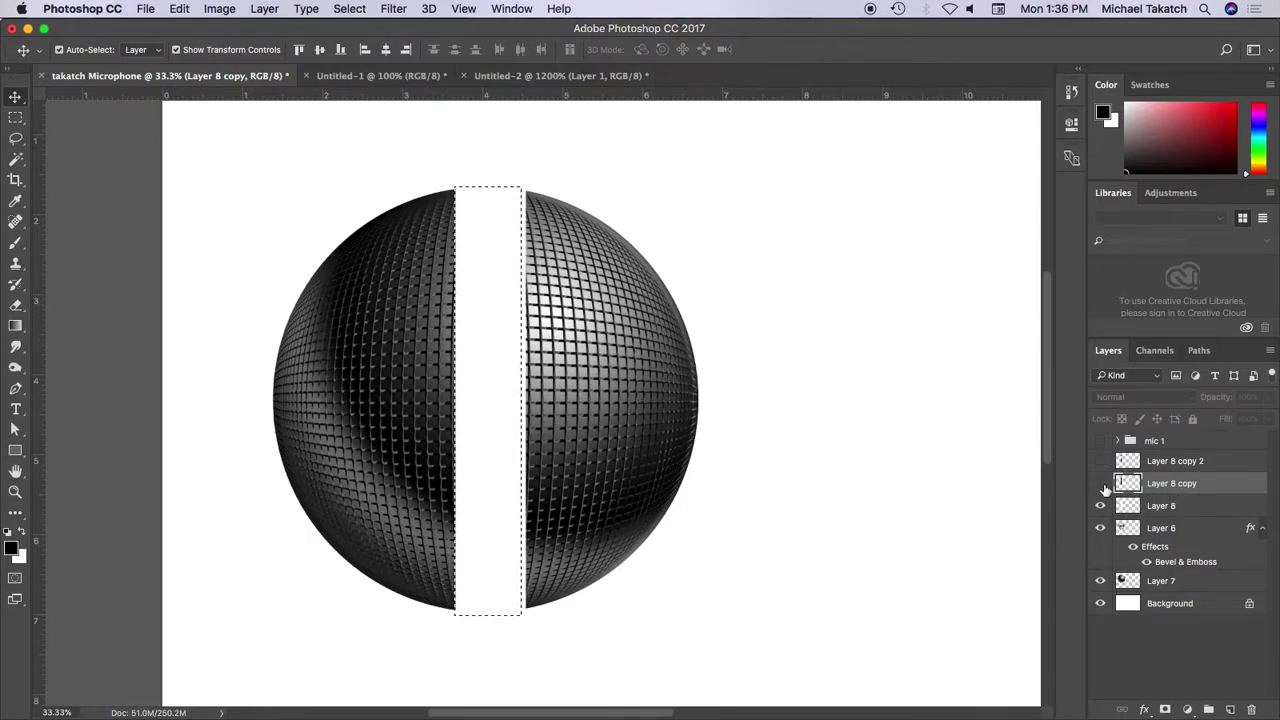
pyautogui.press('Left')
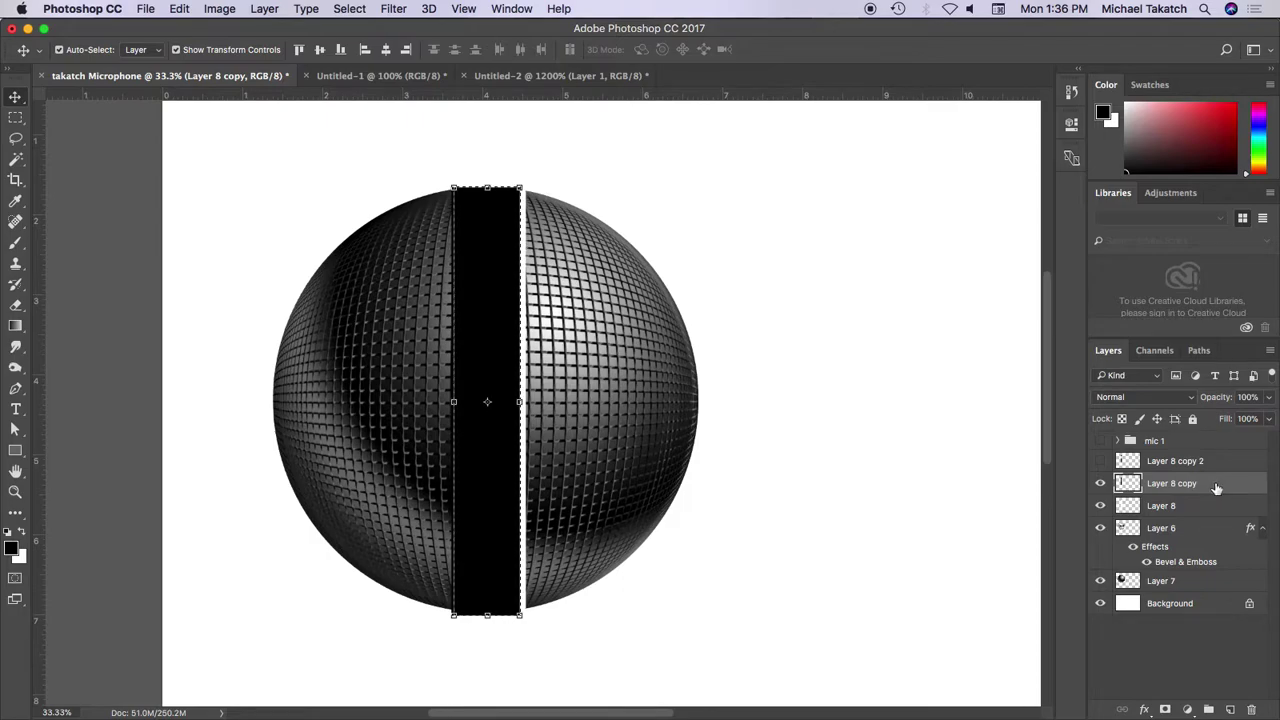
pyautogui.hotkey('shift', 'Left')
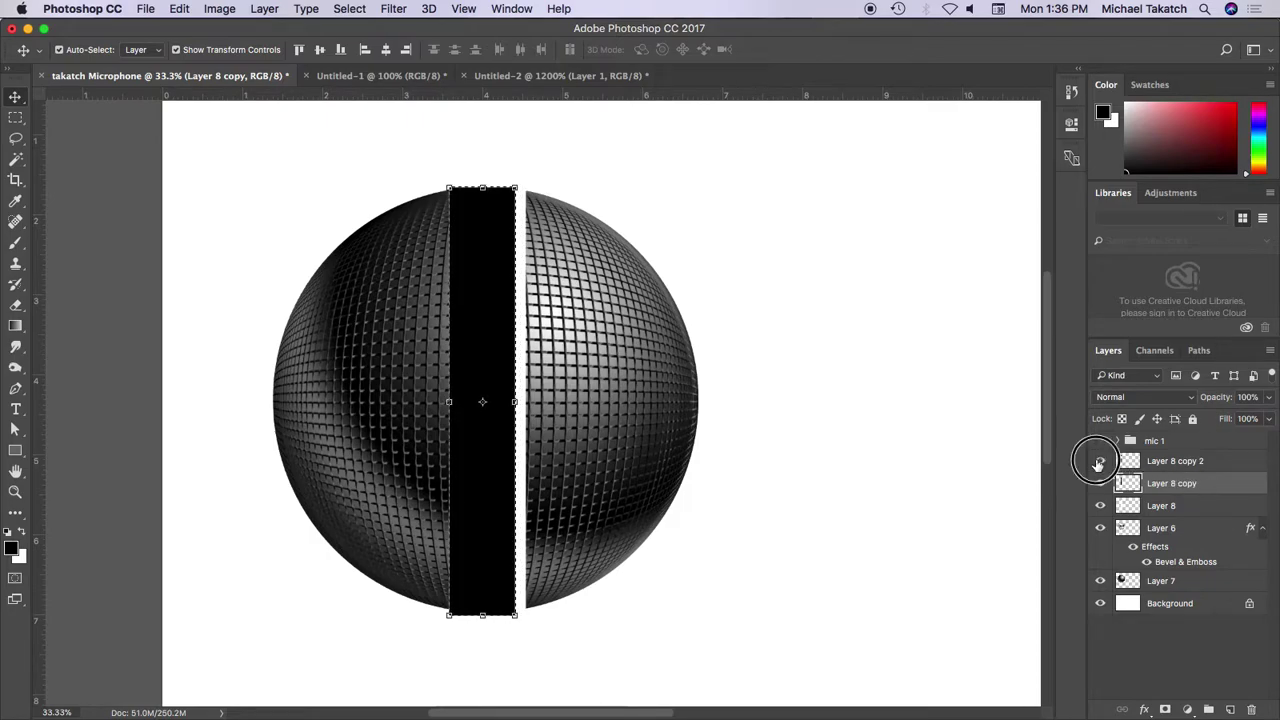
pyautogui.click(1100, 461)
pyautogui.hotkey('shift', 'Left')
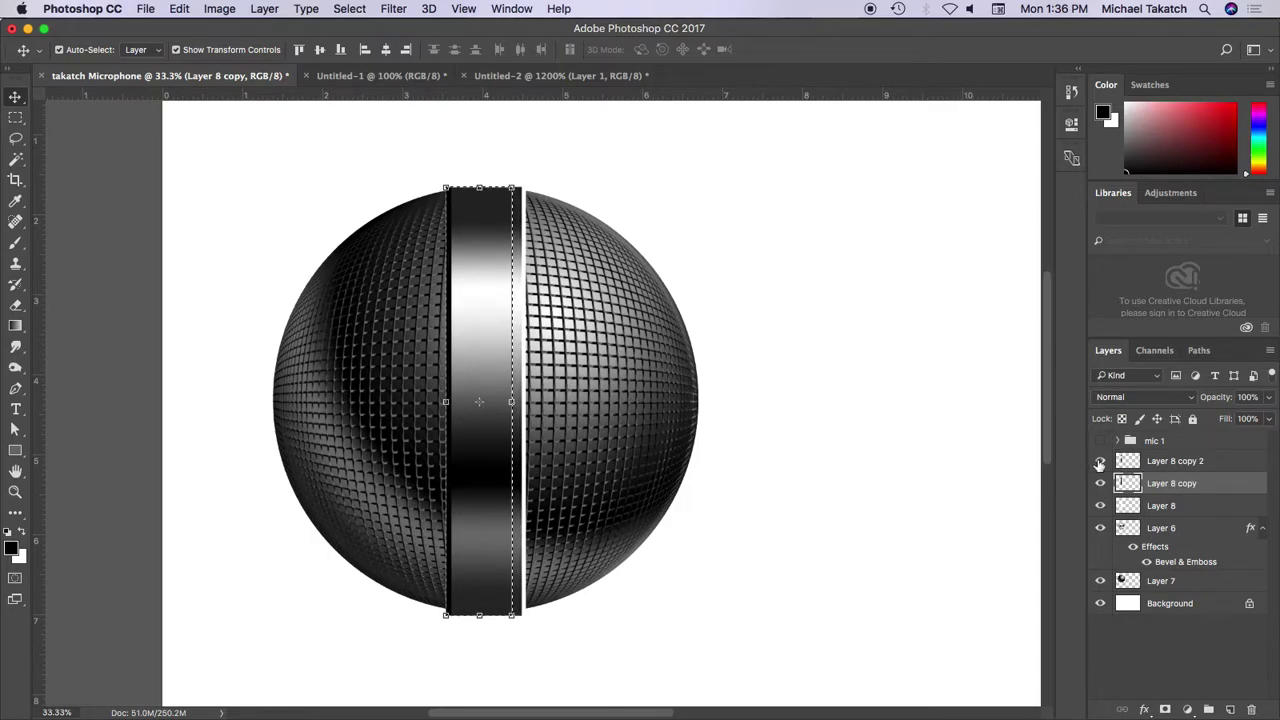
# Duplicate the three band layers, narrow a copy to 66% width, and add empty Layer 9
pyautogui.click(722, 362)
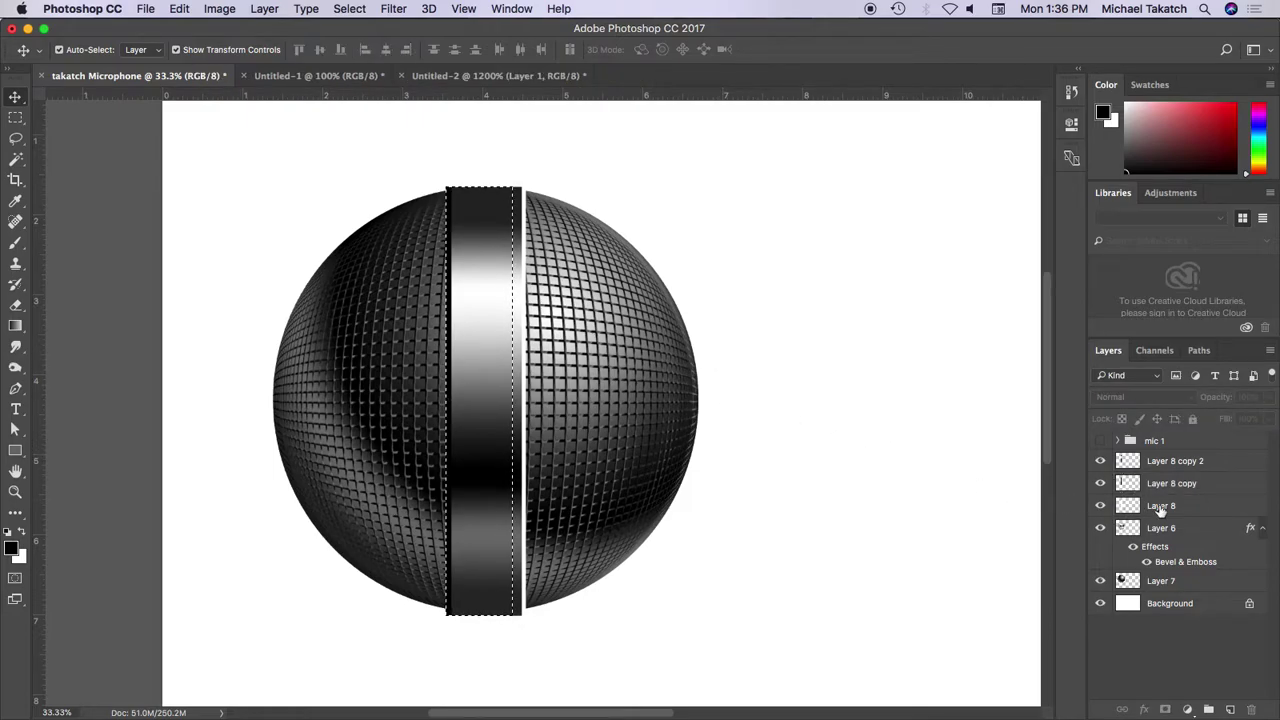
pyautogui.click(1207, 461)
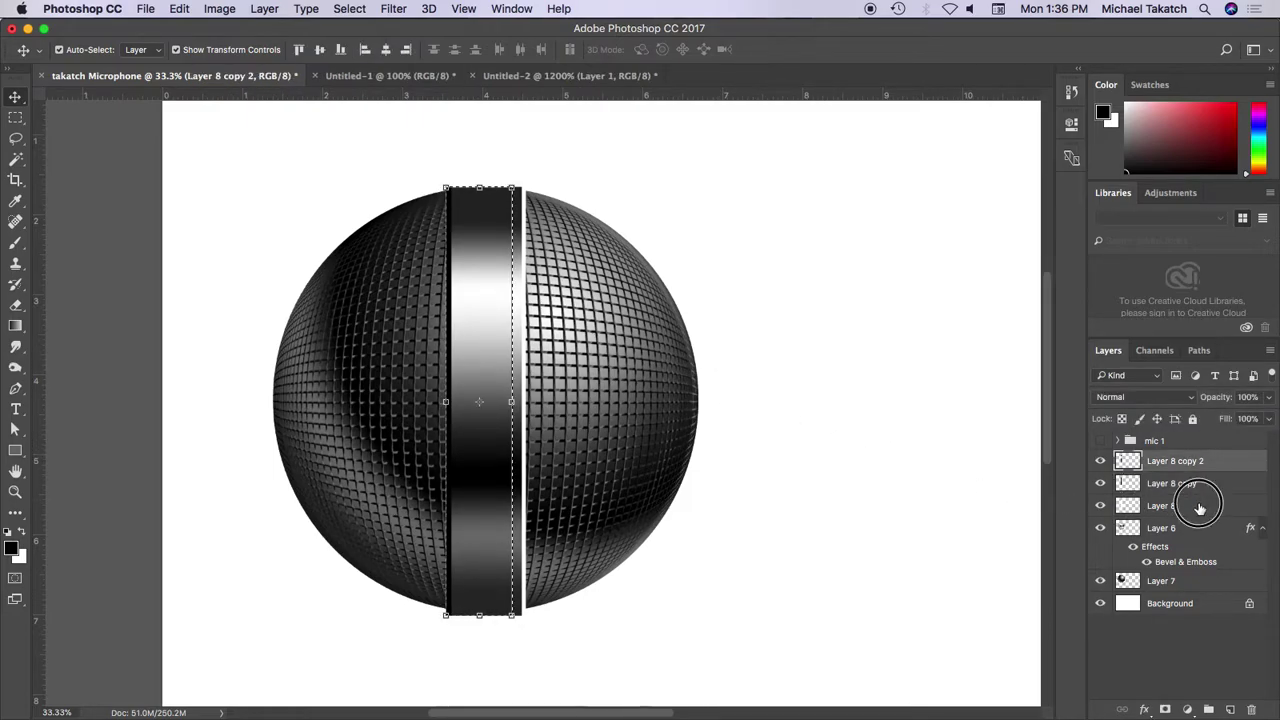
pyautogui.keyDown('shift'); pyautogui.click(1197, 507); pyautogui.keyUp('shift')
pyautogui.moveTo(1197, 510); pyautogui.dragTo(1210, 565)
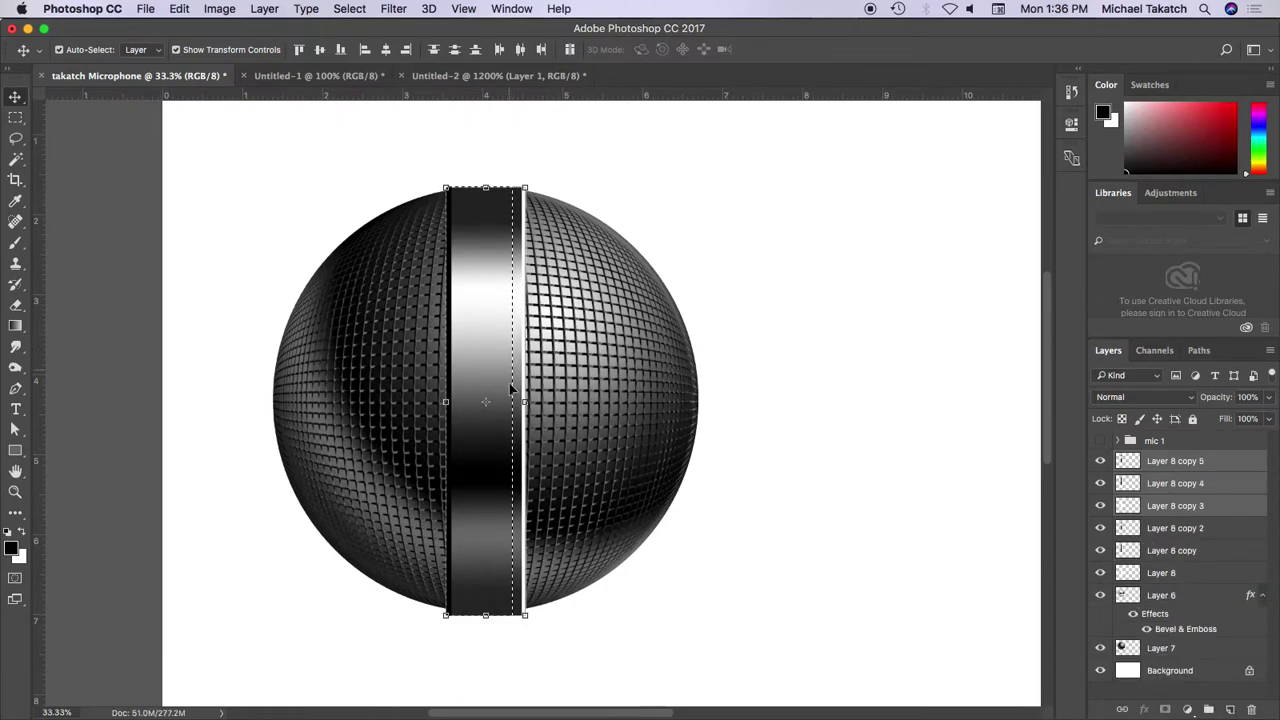
pyautogui.moveTo(524, 402); pyautogui.dragTo(513, 405)
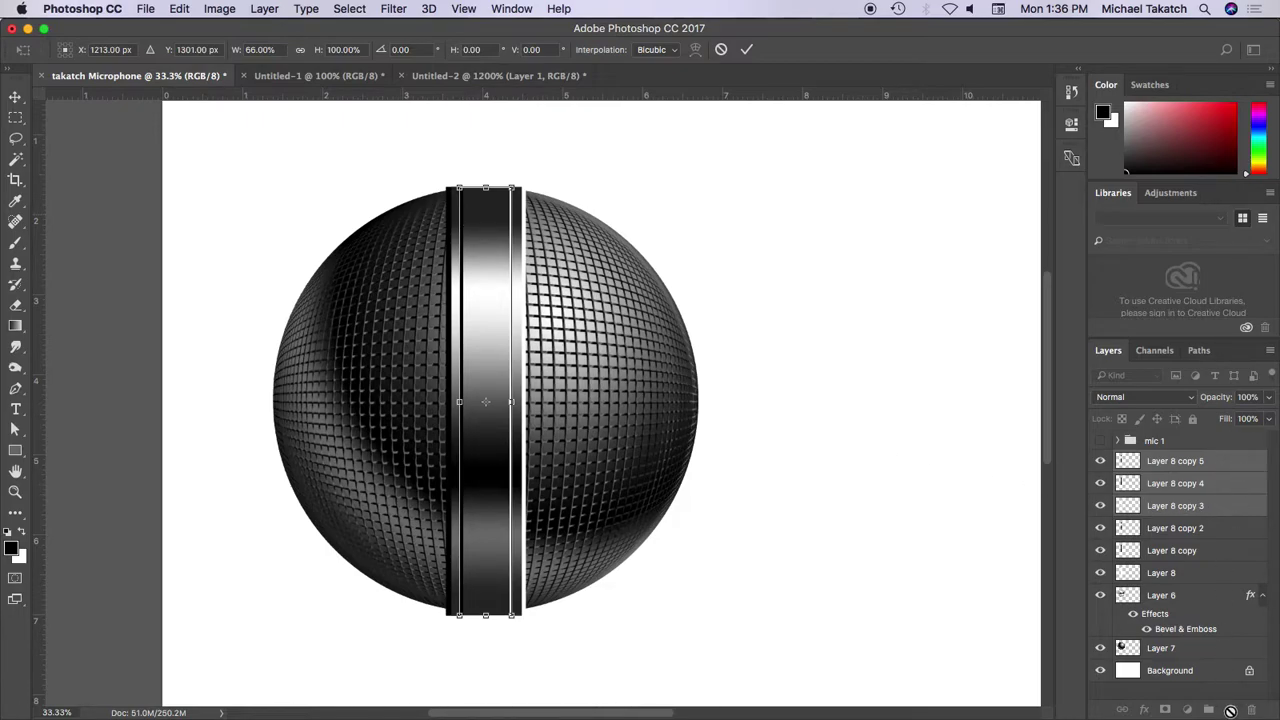
pyautogui.click(748, 52)
pyautogui.click(1230, 466)
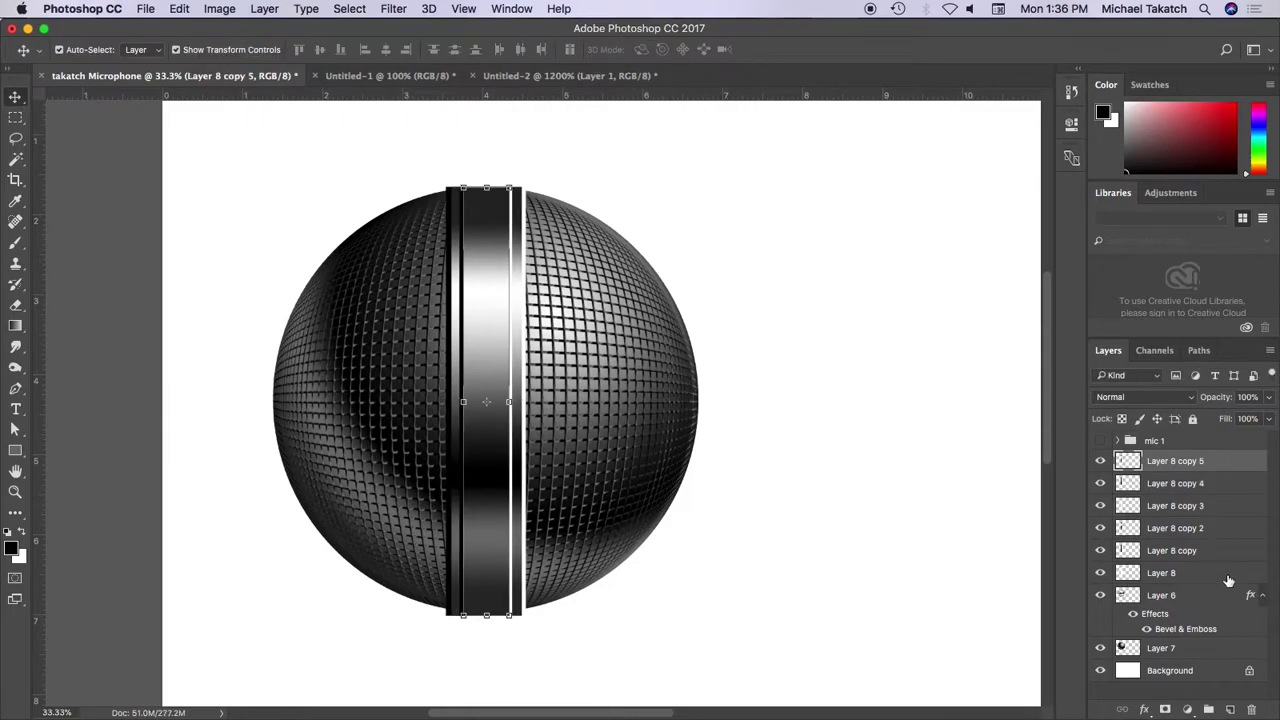
pyautogui.click(1232, 709)
pyautogui.click(15, 117)
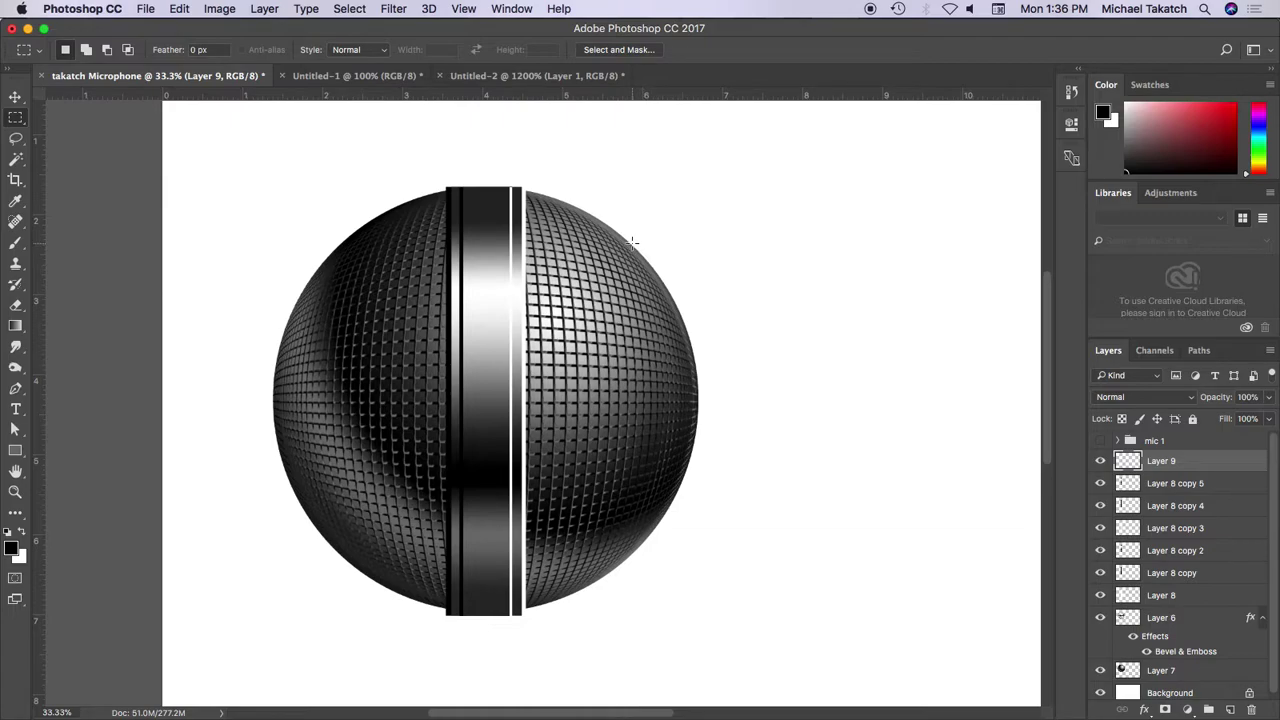
# Fill a tall rectangle right of the head with a dark-light-dark gradient
pyautogui.moveTo(621, 234)
pyautogui.mouseDown()
pyautogui.moveTo(689, 568)
pyautogui.moveTo(722, 563)
pyautogui.mouseUp()
pyautogui.press('g')
pyautogui.moveTo(682, 241); pyautogui.dragTo(675, 565)
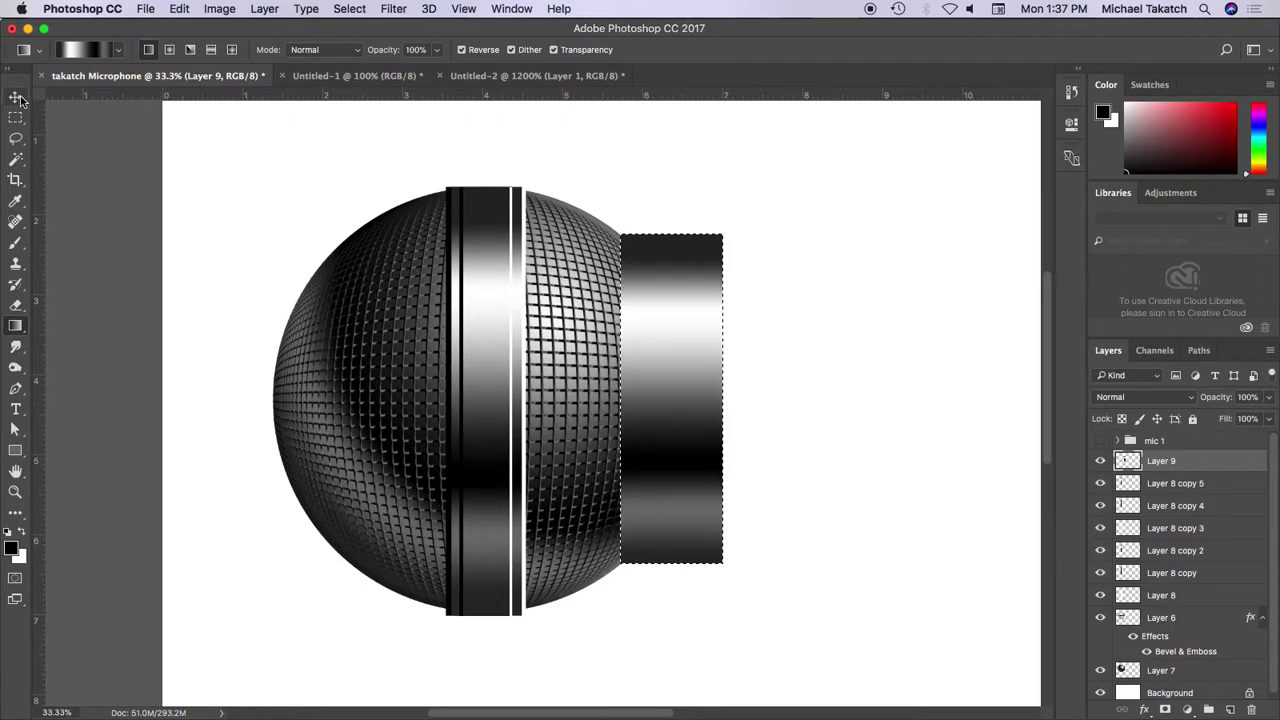
# Perspective-taper the gradient block's right end into a narrowing neck and commit
pyautogui.press('super+t')
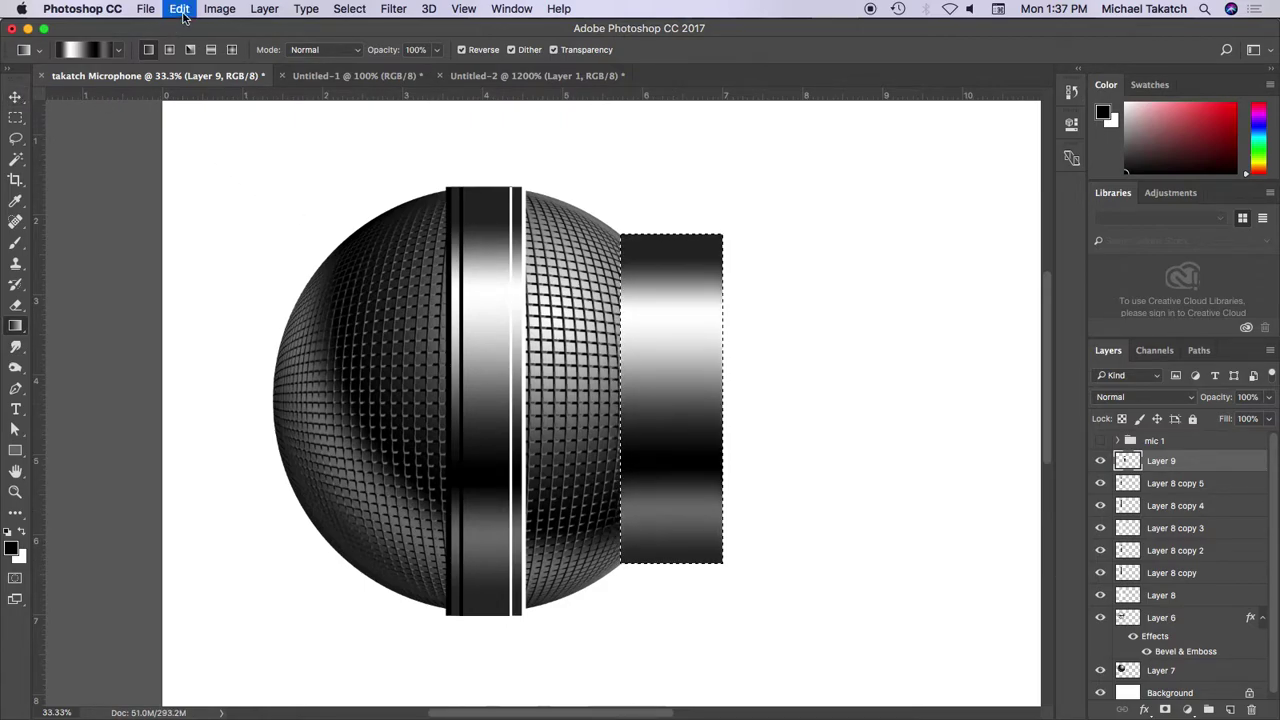
pyautogui.click(178, 9)
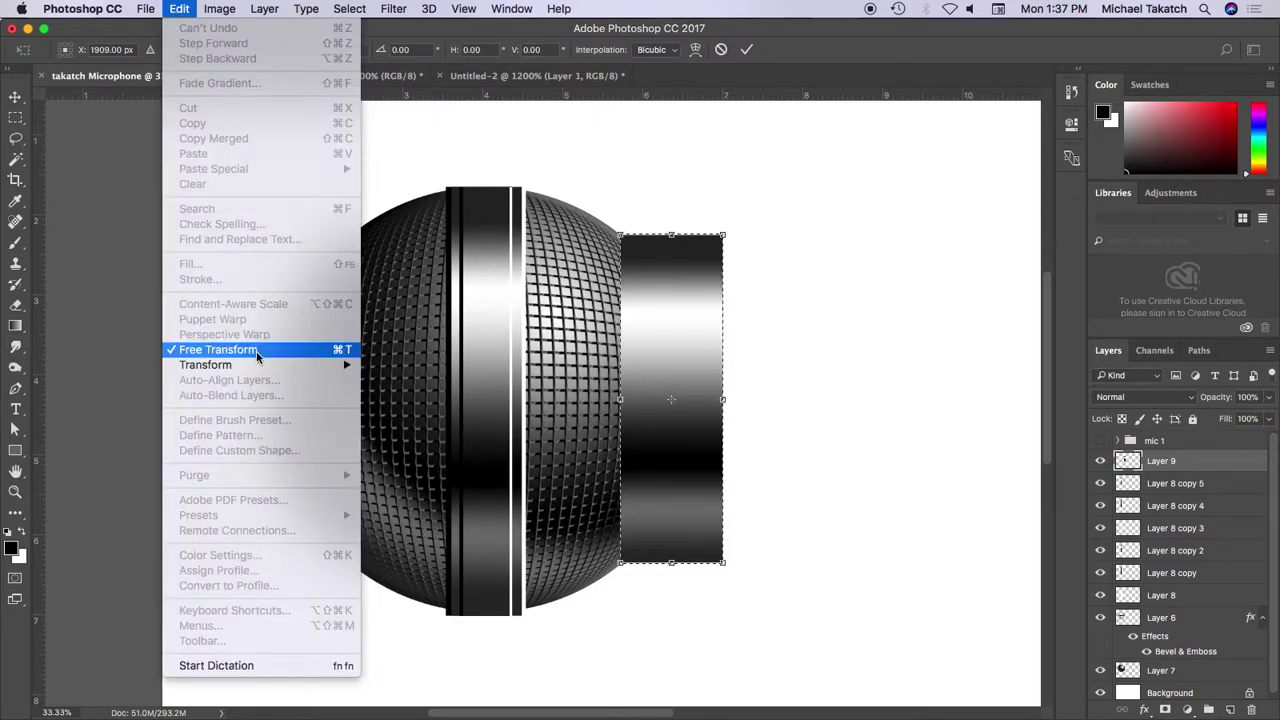
pyautogui.click(725, 238)
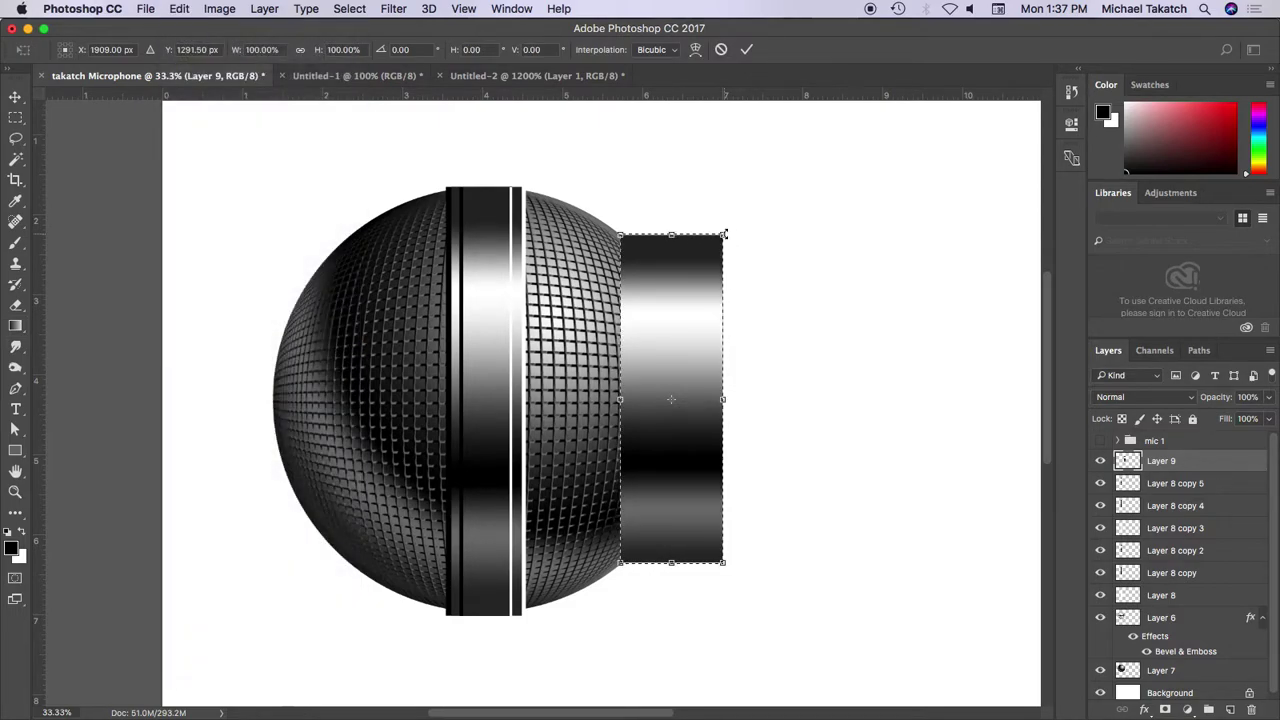
pyautogui.moveTo(725, 238); pyautogui.dragTo(720, 262)
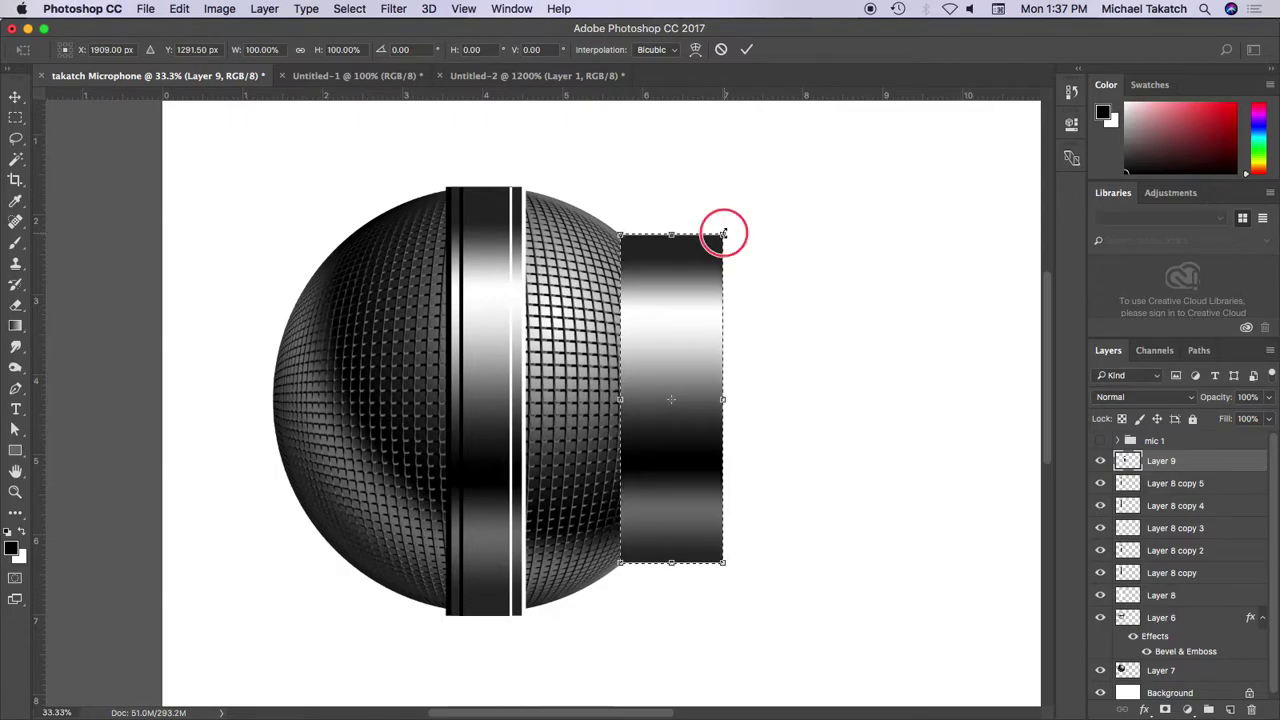
pyautogui.hotkey('ctrl', 'z')
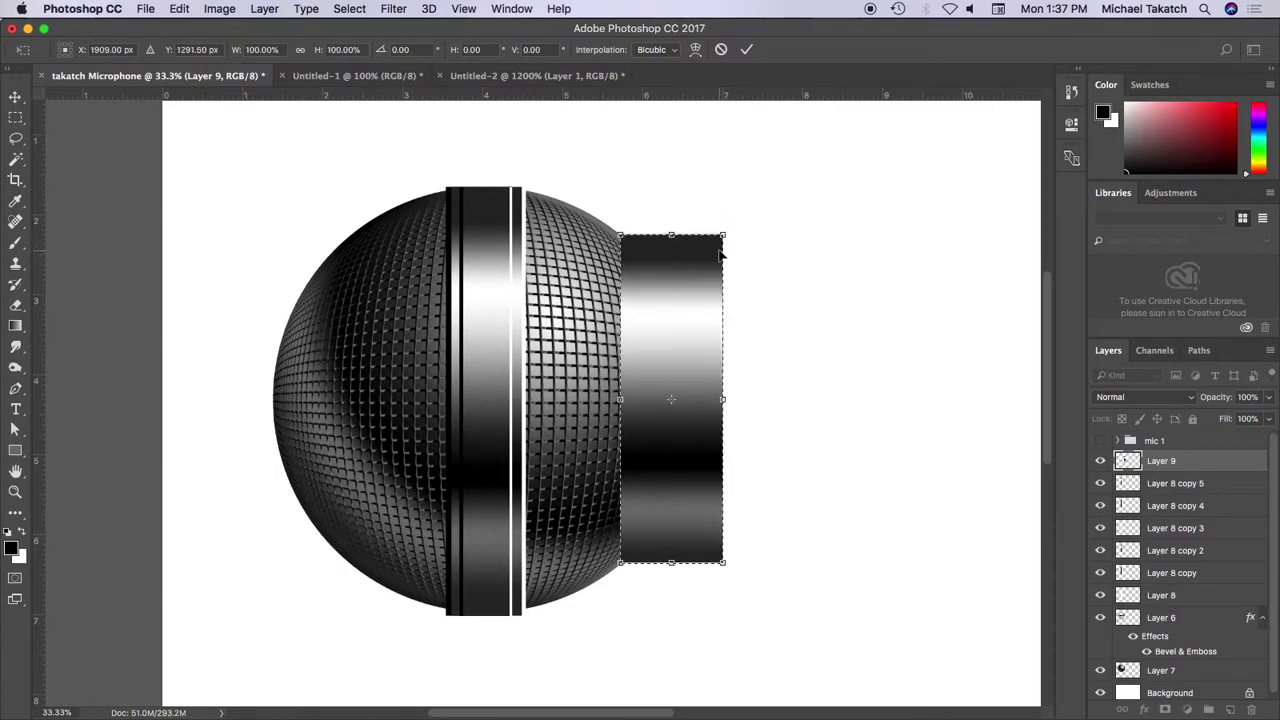
pyautogui.moveTo(725, 238); pyautogui.dragTo(722, 270)
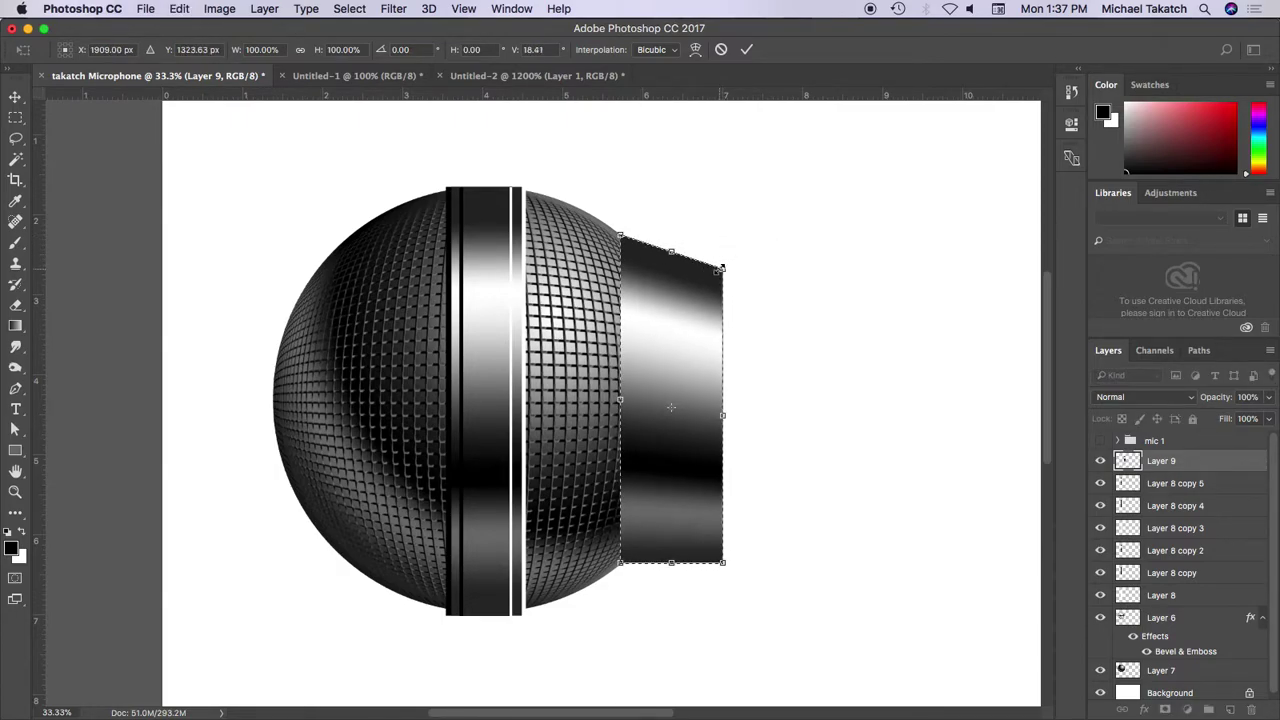
pyautogui.hotkey('ctrl', 'z')
pyautogui.moveTo(722, 235); pyautogui.dragTo(721, 272)
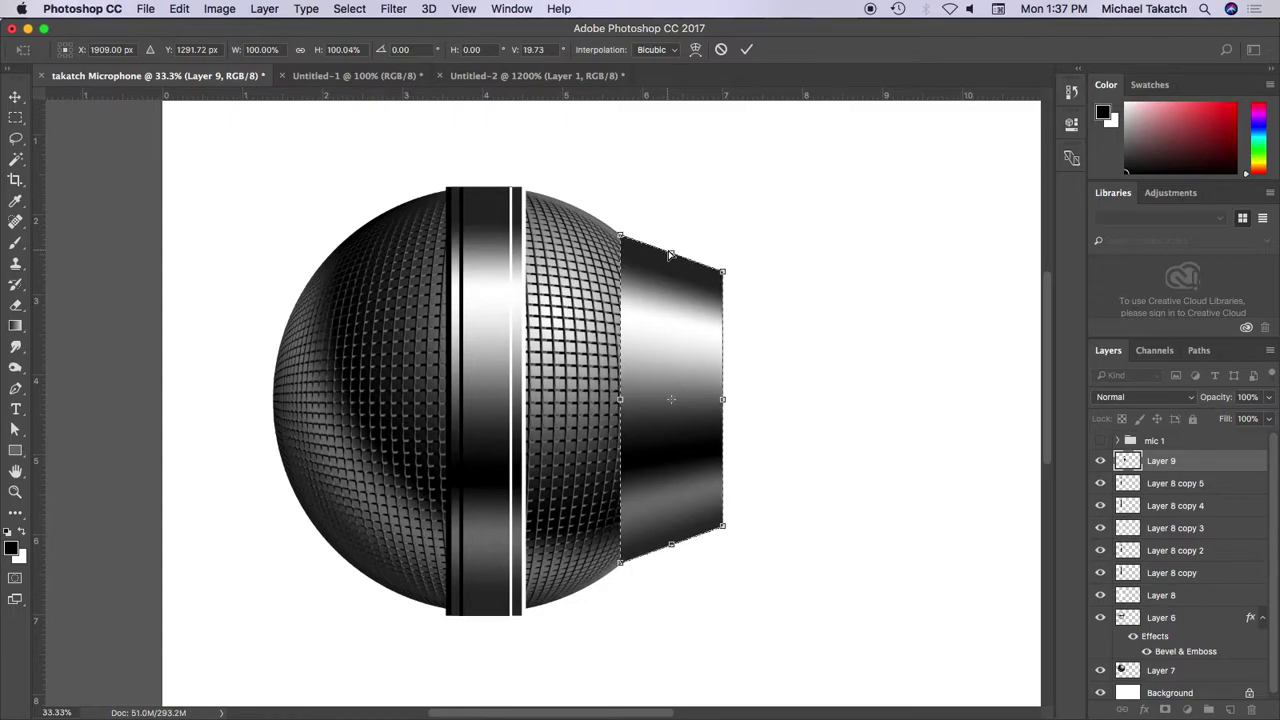
pyautogui.press('super+minus')
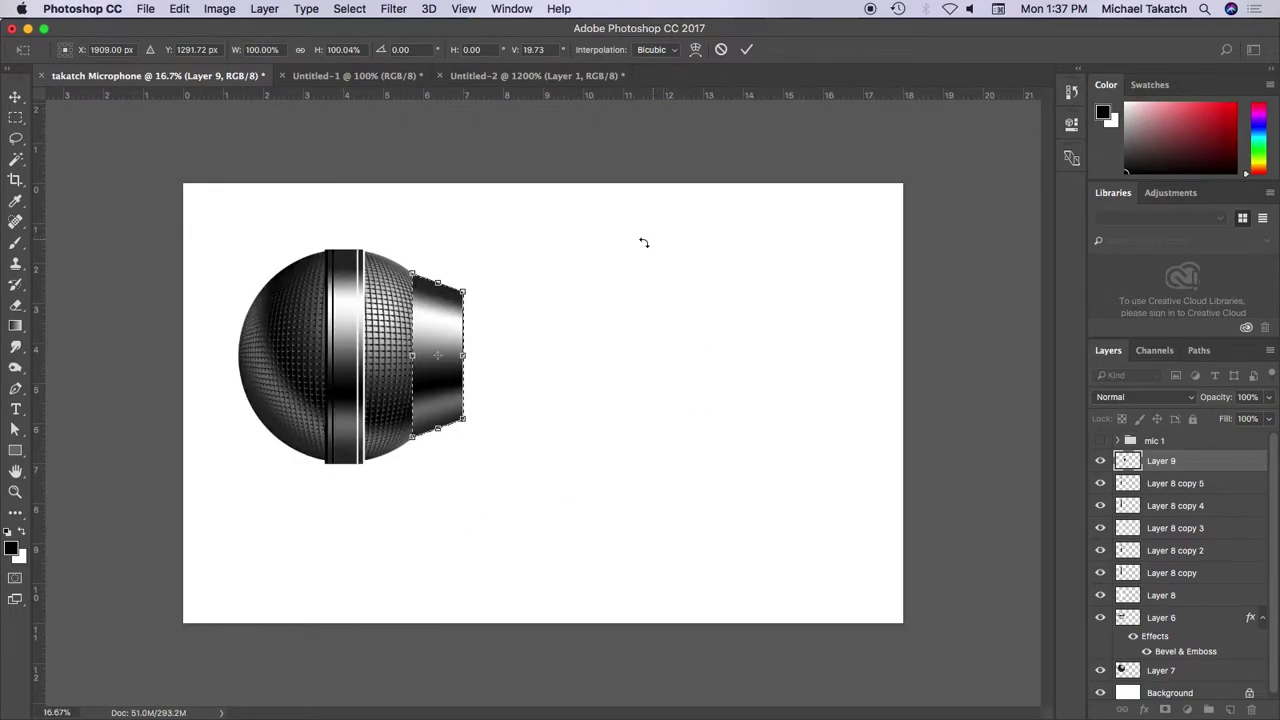
pyautogui.click(746, 49)
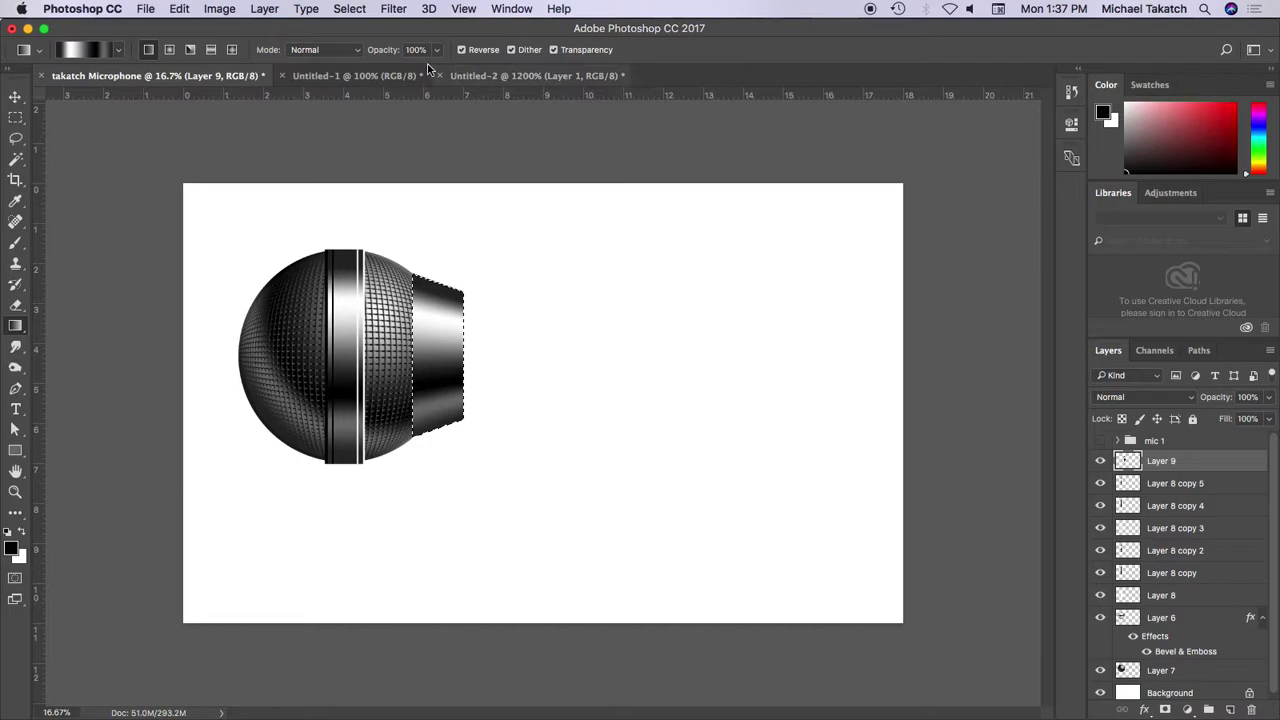
# Widen the canvas to 22 inches anchored middle-left, then add empty Layer 10
pyautogui.press('super+d')
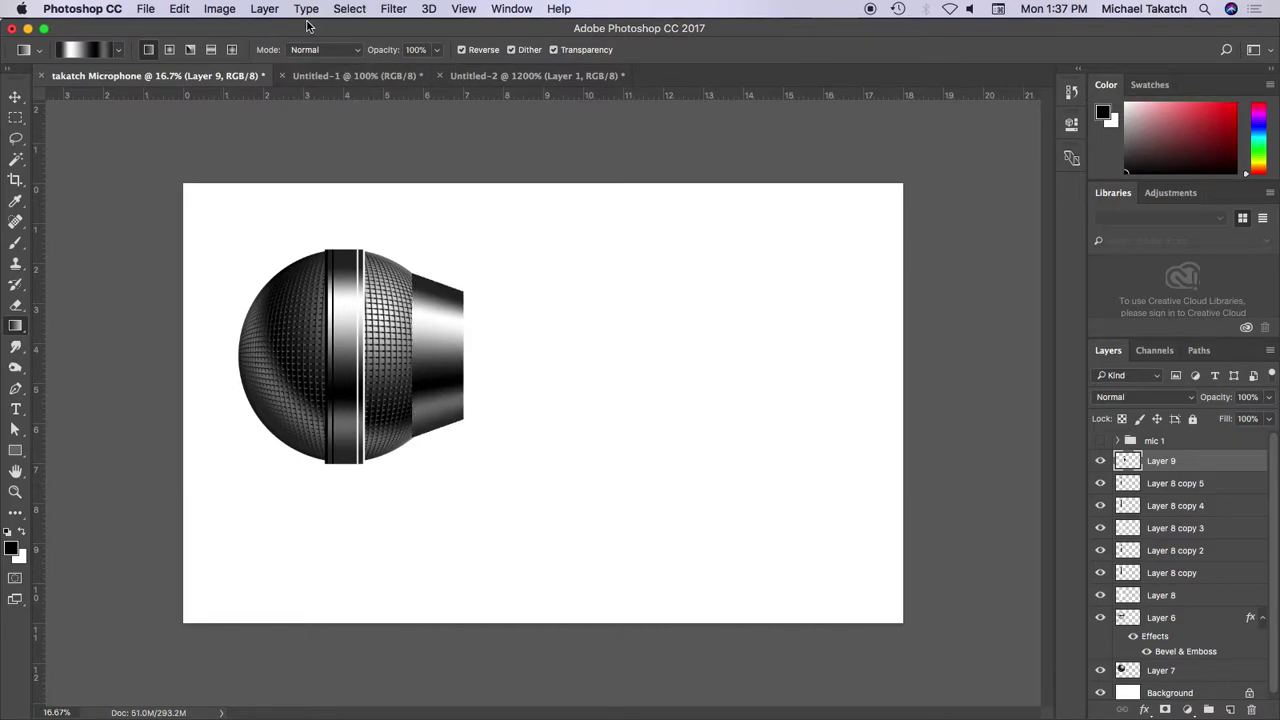
pyautogui.click(219, 9)
pyautogui.click(262, 150)
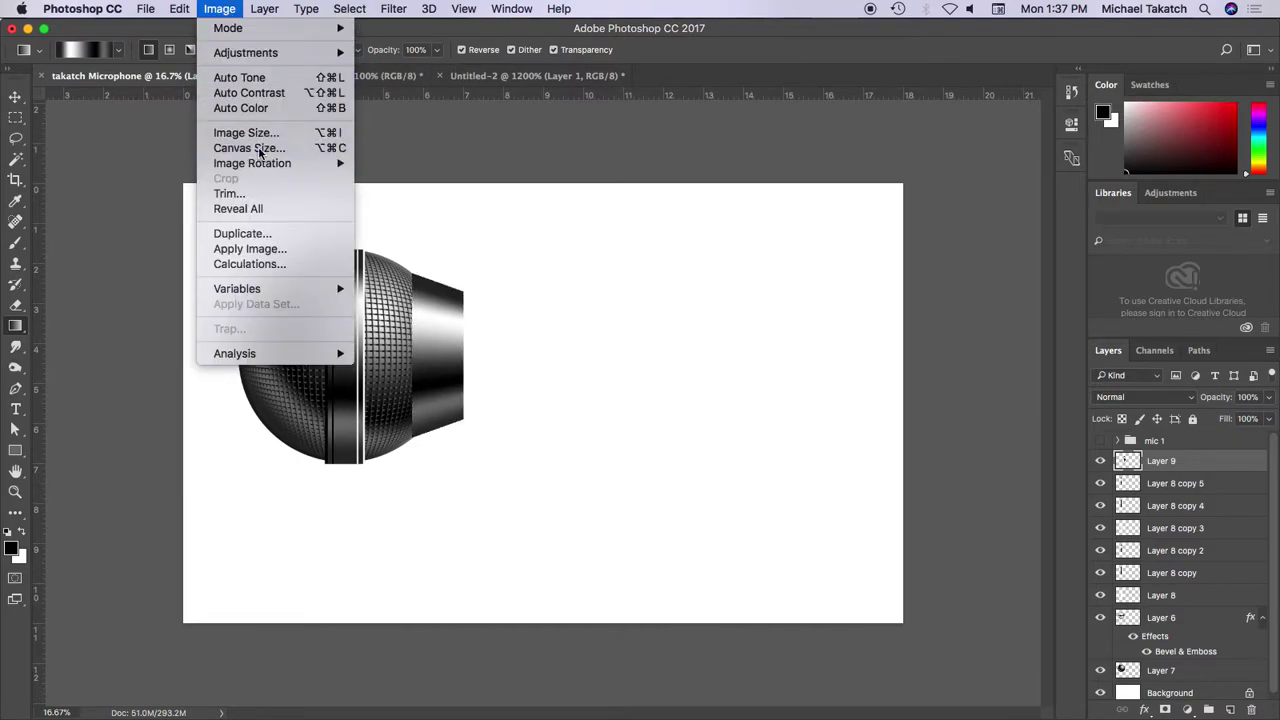
pyautogui.click(603, 403)
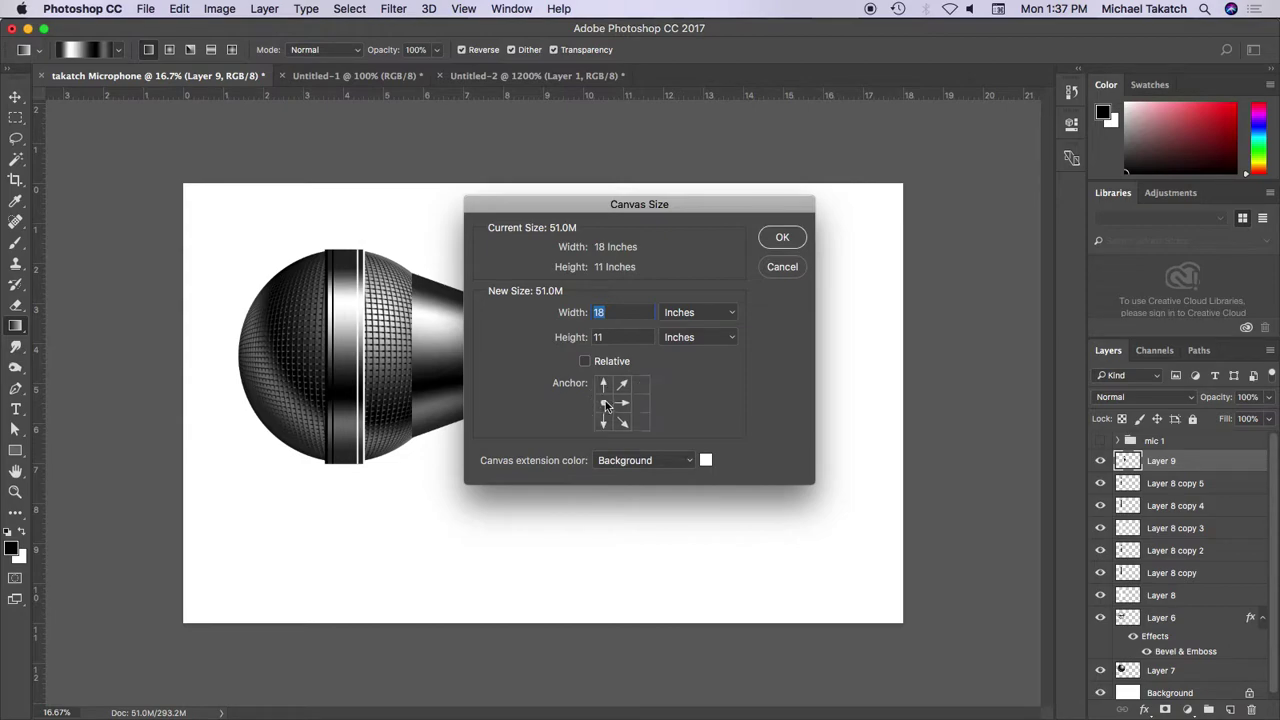
pyautogui.write('22')
pyautogui.click(786, 238)
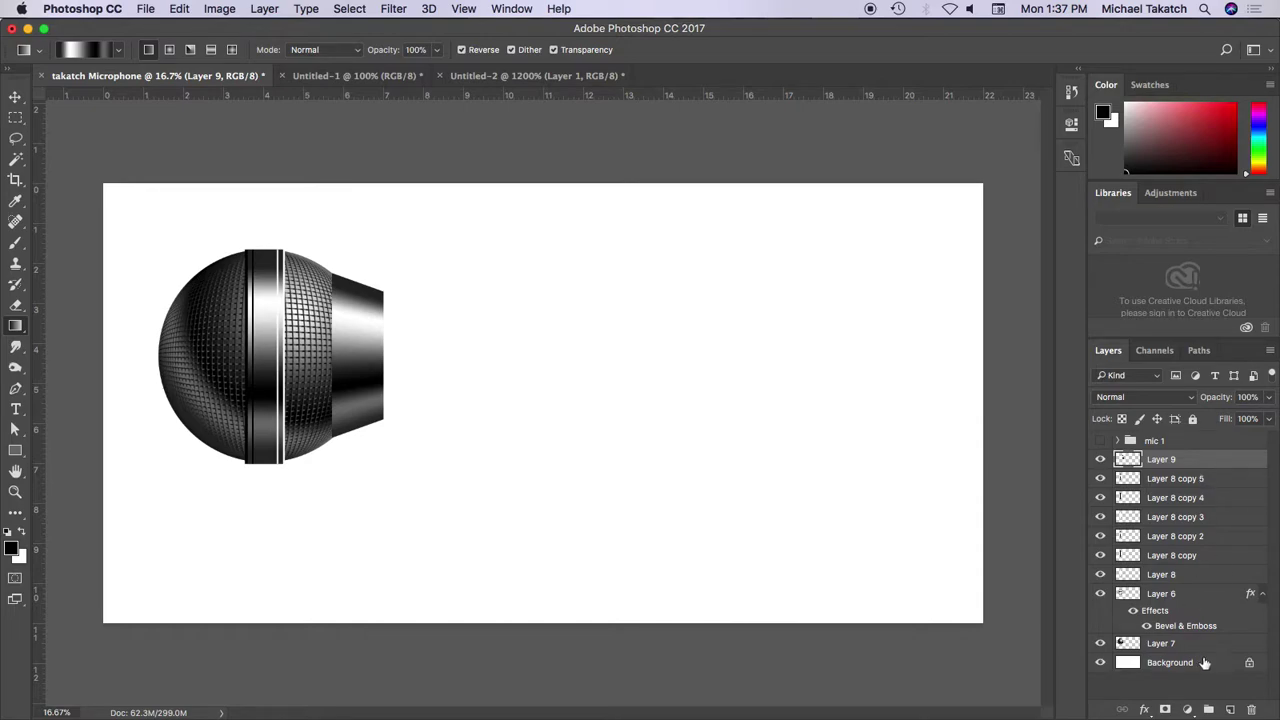
pyautogui.click(1230, 709)
pyautogui.click(16, 118)
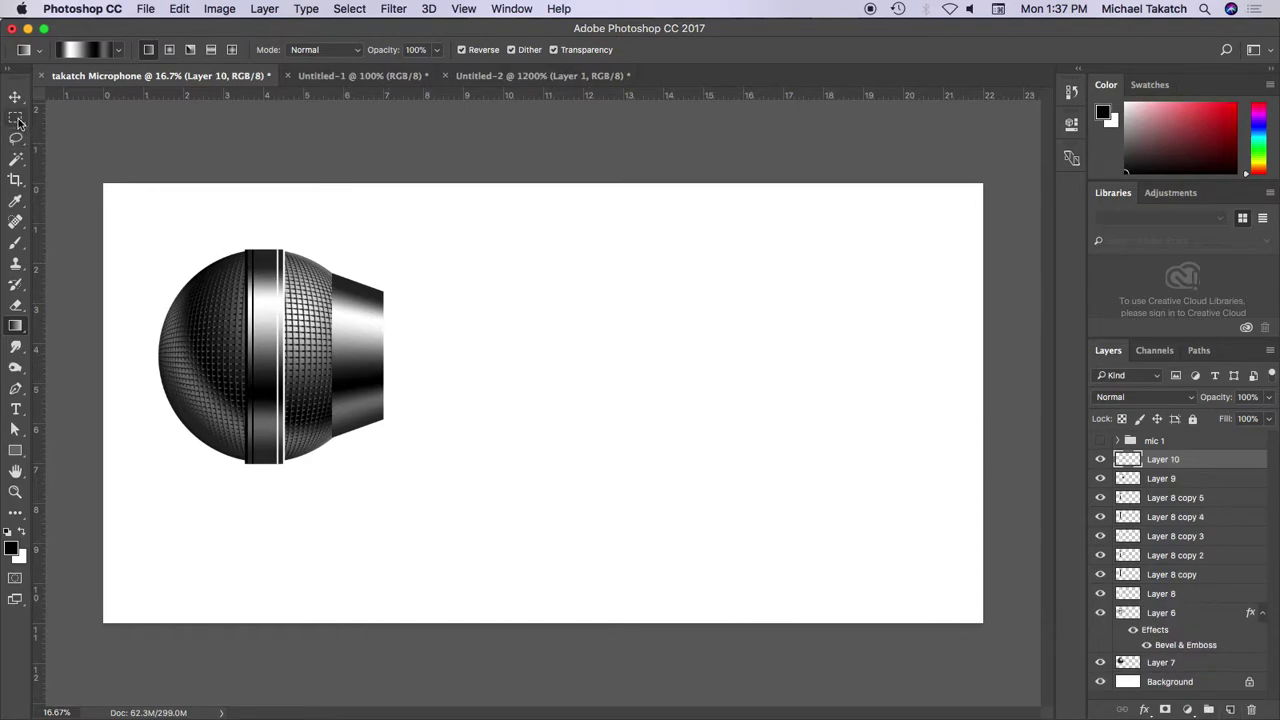
# Fill a long rectangle right of the neck with a metallic gradient for the handle
pyautogui.moveTo(385, 291)
pyautogui.mouseDown()
pyautogui.moveTo(743, 383)
pyautogui.moveTo(809, 417)
pyautogui.moveTo(902, 421)
pyautogui.mouseUp()
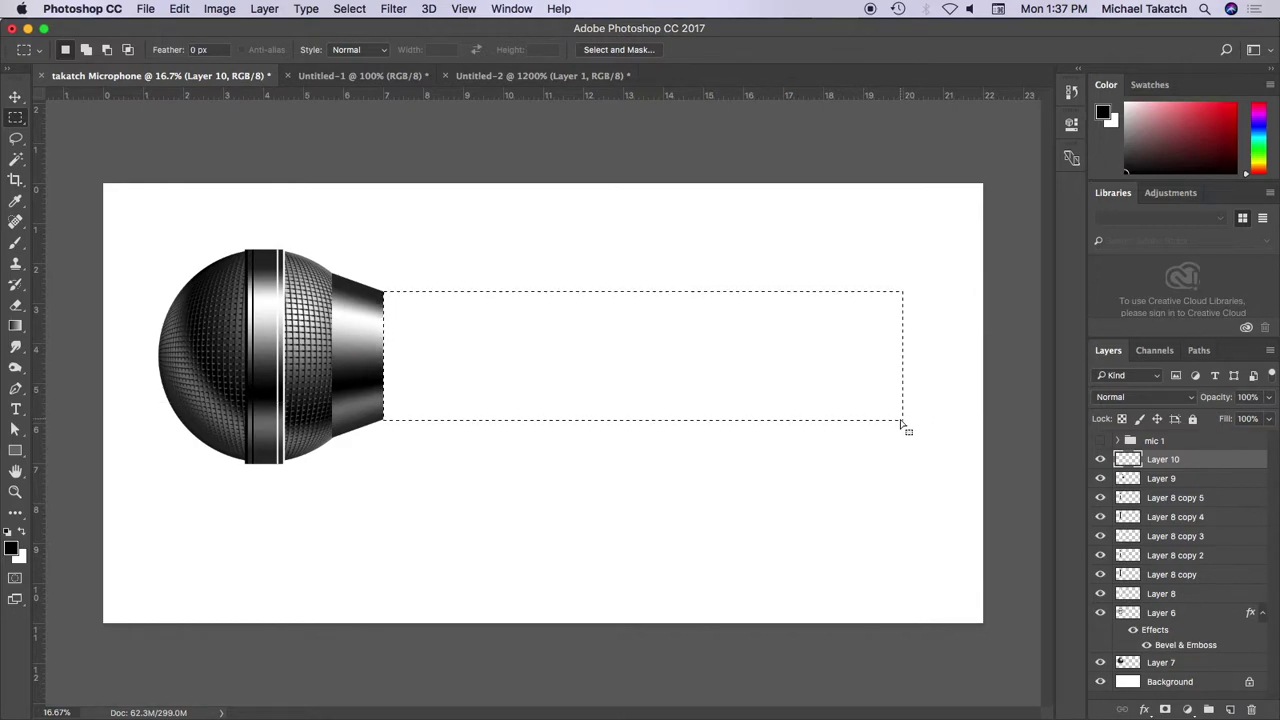
pyautogui.press('g')
pyautogui.moveTo(636, 295); pyautogui.dragTo(635, 410)
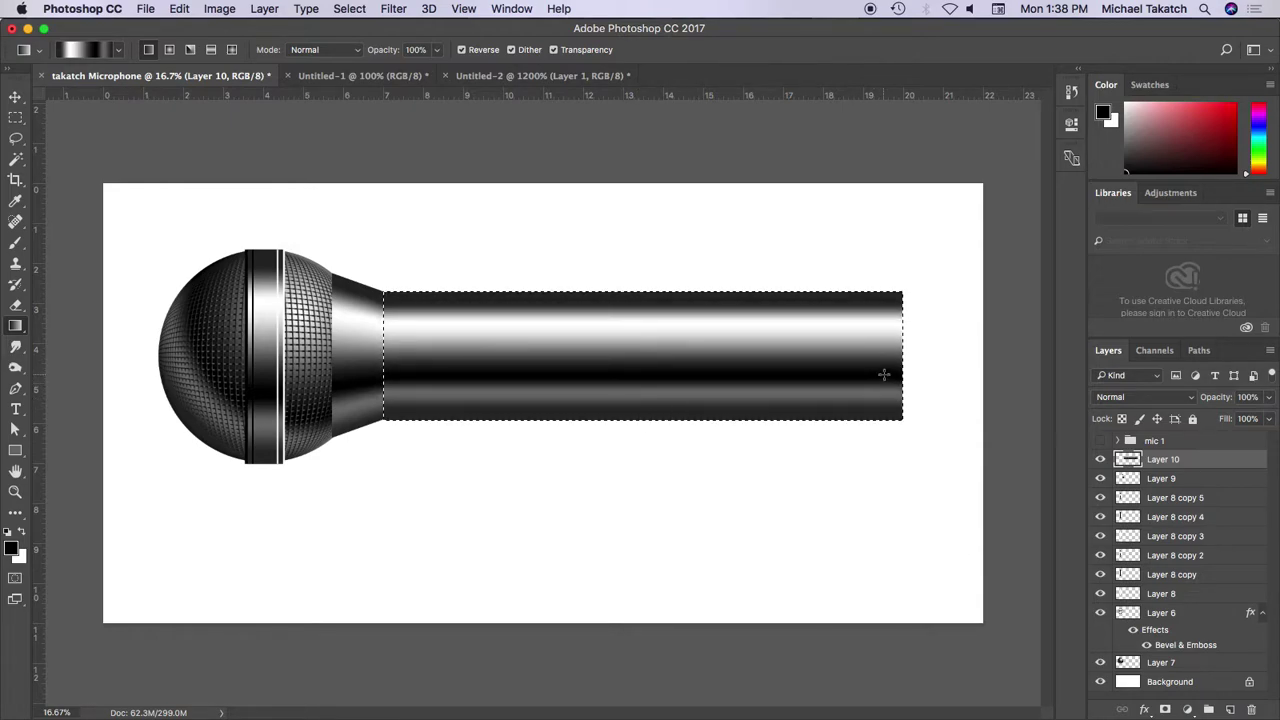
# Duplicate the handle and squeeze the copy into a narrow end piece tapered rightward
pyautogui.moveTo(1215, 459); pyautogui.dragTo(1230, 709)
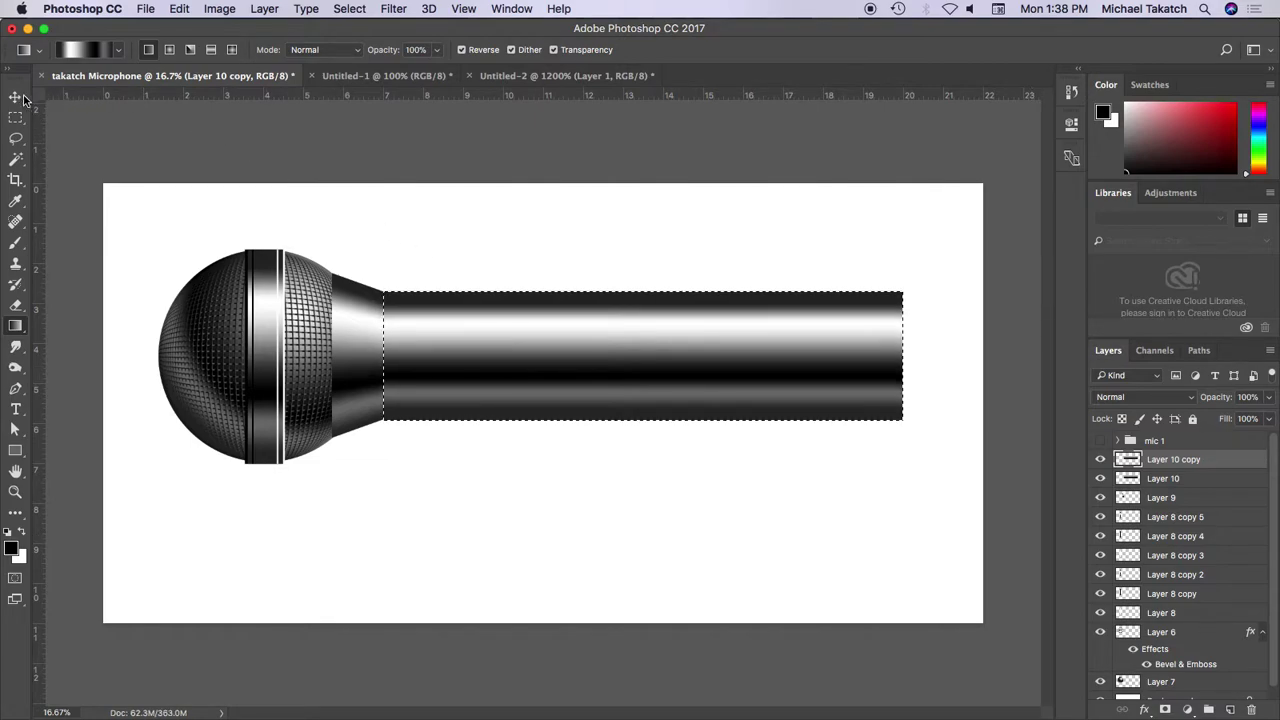
pyautogui.click(15, 96)
pyautogui.moveTo(383, 355)
pyautogui.mouseDown()
pyautogui.moveTo(869, 368)
pyautogui.moveTo(920, 343)
pyautogui.mouseUp()
pyautogui.moveTo(940, 293); pyautogui.dragTo(940, 313)
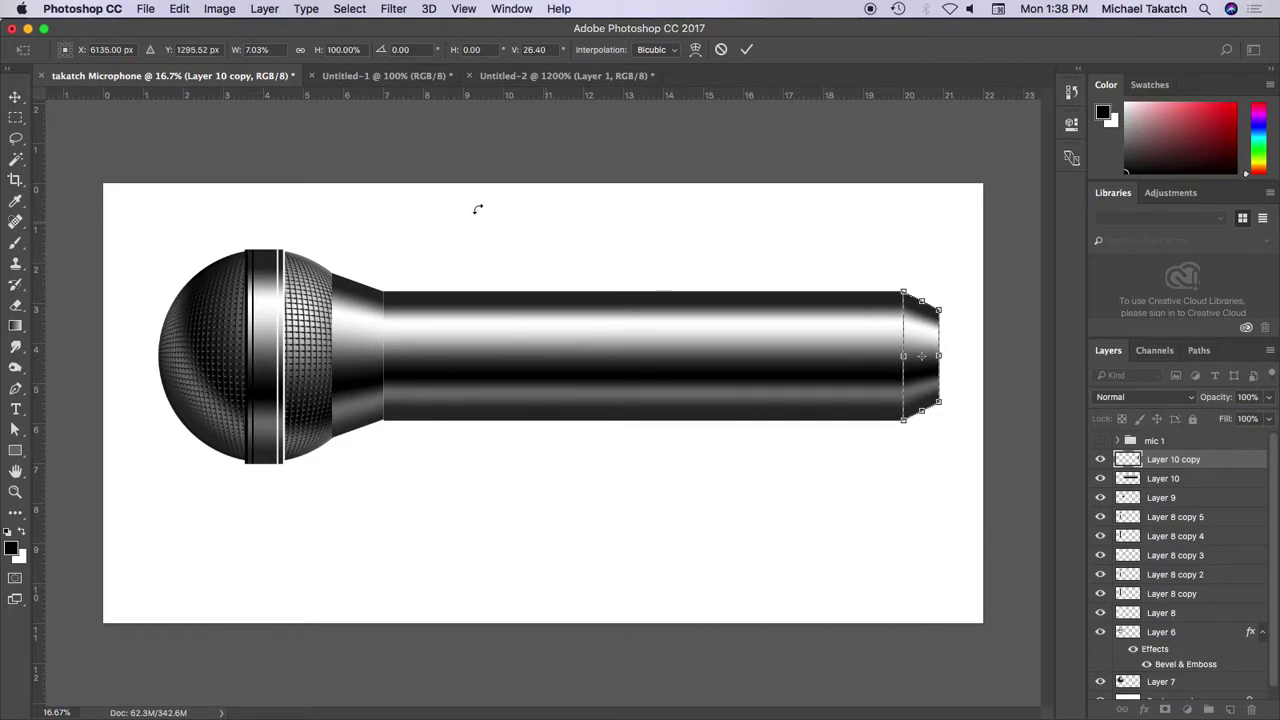
pyautogui.click(15, 97)
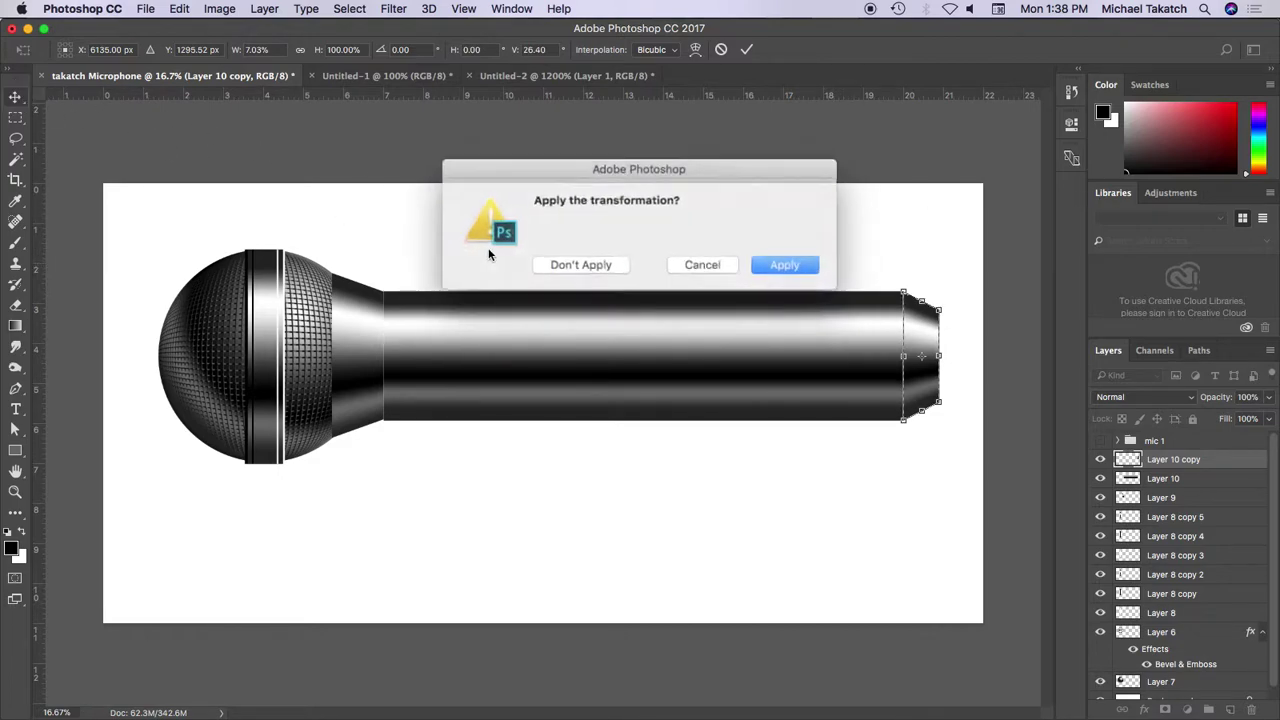
pyautogui.click(772, 262)
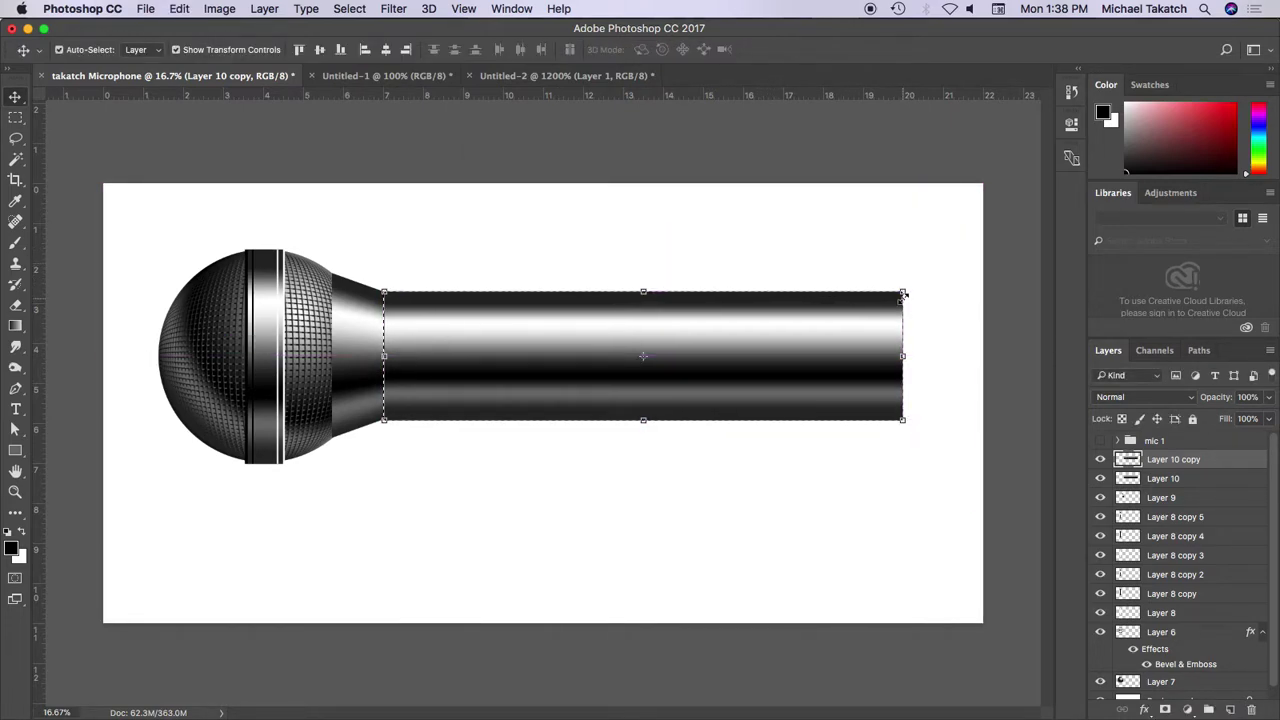
# Attempt a taper on the handle, cancel it, and clear the selection
pyautogui.moveTo(903, 294); pyautogui.dragTo(898, 314)
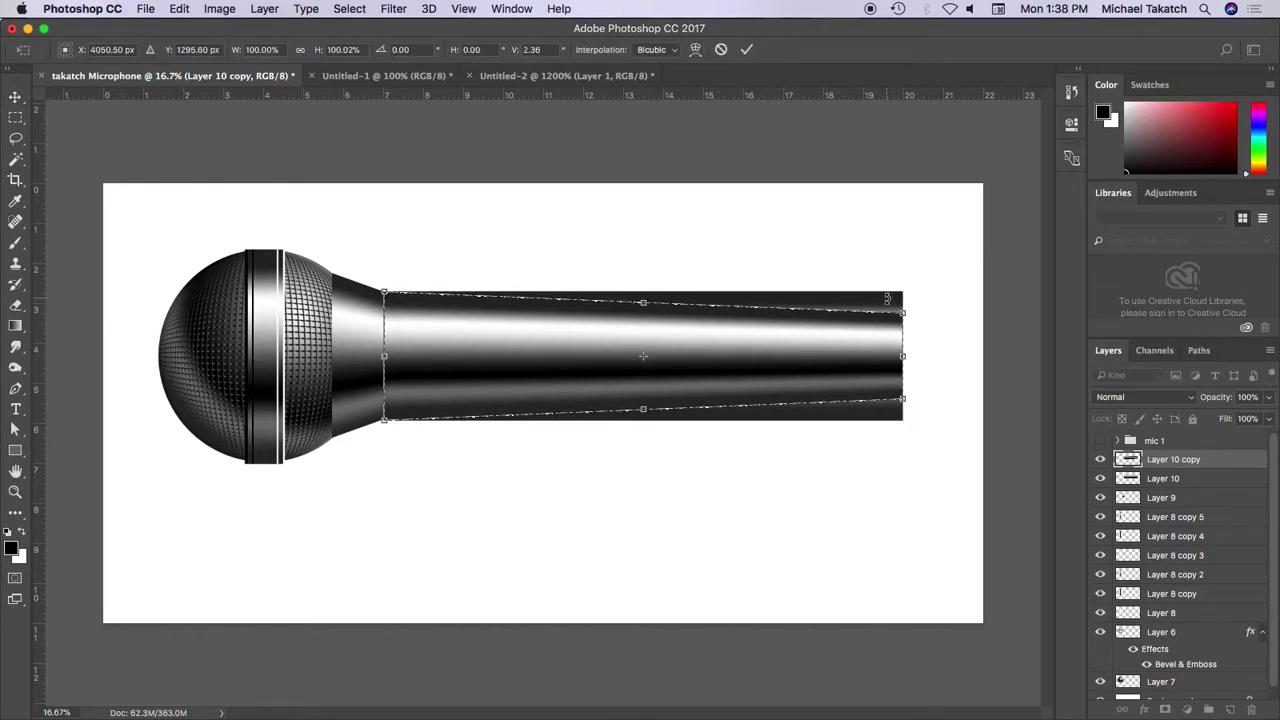
pyautogui.press('Escape')
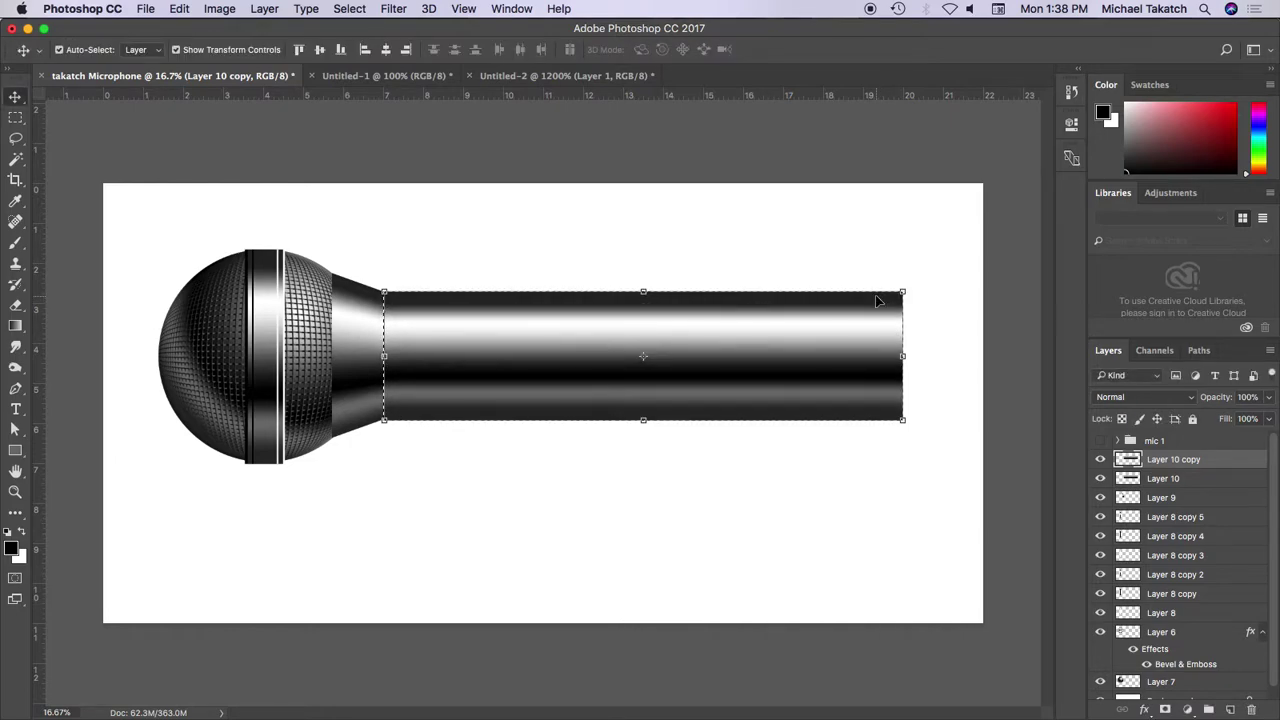
pyautogui.click(729, 324)
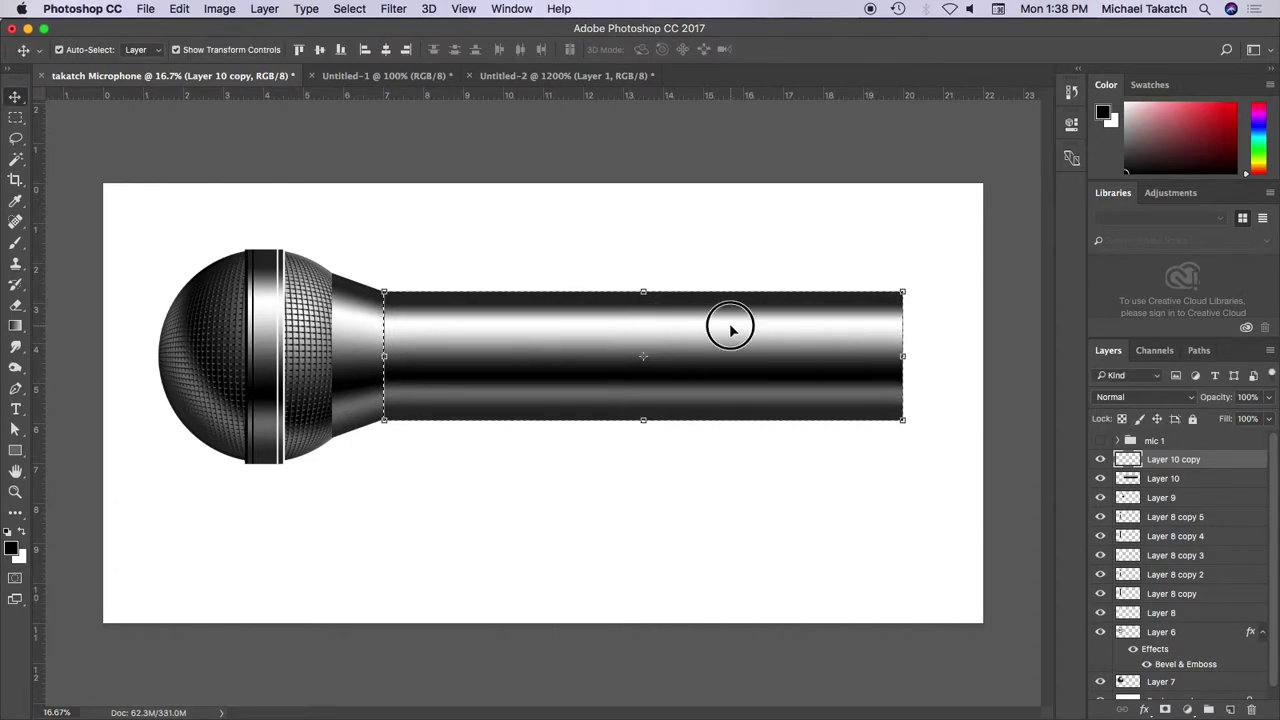
pyautogui.click(761, 264)
pyautogui.hotkey('ctrl', 'd')
# Hide the copy and perspective-taper Layer 10's right end narrower
pyautogui.click(1100, 459)
pyautogui.click(1101, 479)
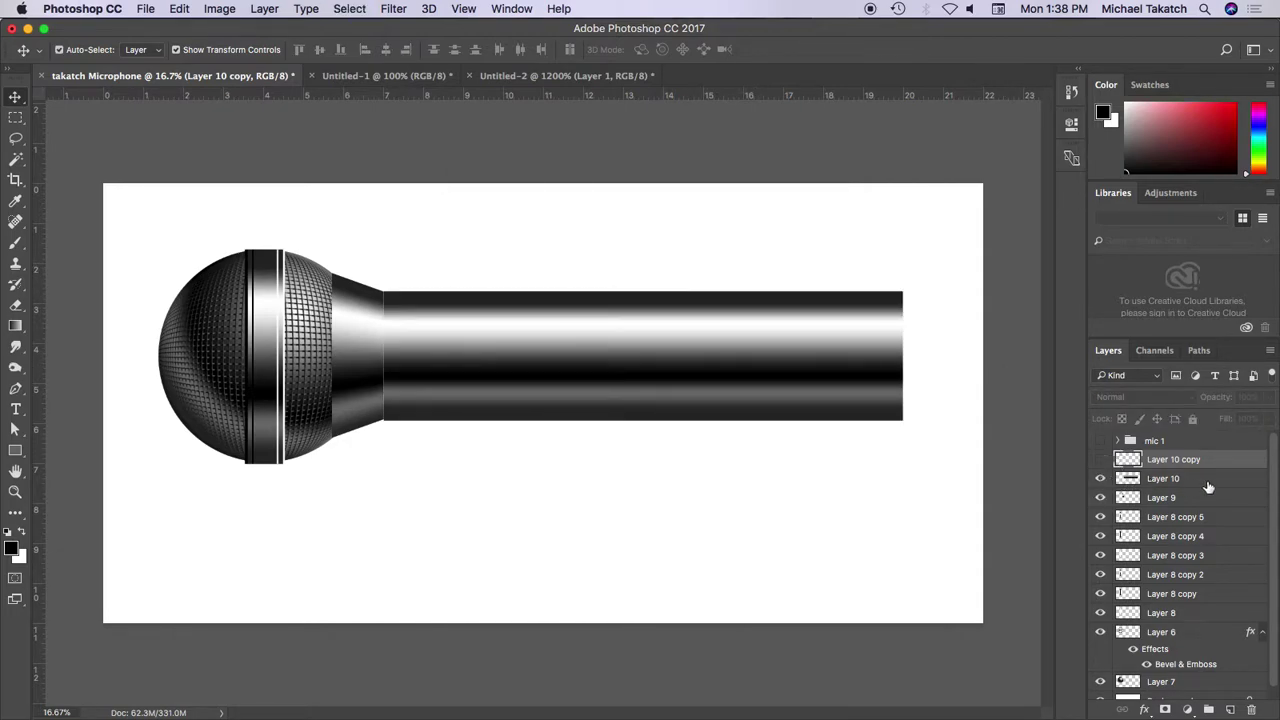
pyautogui.click(1190, 479)
pyautogui.hotkey('ctrl', 't')
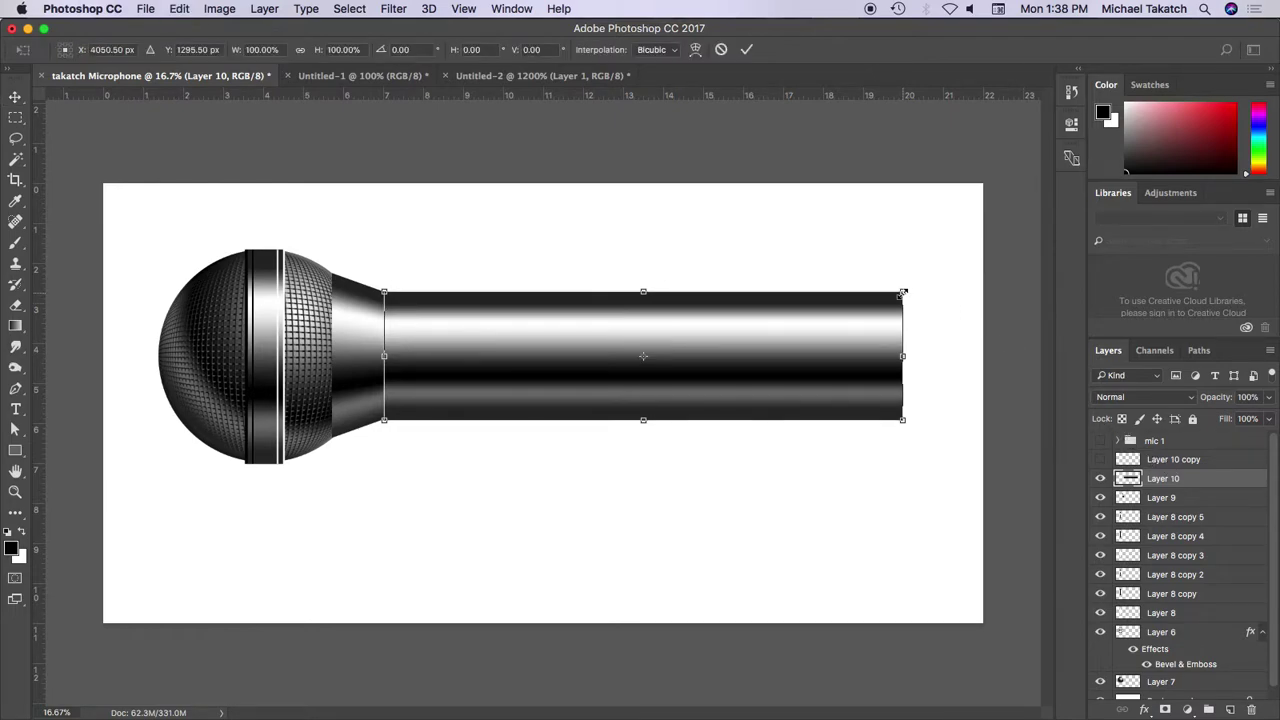
pyautogui.moveTo(903, 293); pyautogui.dragTo(901, 315)
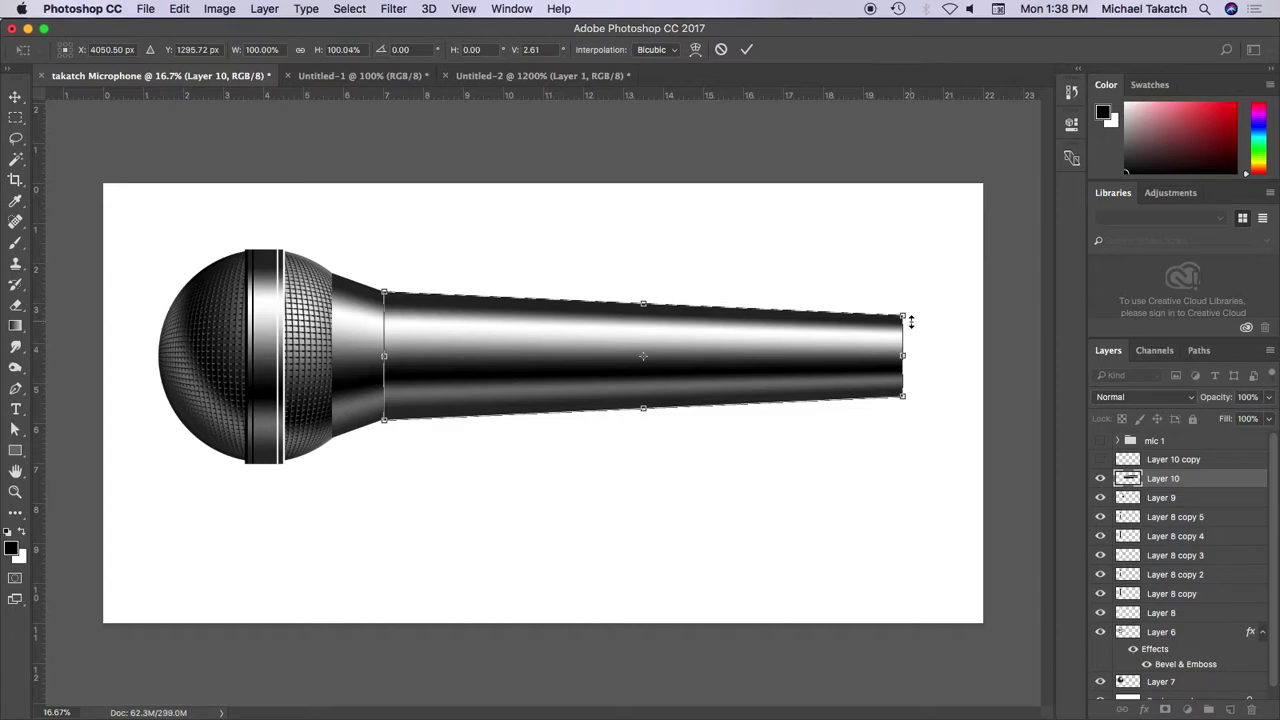
pyautogui.click(1211, 478)
pyautogui.press('Return')
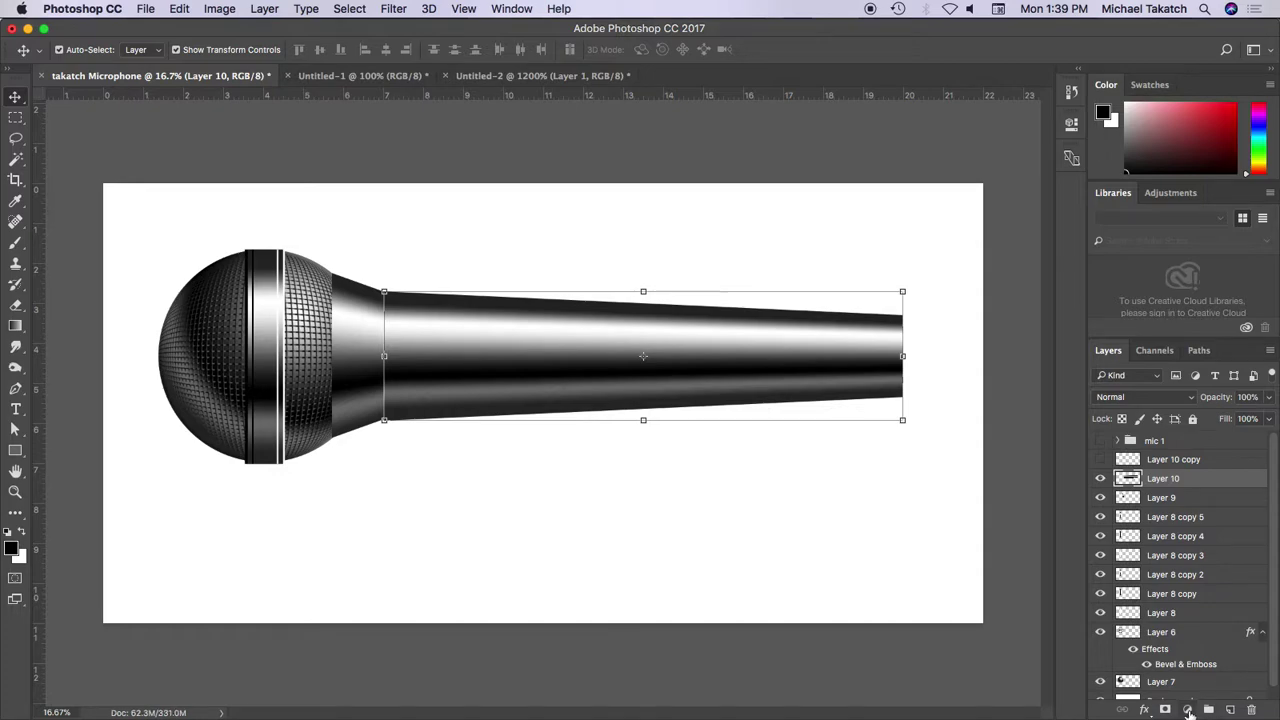
# Add a Levels adjustment clipped to the handle, raising output black and lowering output white to 146
pyautogui.click(1188, 709)
pyautogui.click(1178, 468)
pyautogui.moveTo(857, 328); pyautogui.dragTo(884, 333)
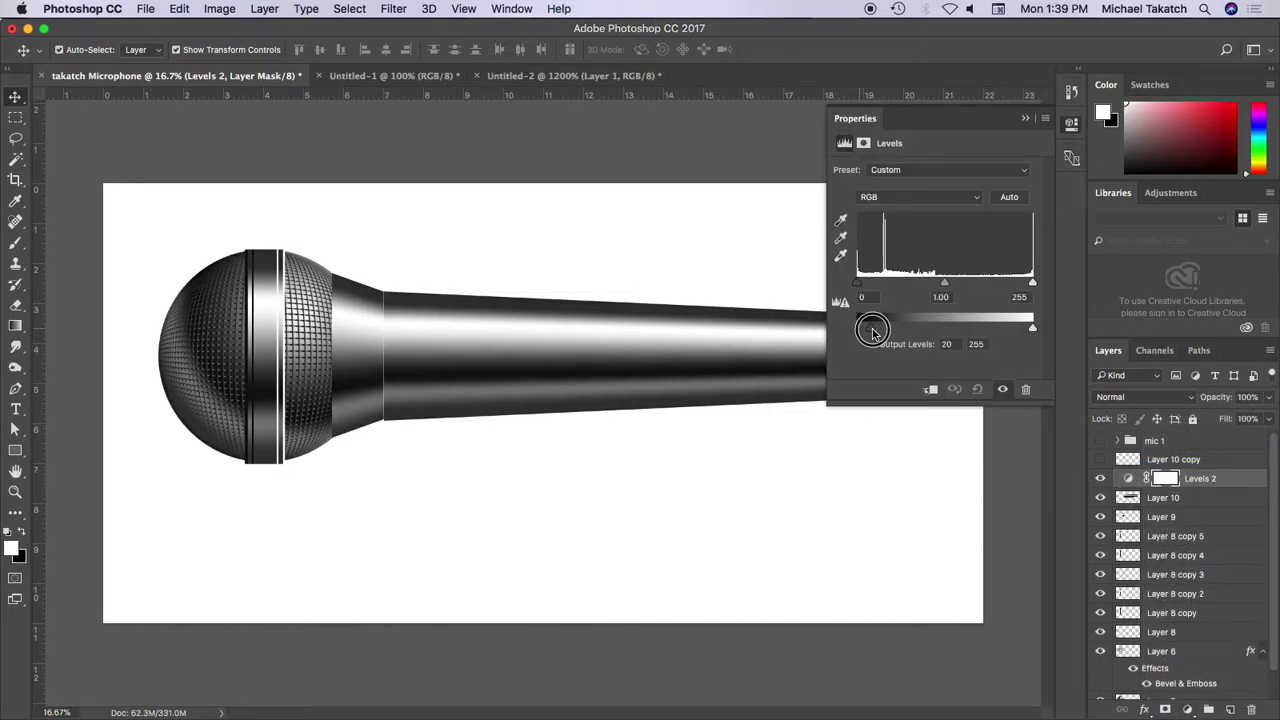
pyautogui.moveTo(1032, 328); pyautogui.dragTo(995, 330)
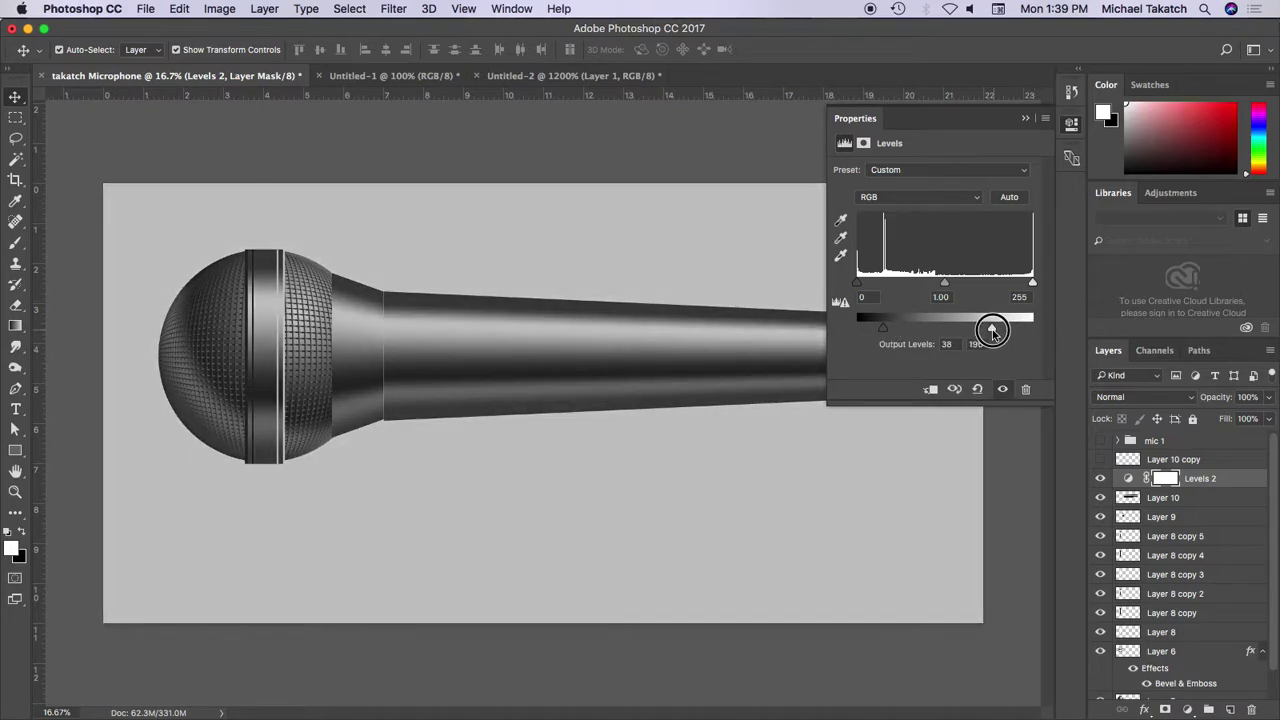
pyautogui.press('super+z')
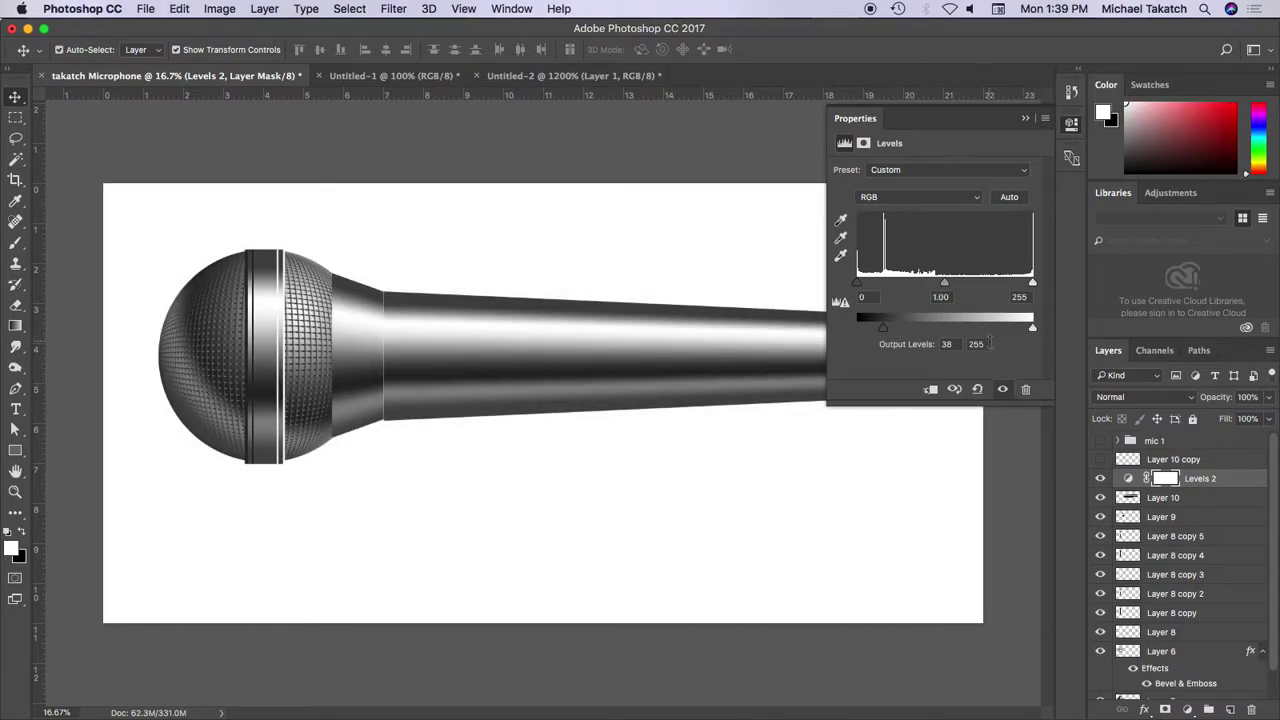
pyautogui.press('super+z')
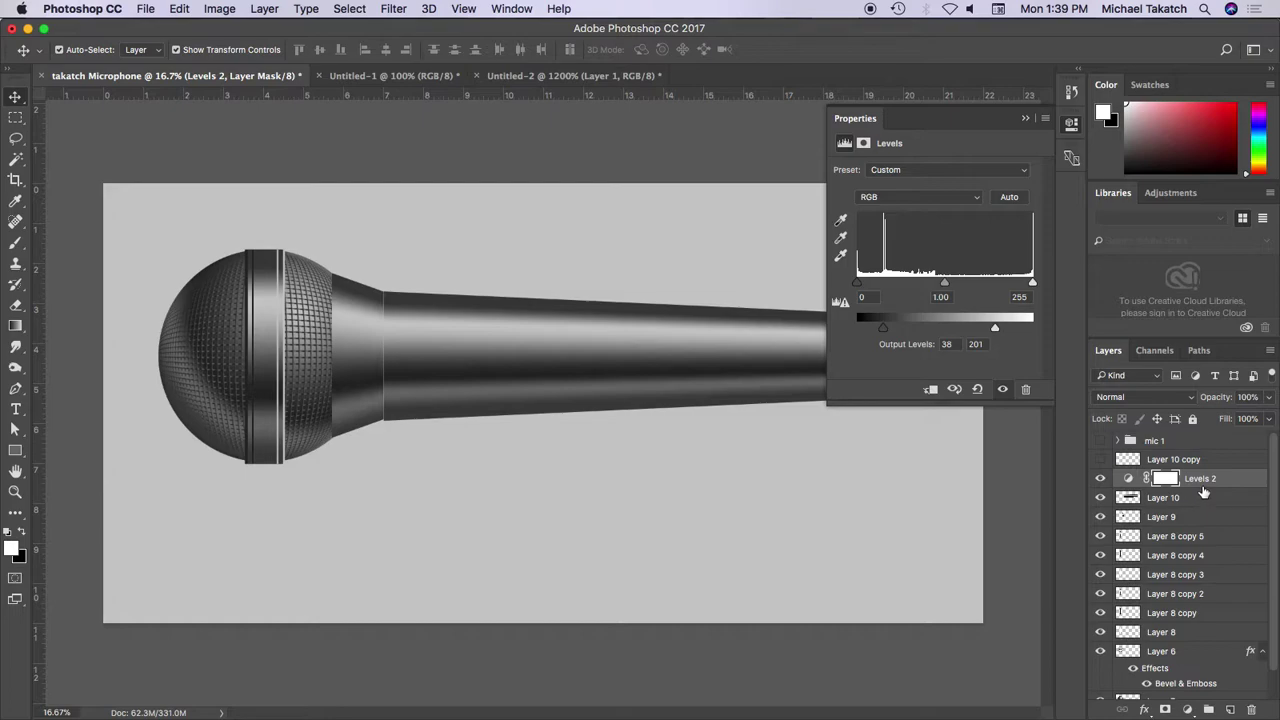
pyautogui.keyDown('alt'); pyautogui.click(1204, 489); pyautogui.keyUp('alt')
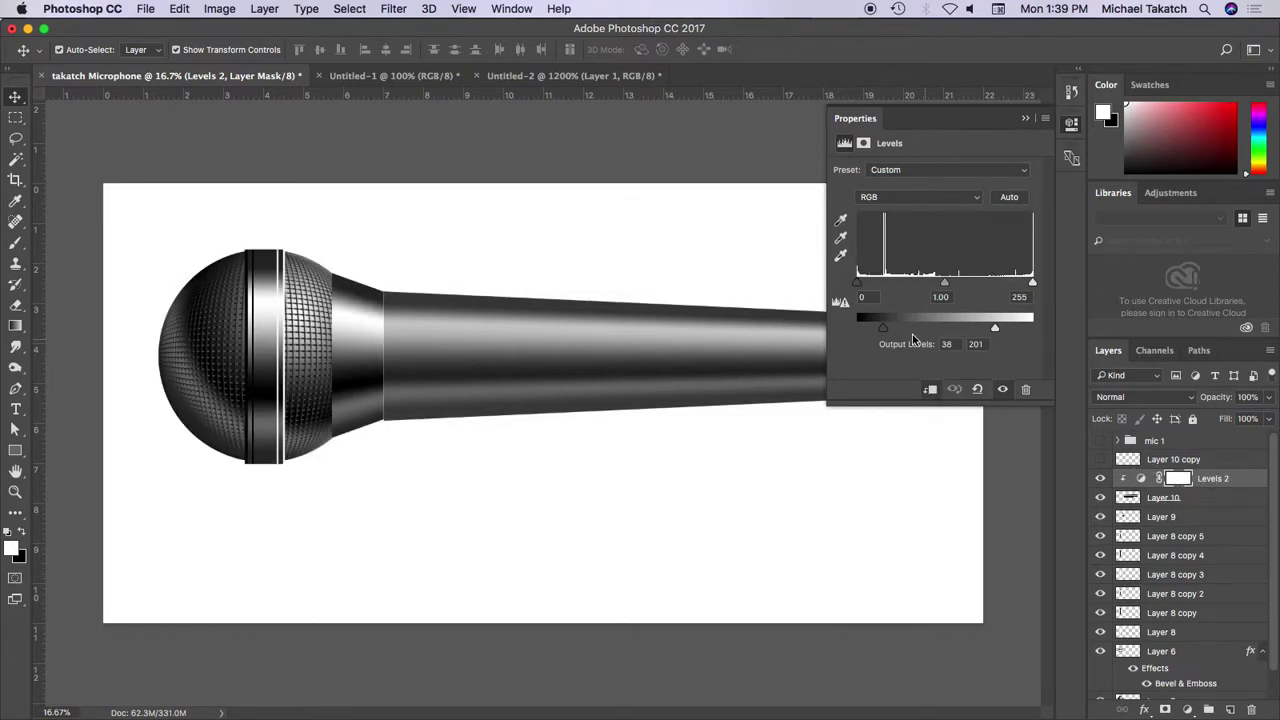
pyautogui.moveTo(994, 328); pyautogui.dragTo(864, 328)
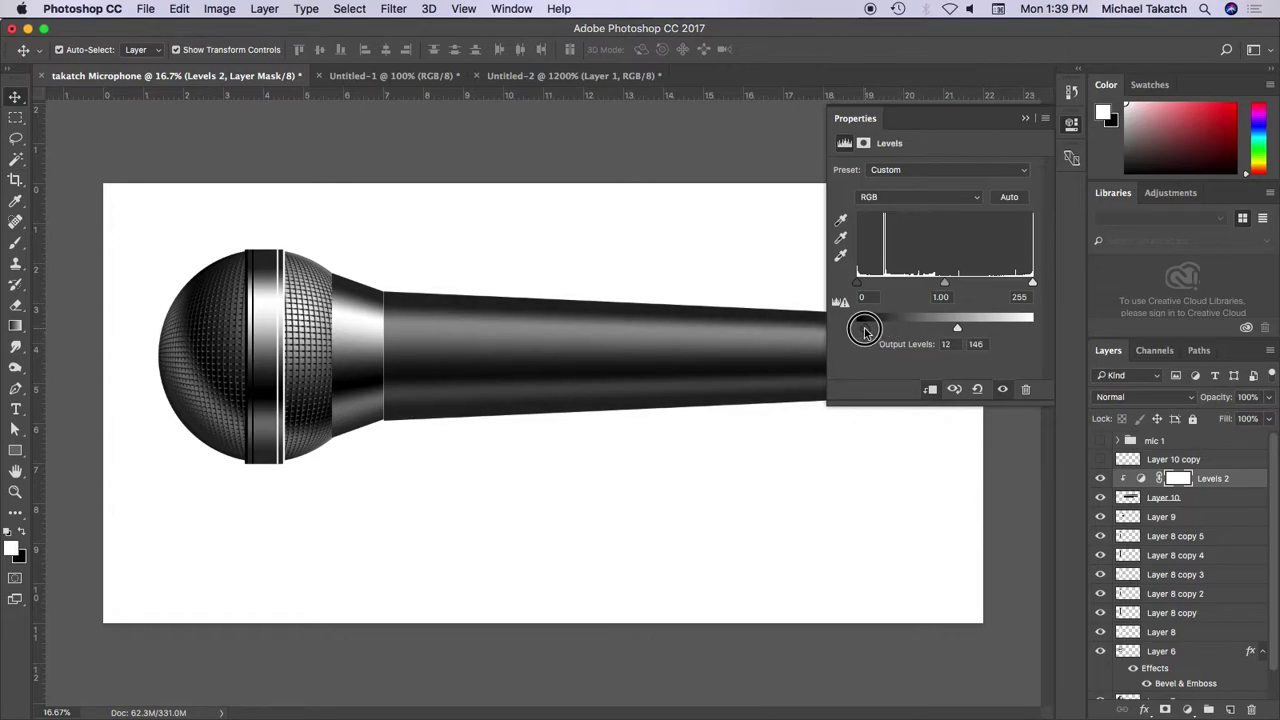
pyautogui.click(1024, 121)
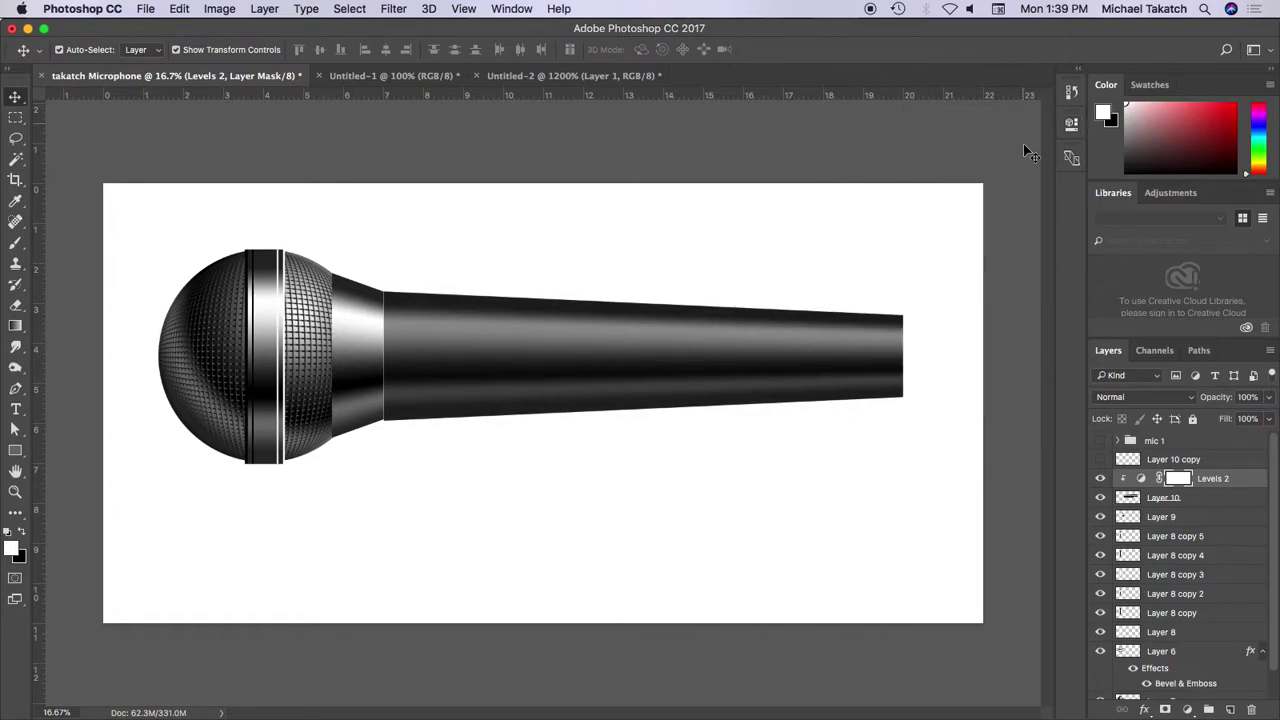
pyautogui.click(1101, 479)
# Copy the Layer 9 neck piece to the handle's right tip, scaled to about 50%
pyautogui.click(1100, 517)
pyautogui.moveTo(1234, 710); pyautogui.dragTo(1233, 710)
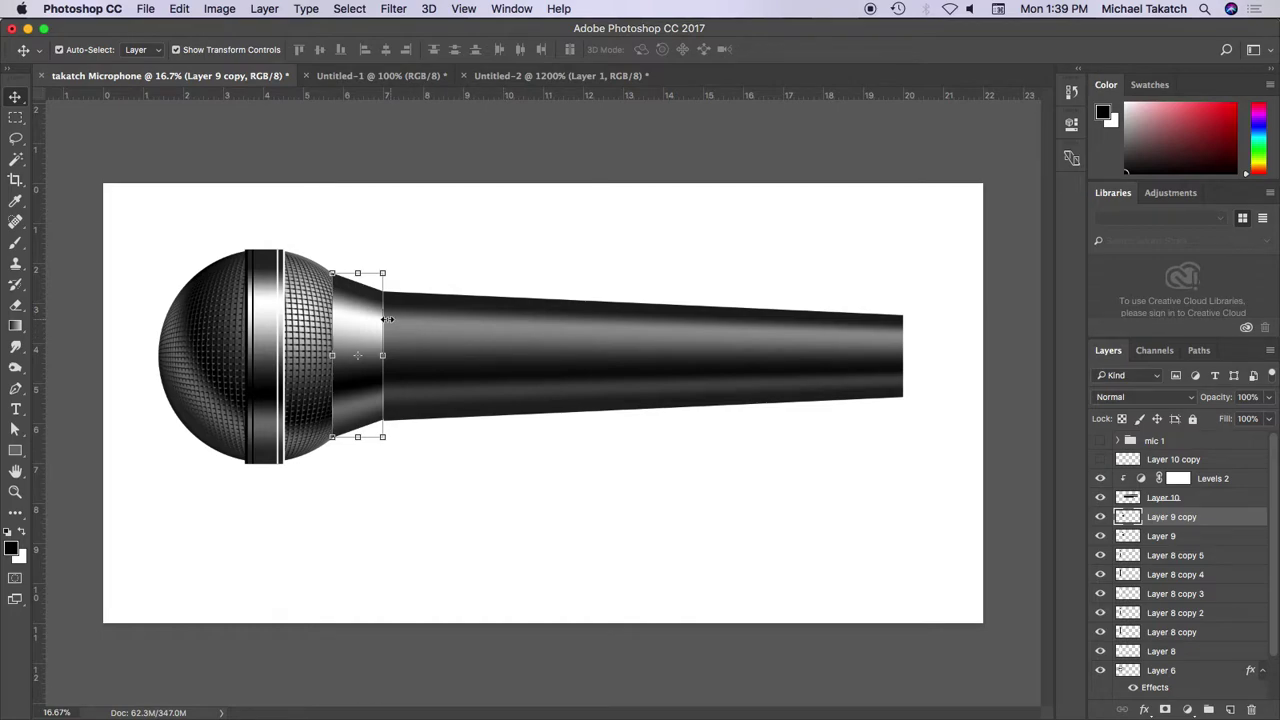
pyautogui.moveTo(342, 316); pyautogui.dragTo(905, 335)
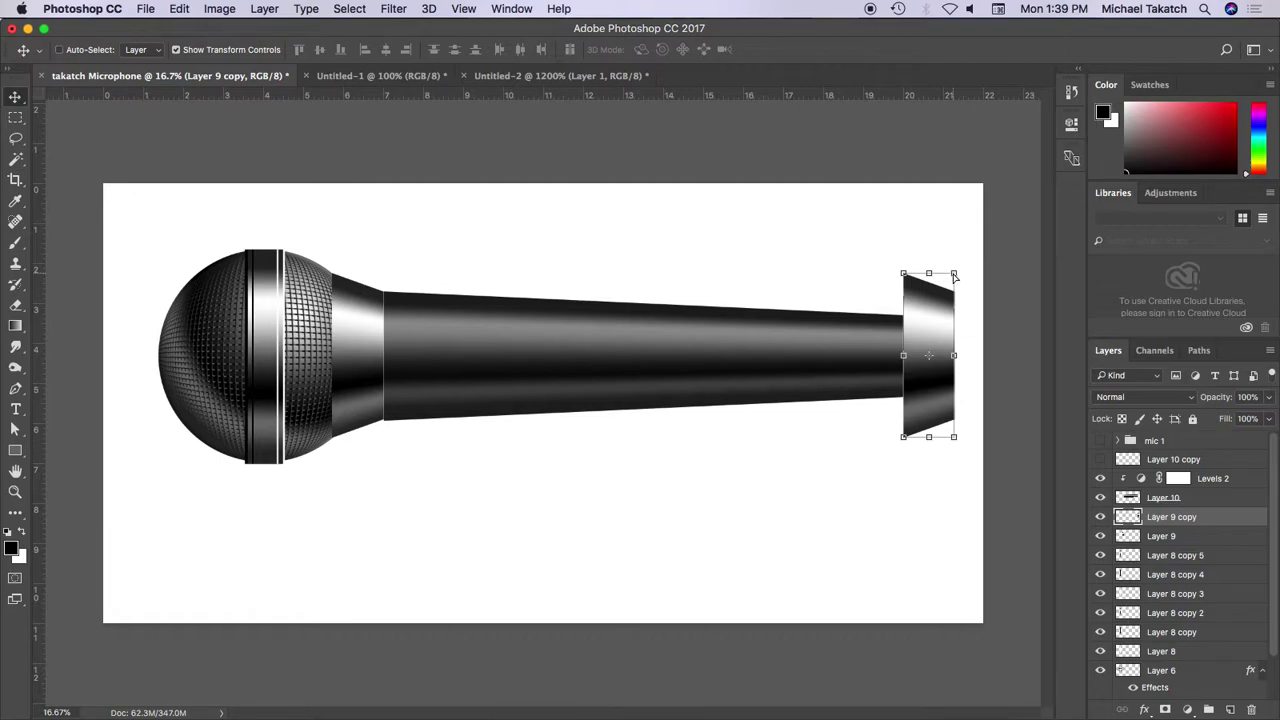
pyautogui.moveTo(954, 277); pyautogui.dragTo(958, 281)
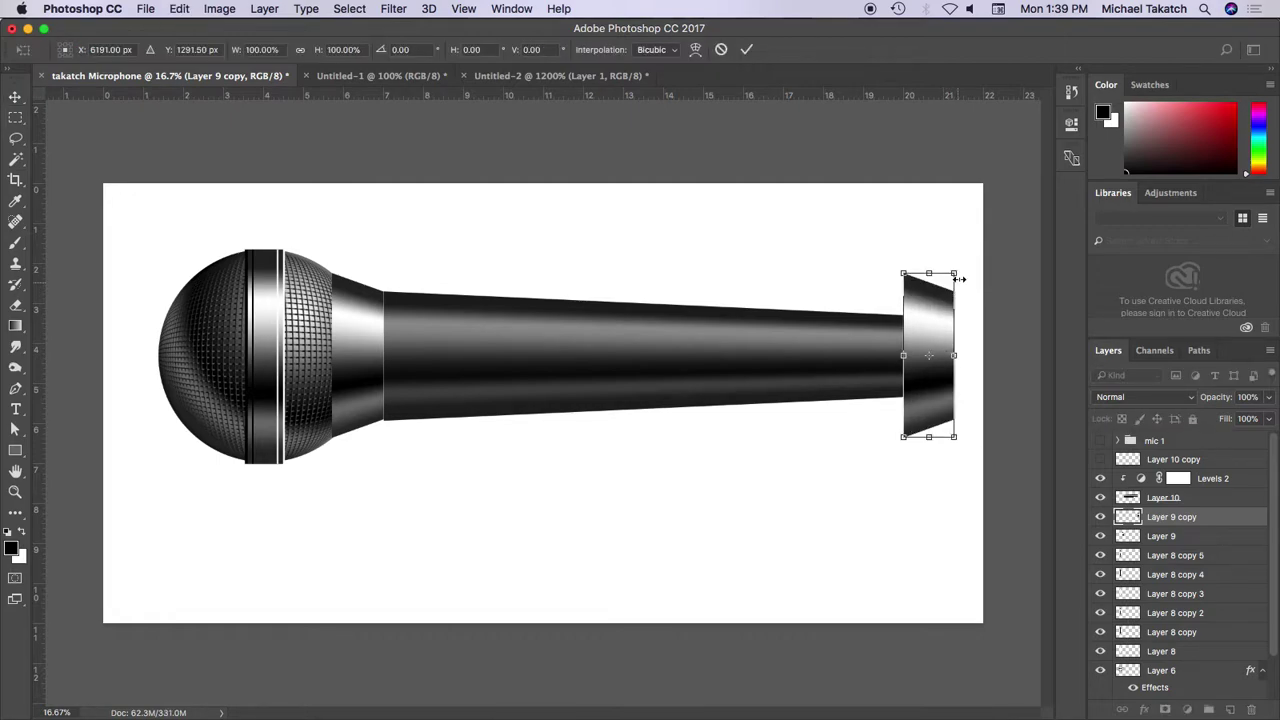
pyautogui.moveTo(955, 272); pyautogui.dragTo(927, 326)
pyautogui.press('super+z')
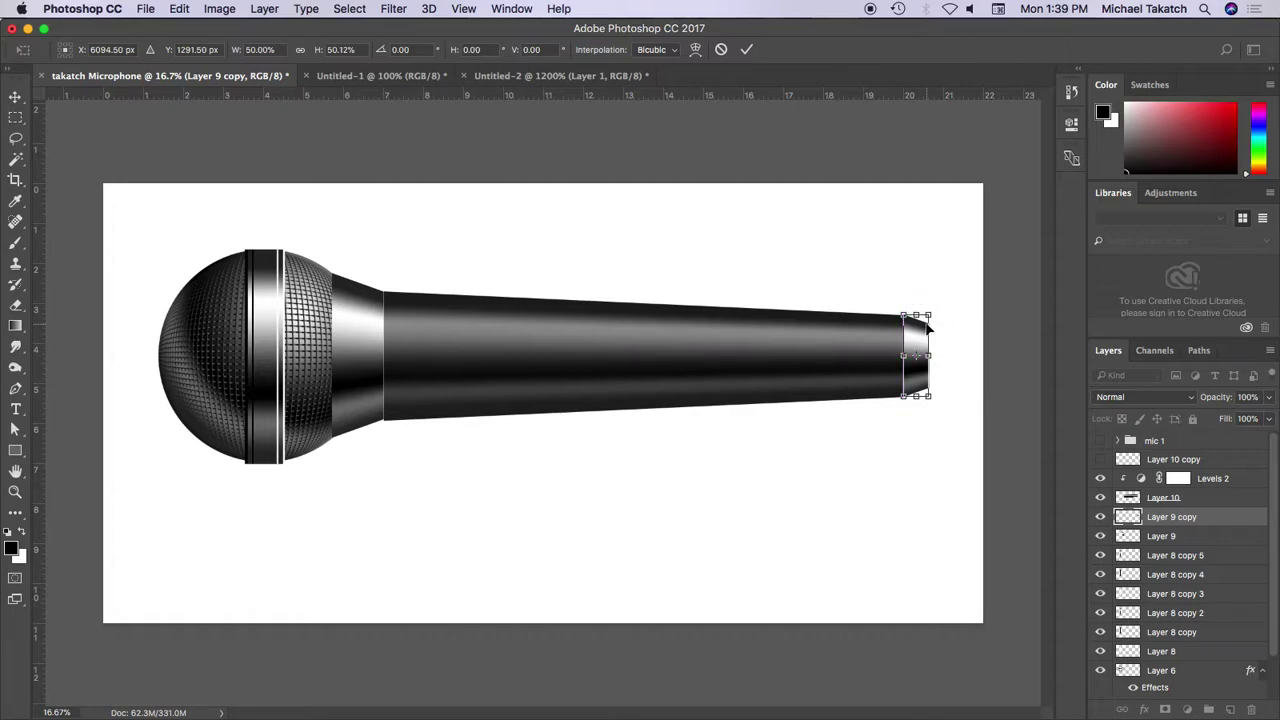
pyautogui.press('Return')
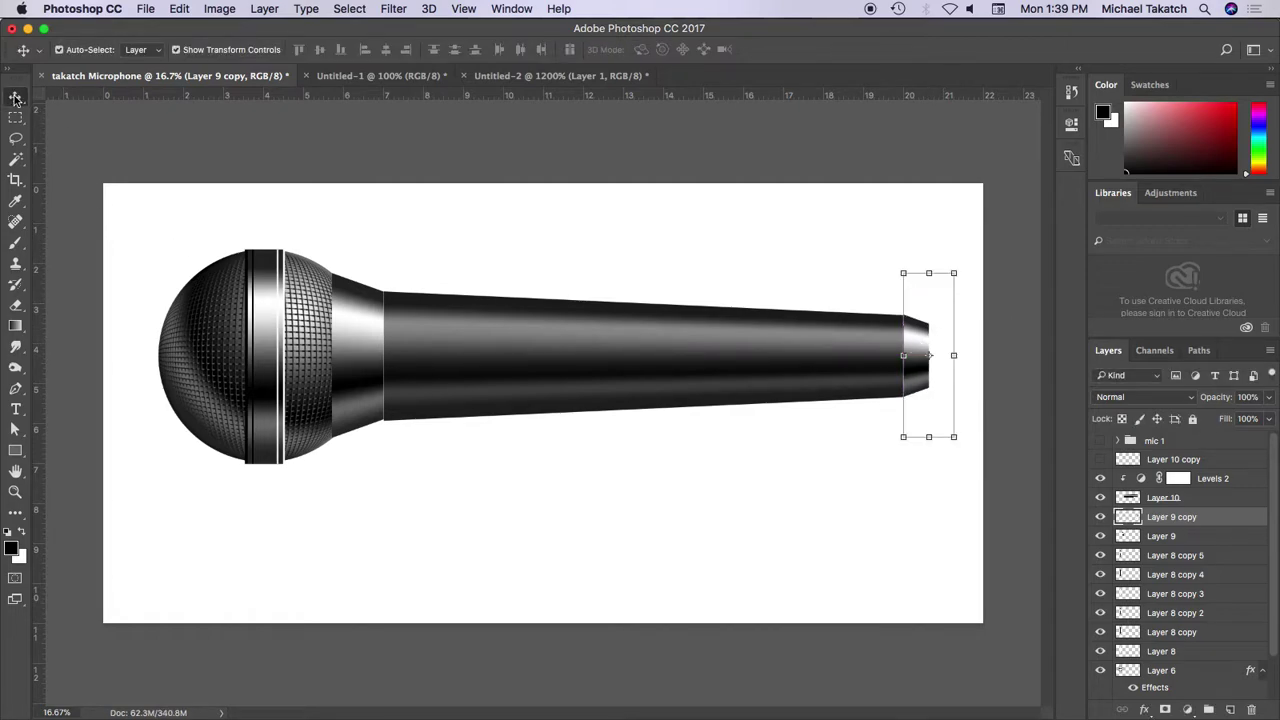
pyautogui.click(145, 225)
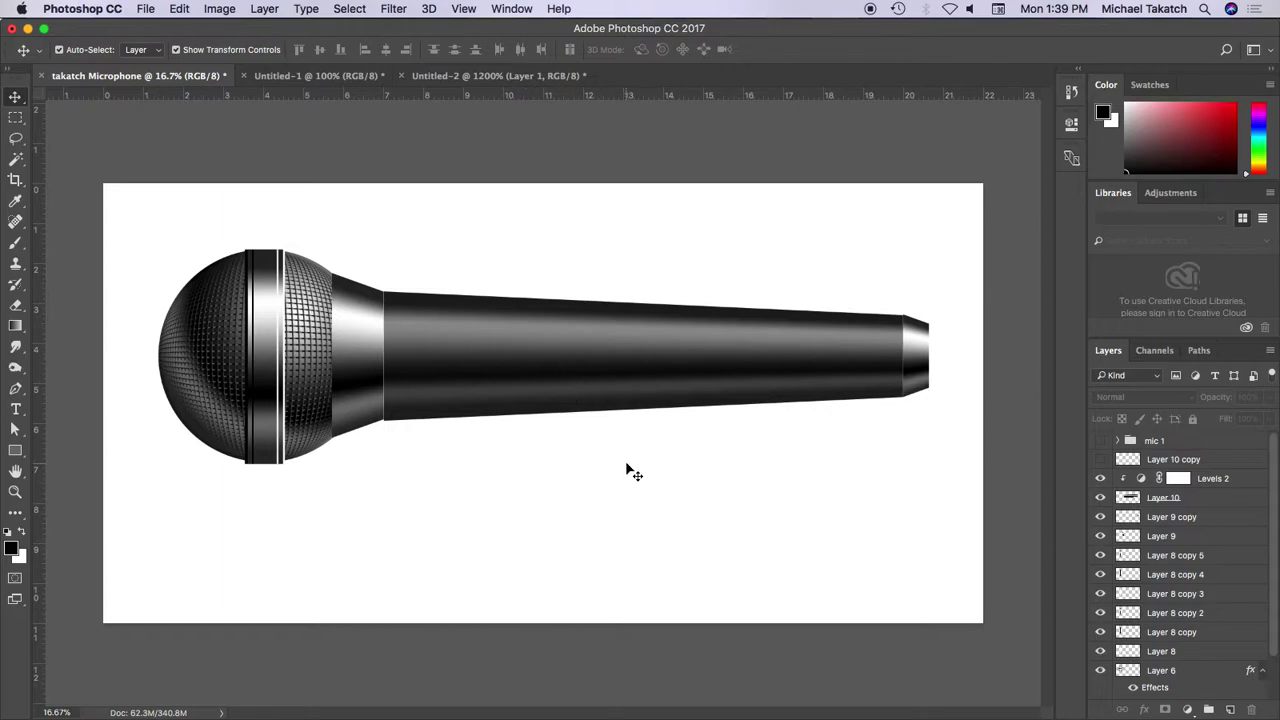
# Above Levels 2, begin a Helvetica Bold 16 pt type layer on the handle near the neck
pyautogui.click(1255, 484)
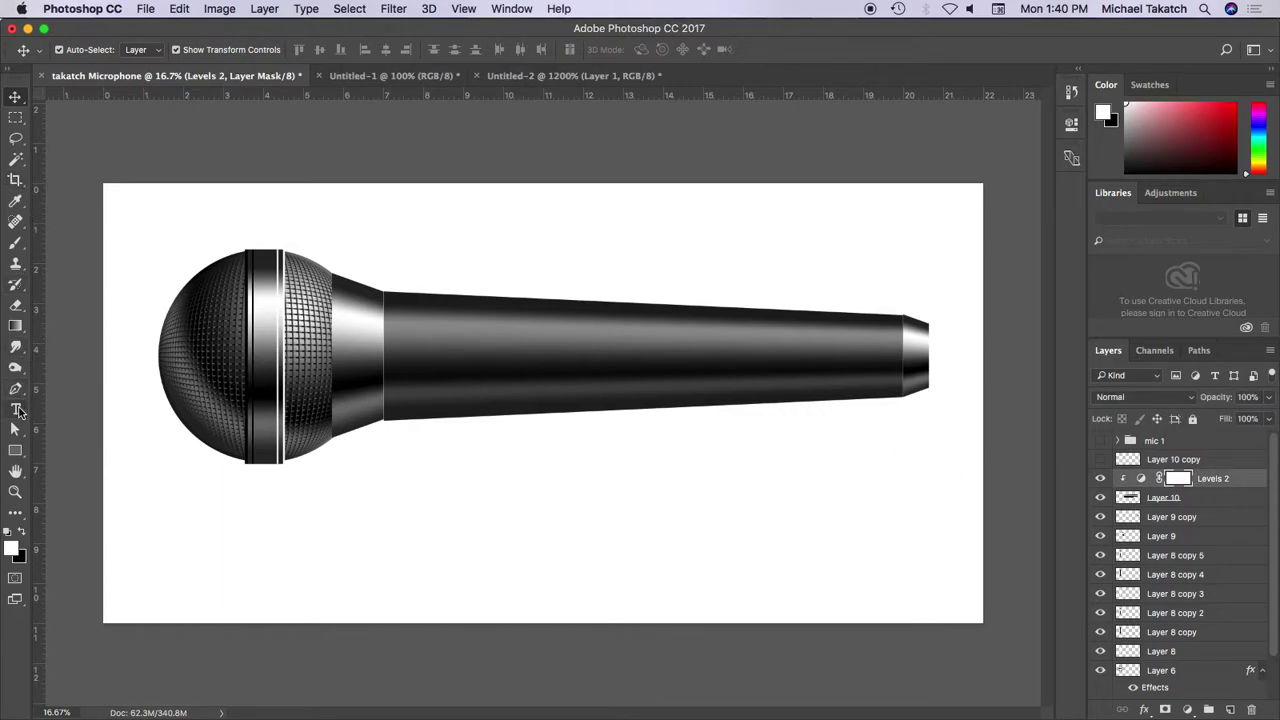
pyautogui.click(15, 409)
pyautogui.click(408, 340)
pyautogui.write('DIGITAL')
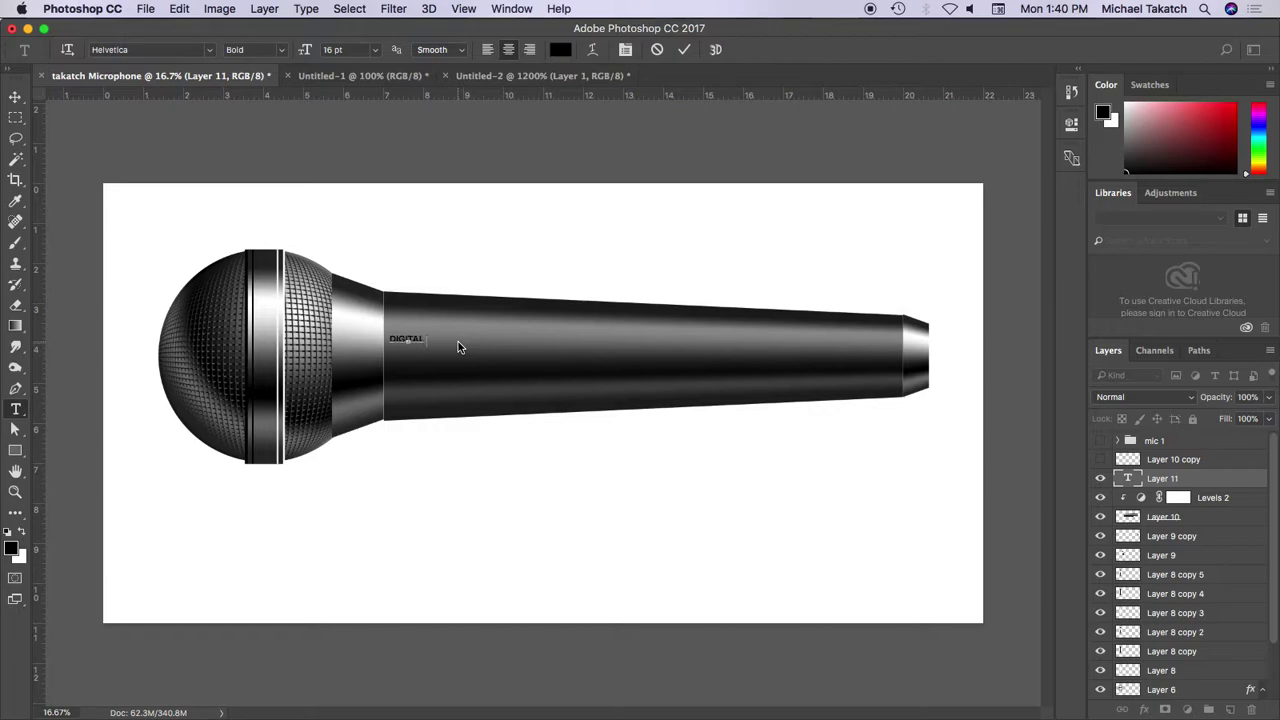
# Complete the label text 'DIGITAL ART & DESIGN', commit it, and zoom in
pyautogui.write('ART')
pyautogui.write(' & DESIGN')
pyautogui.click(15, 97)
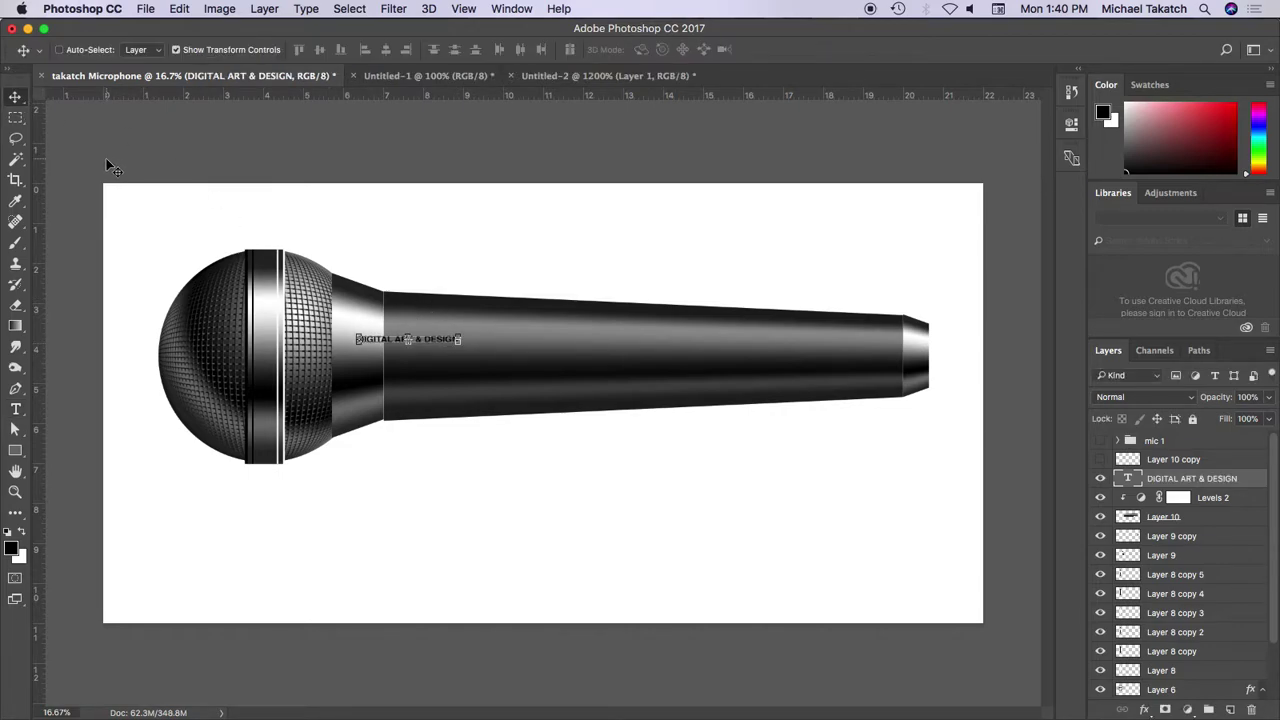
pyautogui.hotkey('ctrl', '+')
pyautogui.hotkey('ctrl', '+')
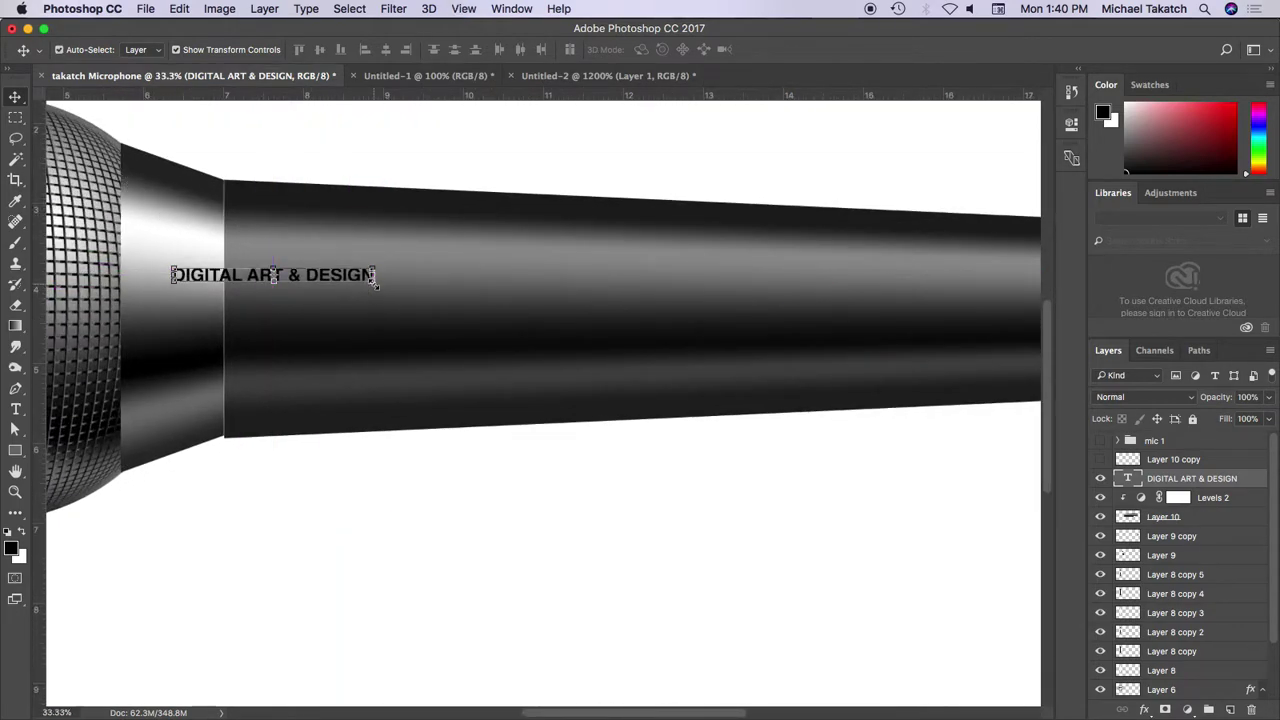
pyautogui.hotkey('ctrl', 't')
# Rotate the label −90° and scale it to about 123% × 150% to span the handle's neck end
pyautogui.moveTo(401, 291)
pyautogui.mouseDown()
pyautogui.moveTo(410, 330)
pyautogui.moveTo(510, 340)
pyautogui.mouseUp()
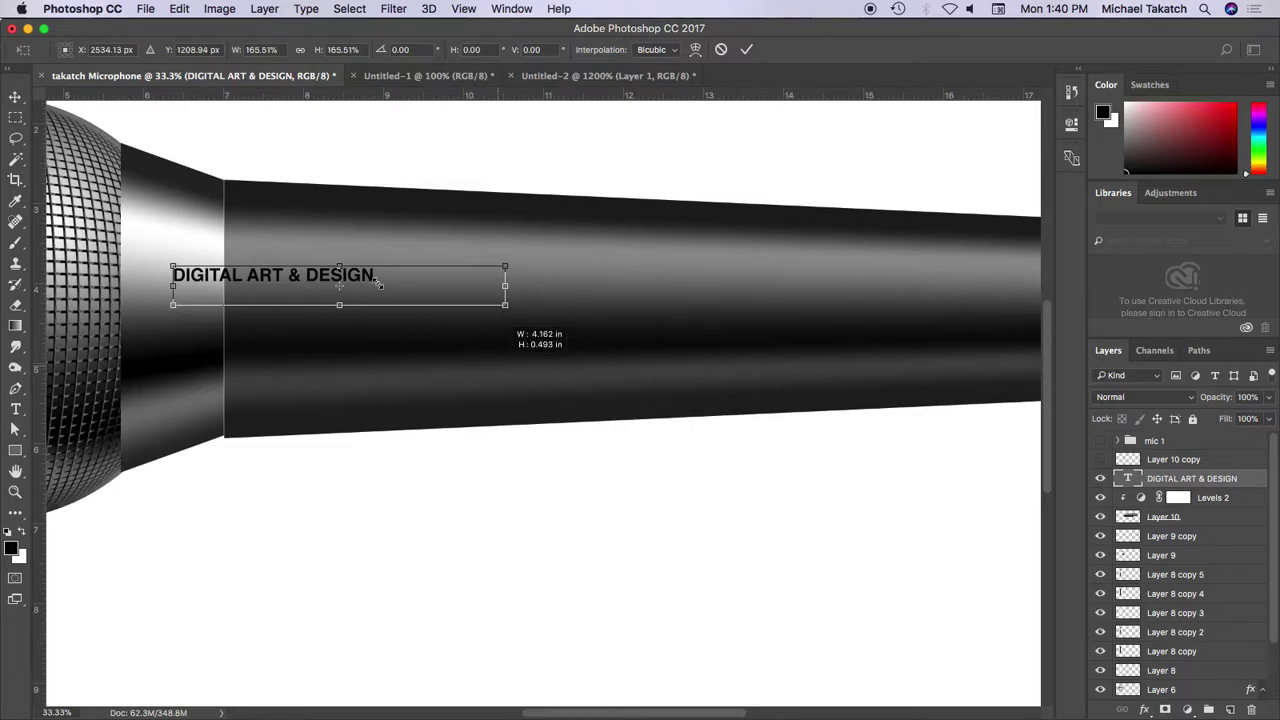
pyautogui.moveTo(423, 266)
pyautogui.mouseDown()
pyautogui.moveTo(517, 260)
pyautogui.moveTo(301, 152)
pyautogui.moveTo(318, 155)
pyautogui.mouseUp()
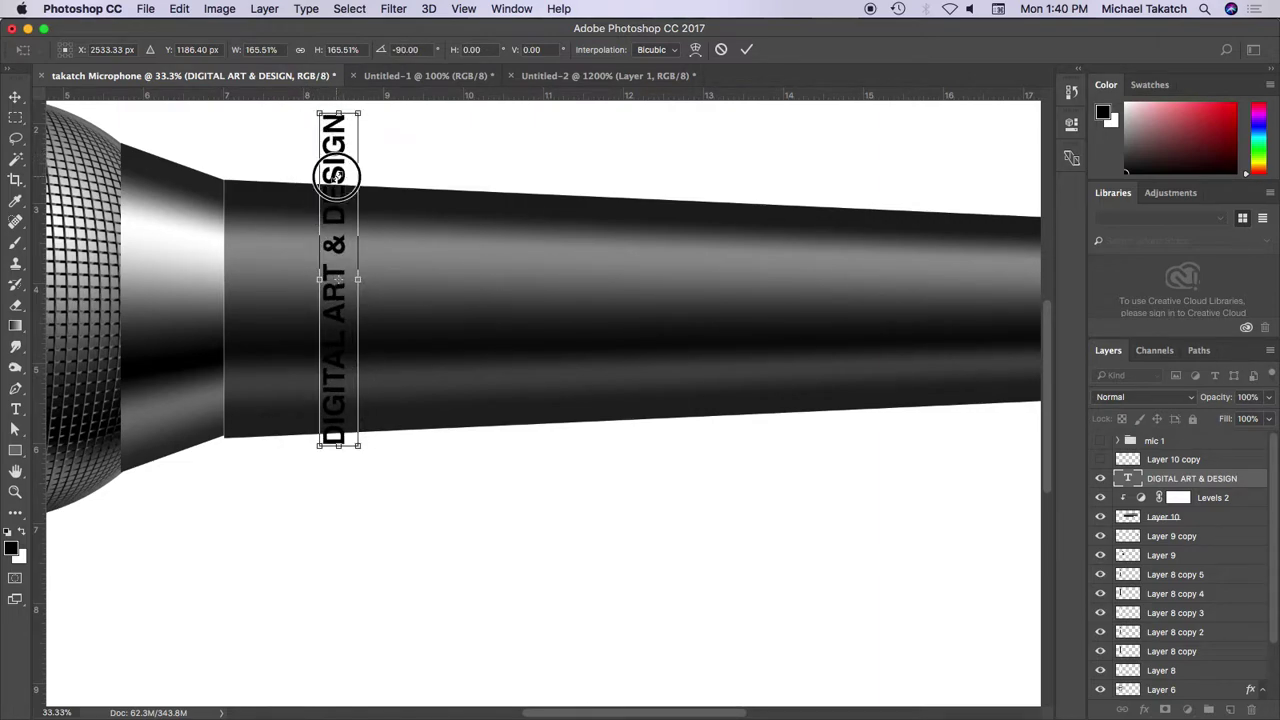
pyautogui.moveTo(356, 146); pyautogui.dragTo(281, 172)
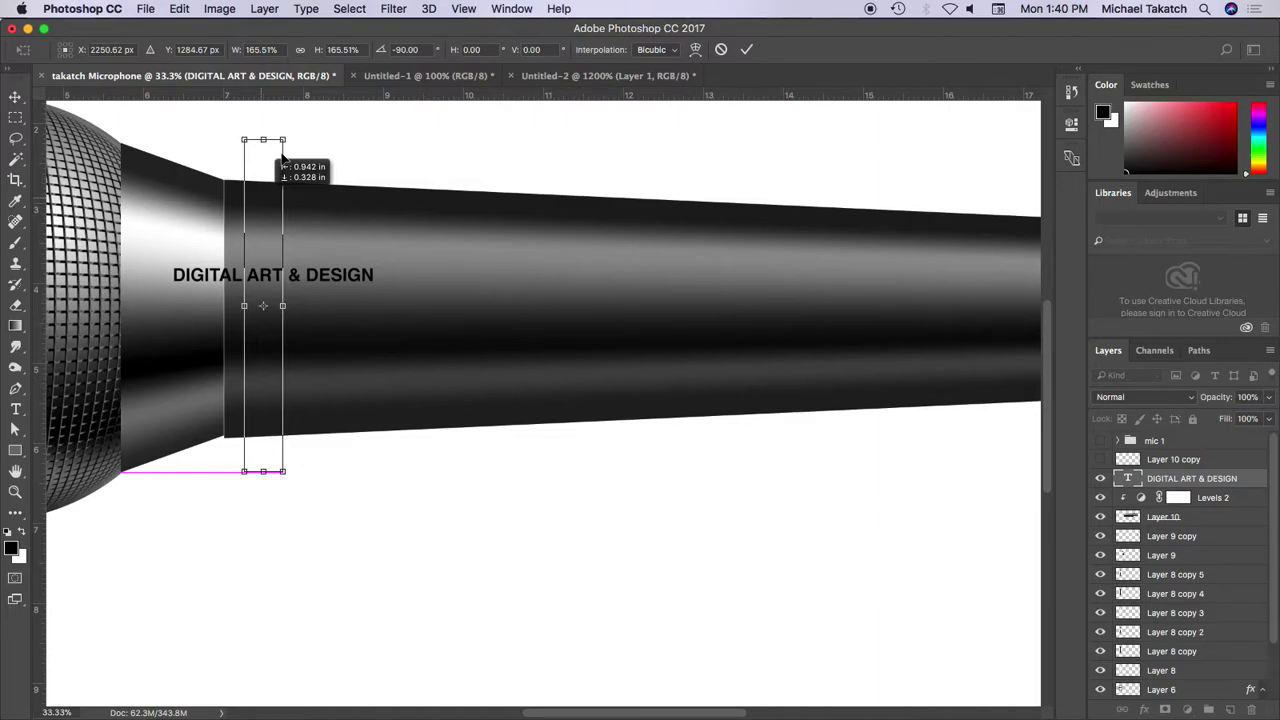
pyautogui.moveTo(283, 140); pyautogui.dragTo(279, 208)
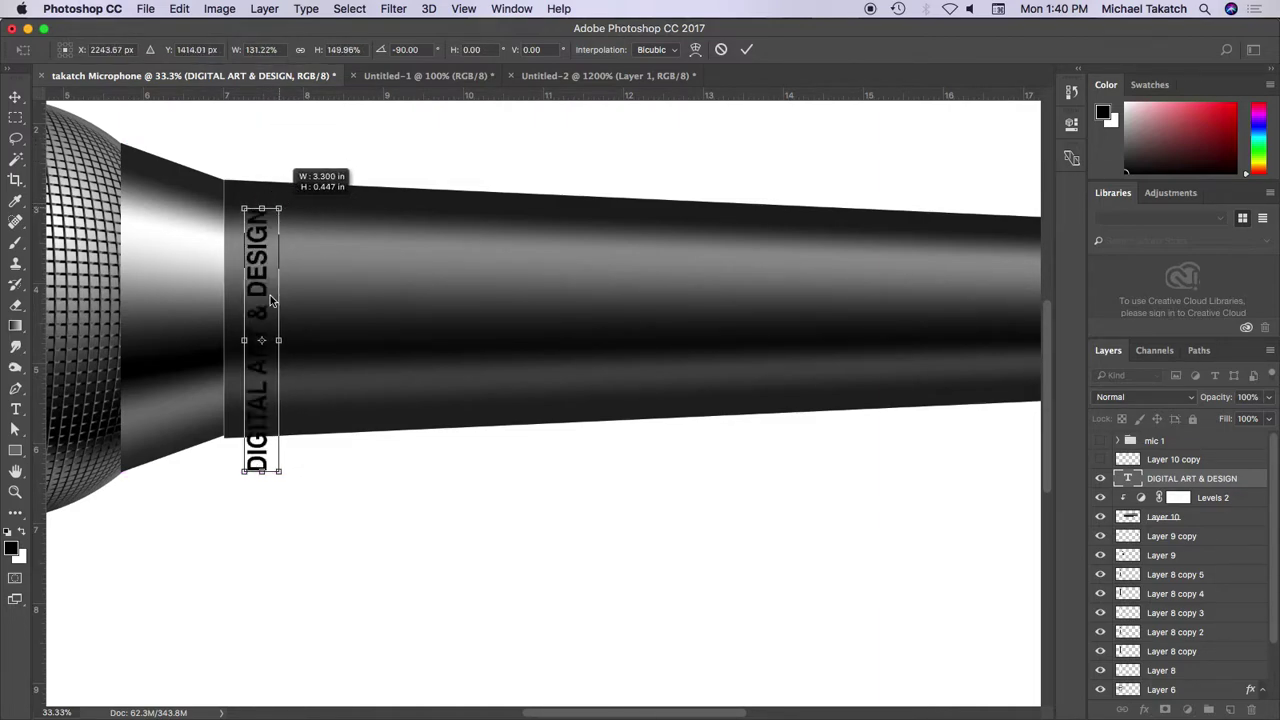
pyautogui.moveTo(270, 300); pyautogui.dragTo(287, 374)
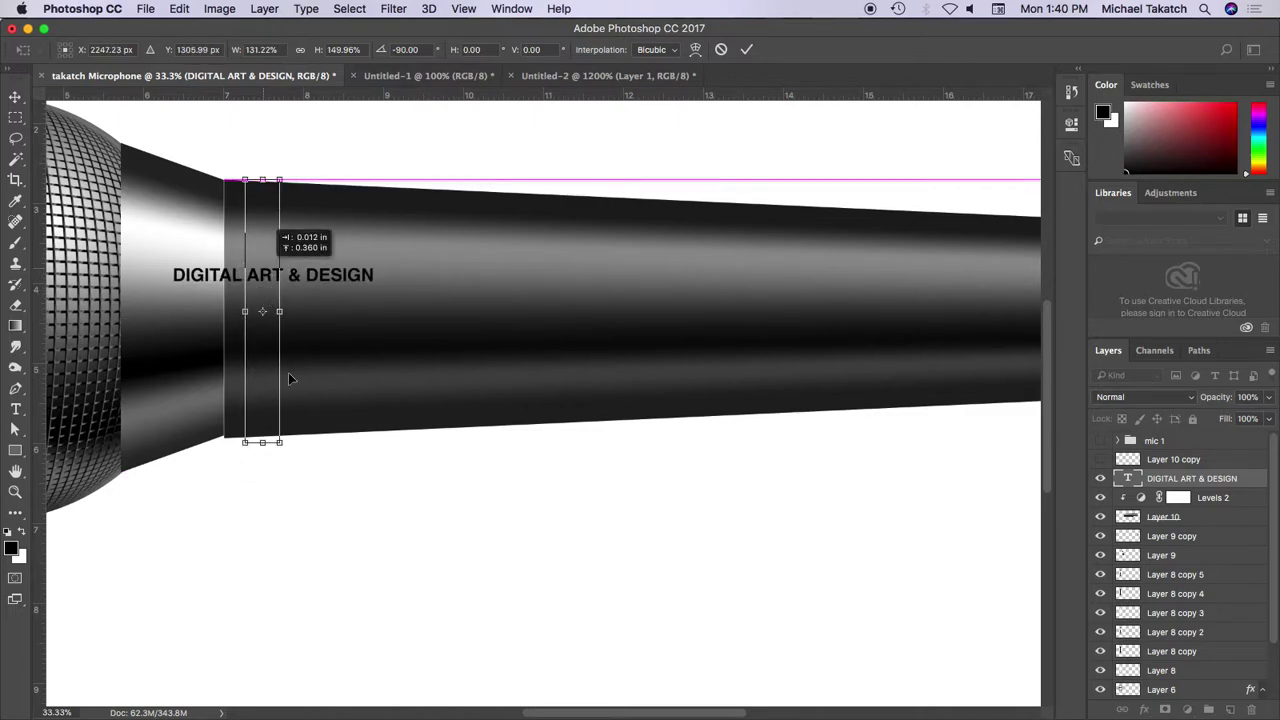
pyautogui.moveTo(262, 442); pyautogui.dragTo(264, 424)
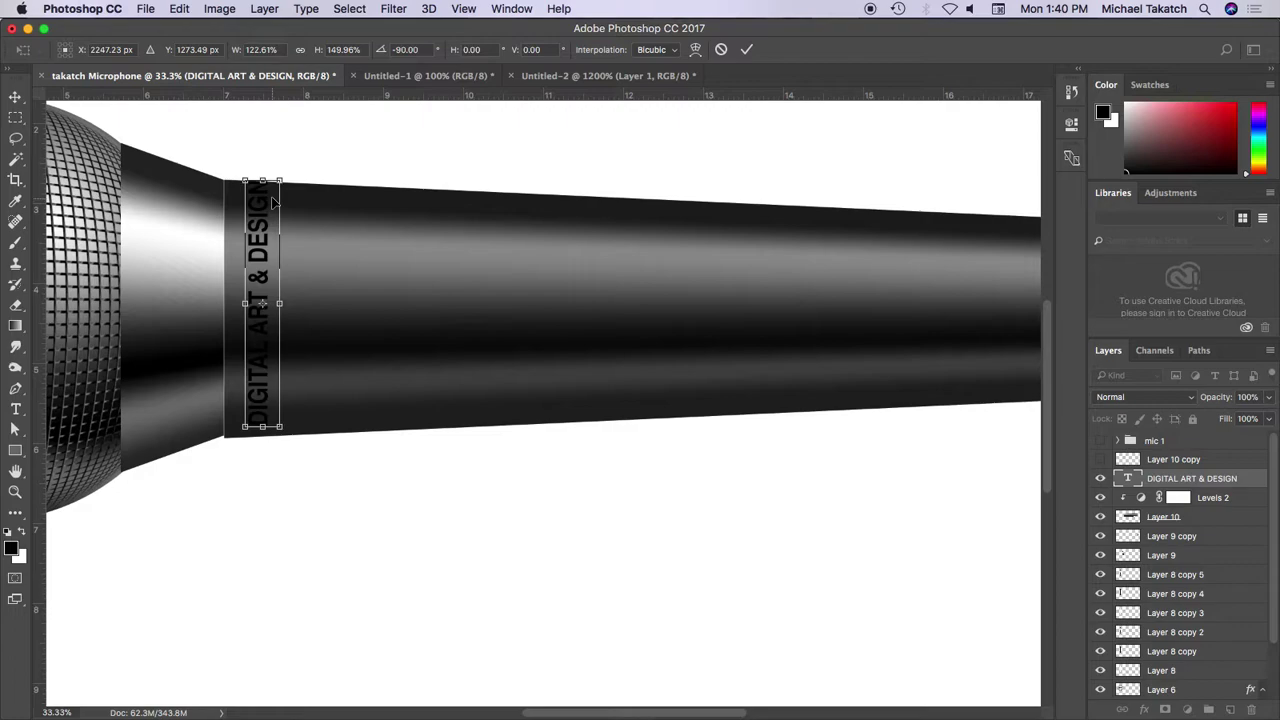
pyautogui.press('Down')
pyautogui.press('Down')
pyautogui.press('Down')
pyautogui.press('Down')
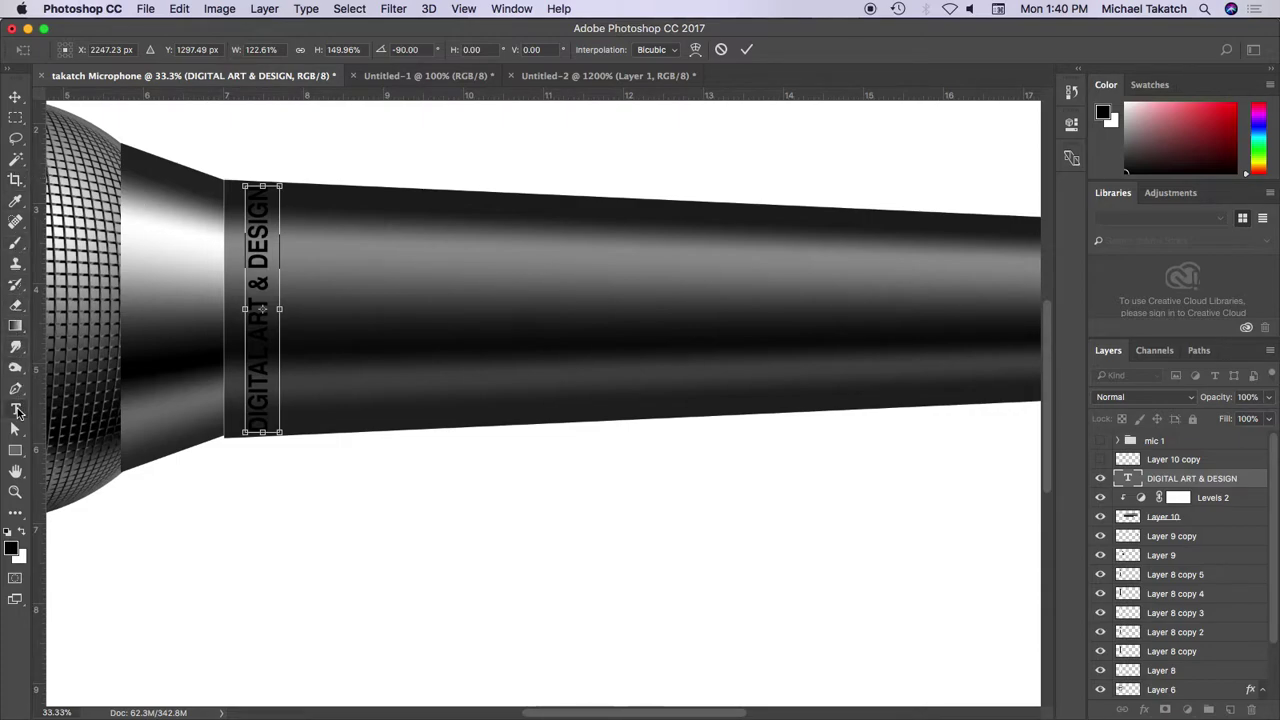
pyautogui.click(16, 411)
# Apply the label transform and set the text colour to near-white
pyautogui.click(780, 262)
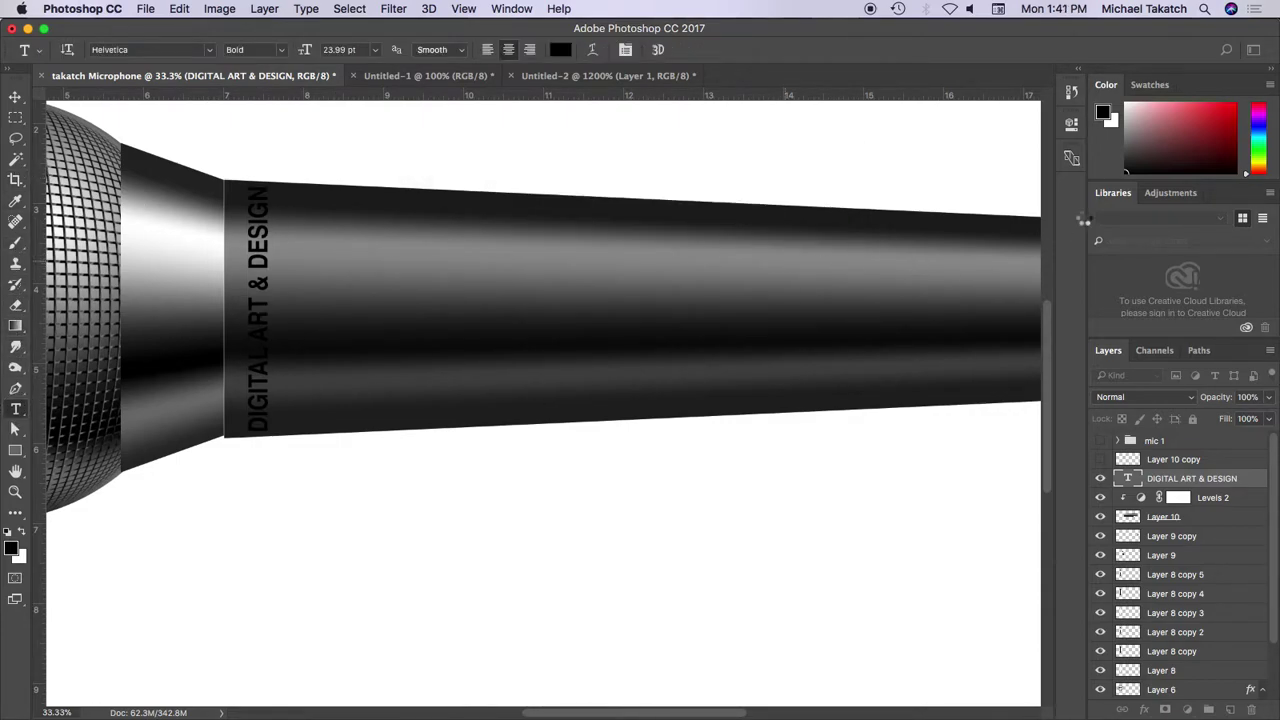
pyautogui.click(1131, 108)
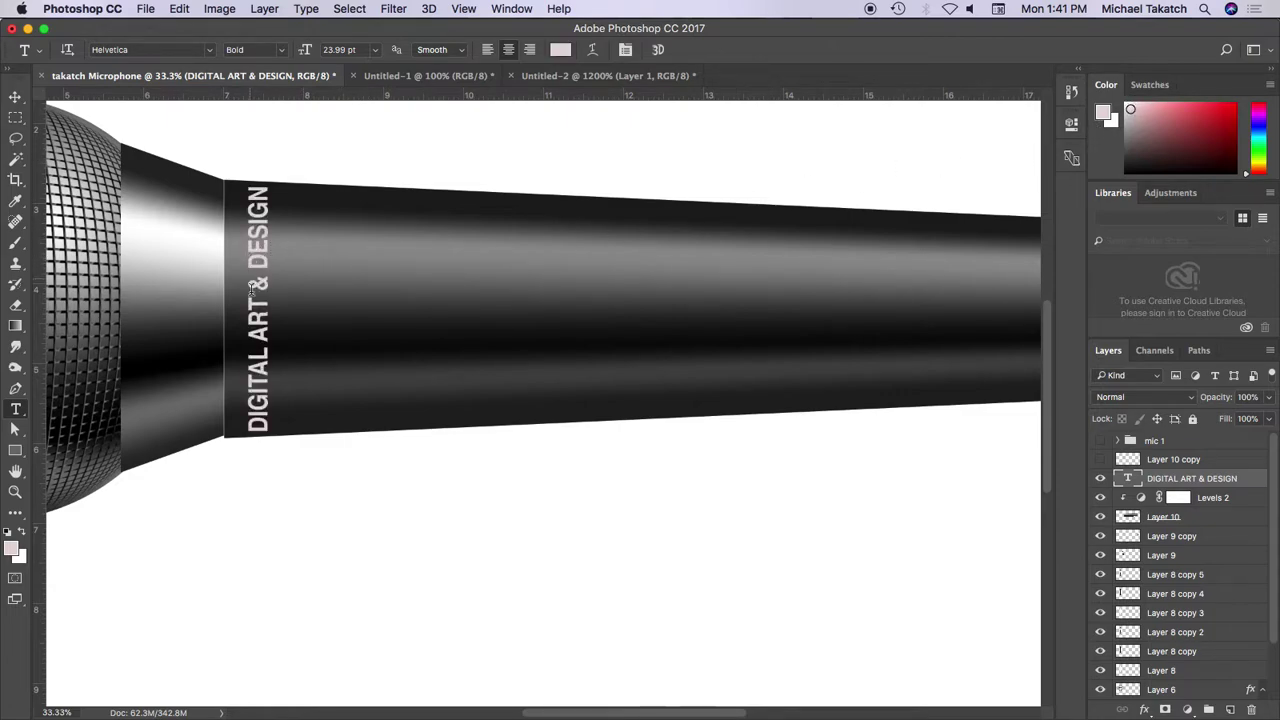
pyautogui.click(259, 333)
pyautogui.click(261, 333)
# Colour the word ART blue and commit the text edit
pyautogui.doubleClick(261, 333)
pyautogui.doubleClick(261, 333)
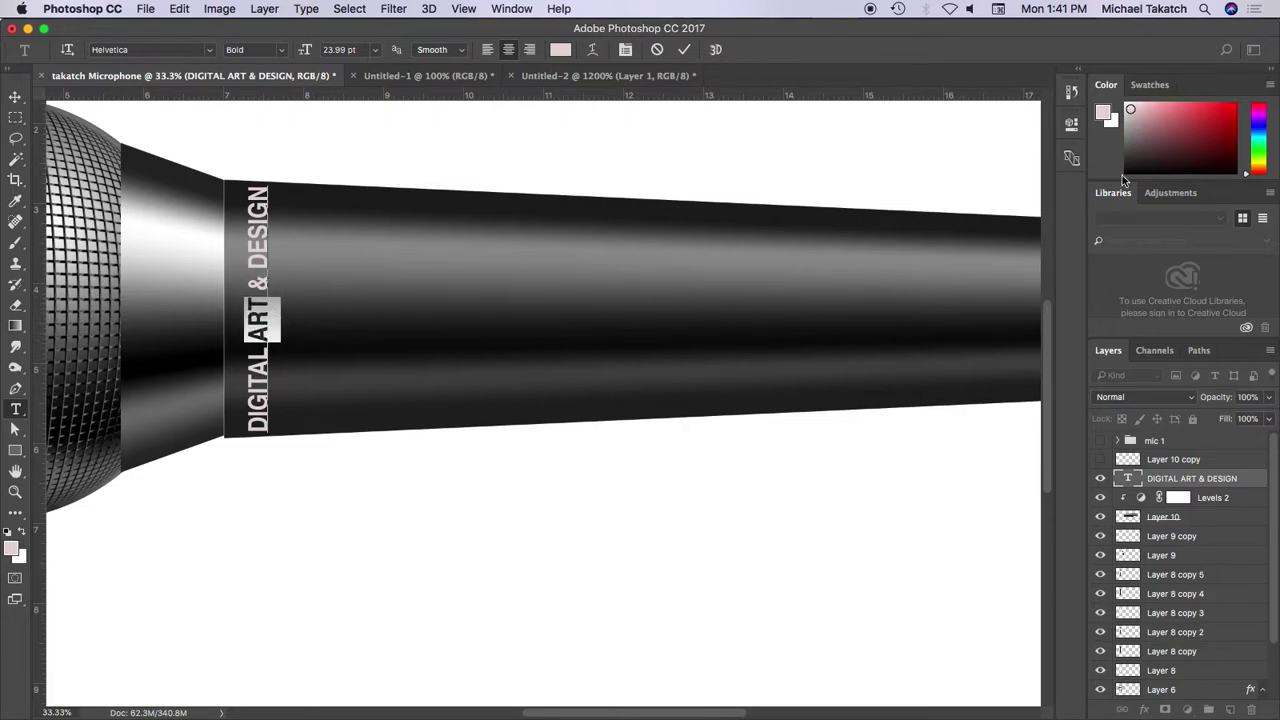
pyautogui.click(1259, 128)
pyautogui.click(1218, 114)
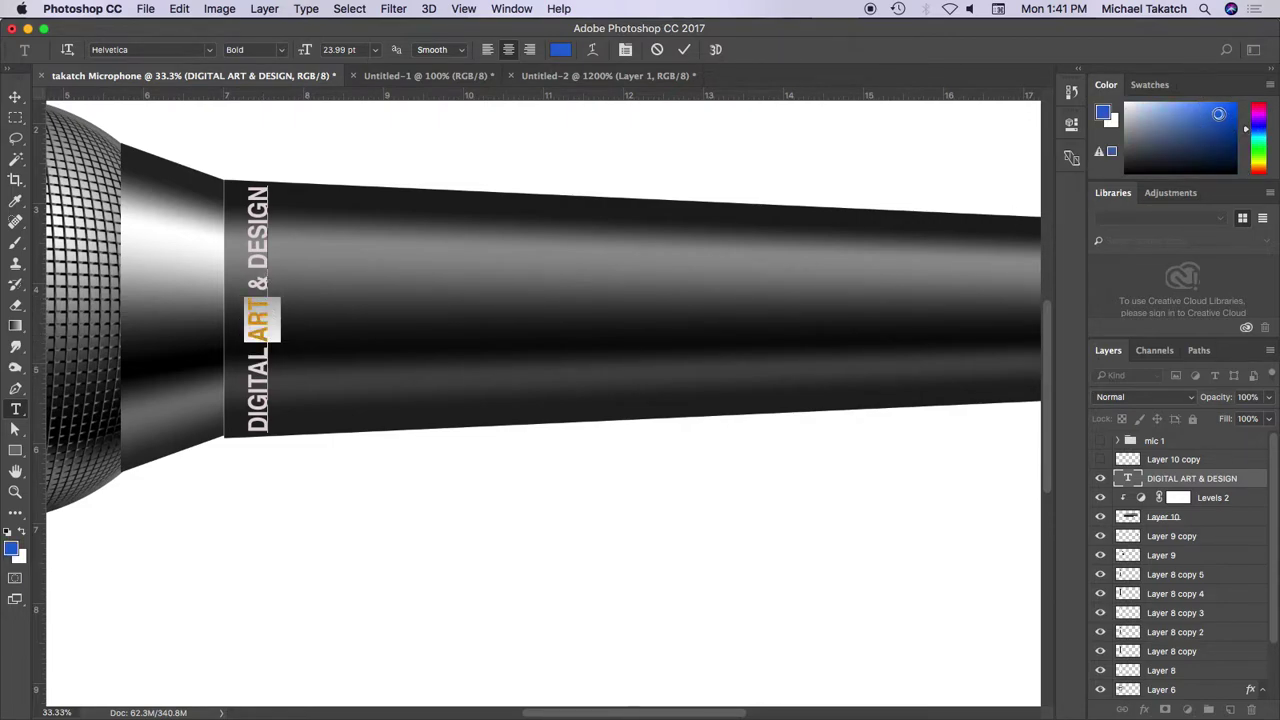
pyautogui.click(15, 97)
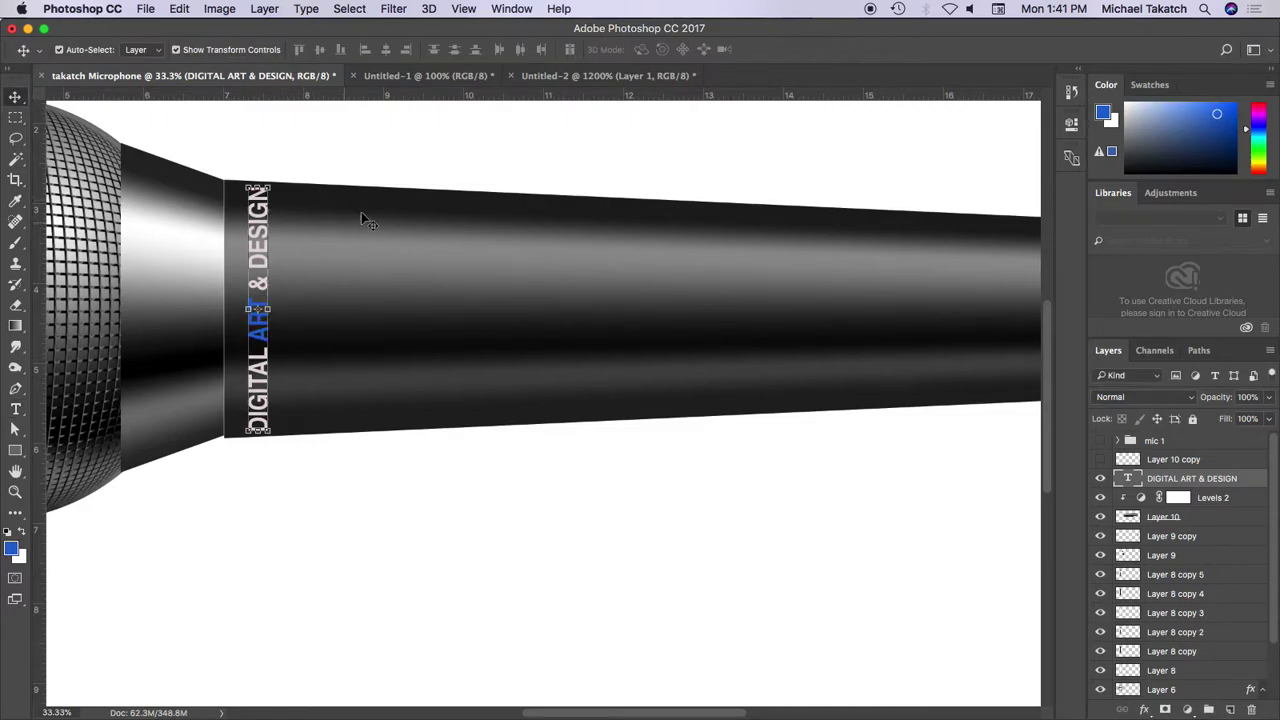
pyautogui.rightClick(1222, 481)
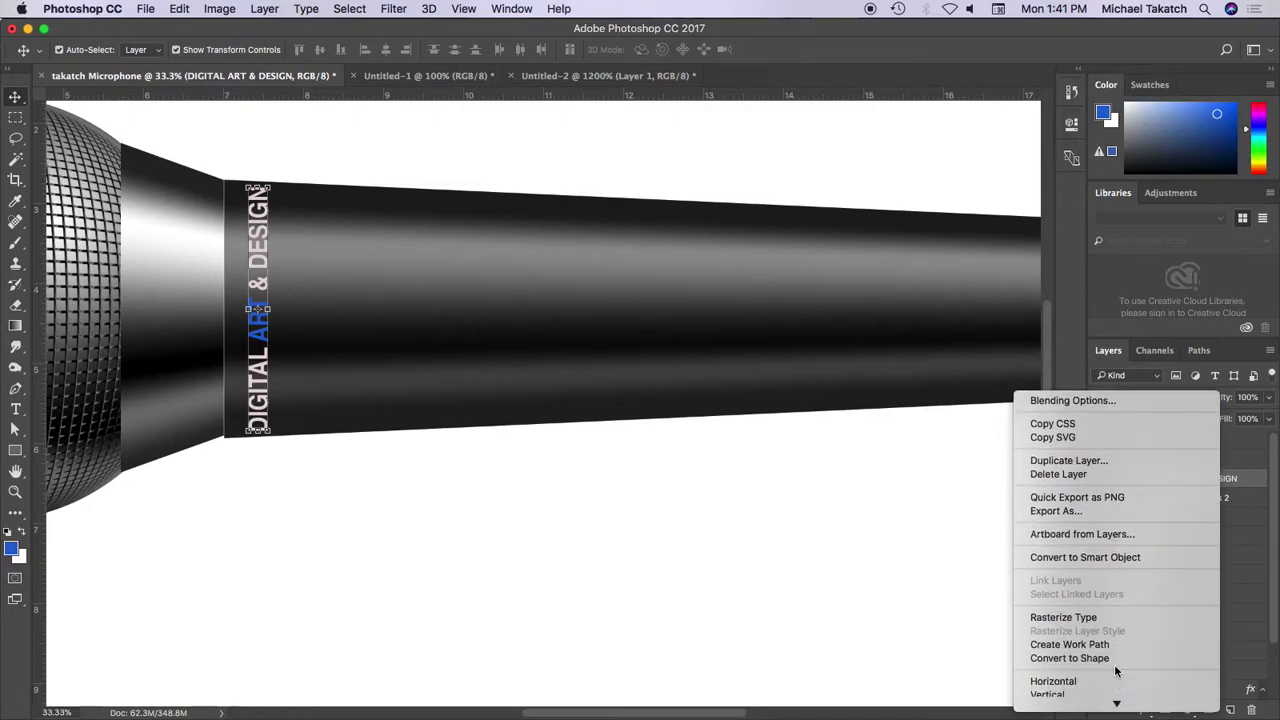
# Rasterize the DIGITAL ART & DESIGN type layer and marquee a tight rectangle around the vertical logo
pyautogui.click(1096, 614)
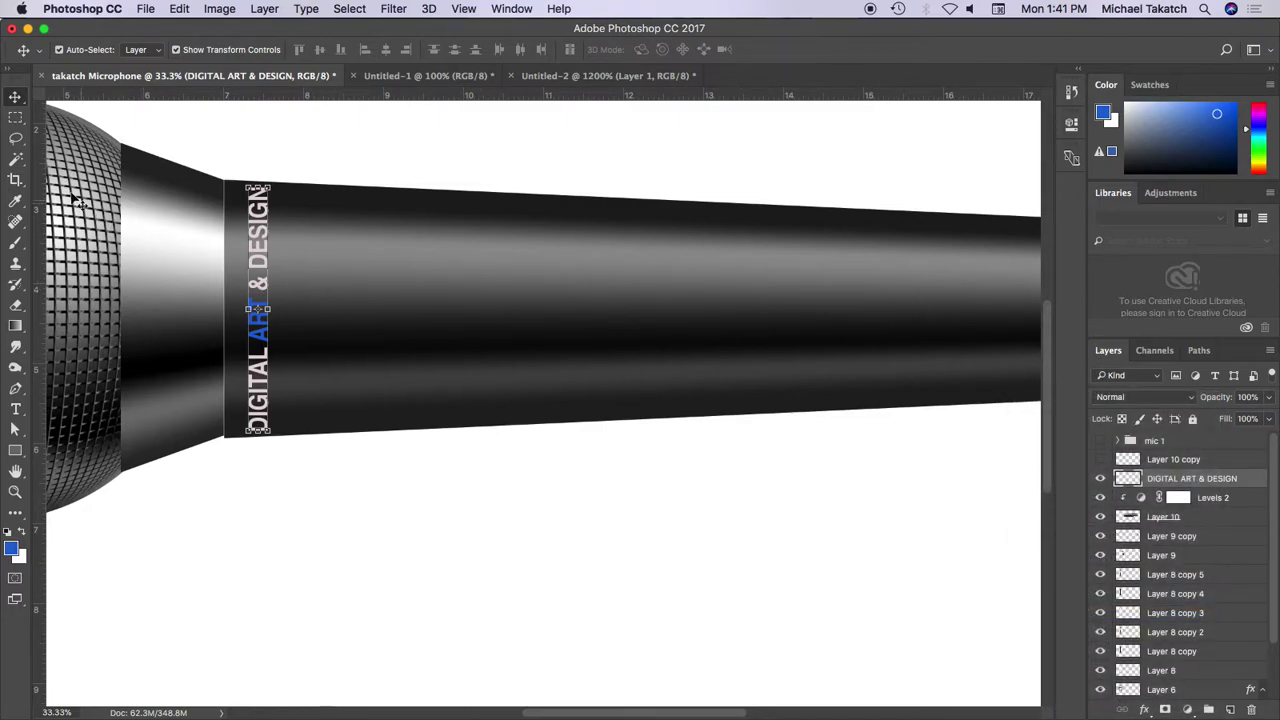
pyautogui.click(16, 118)
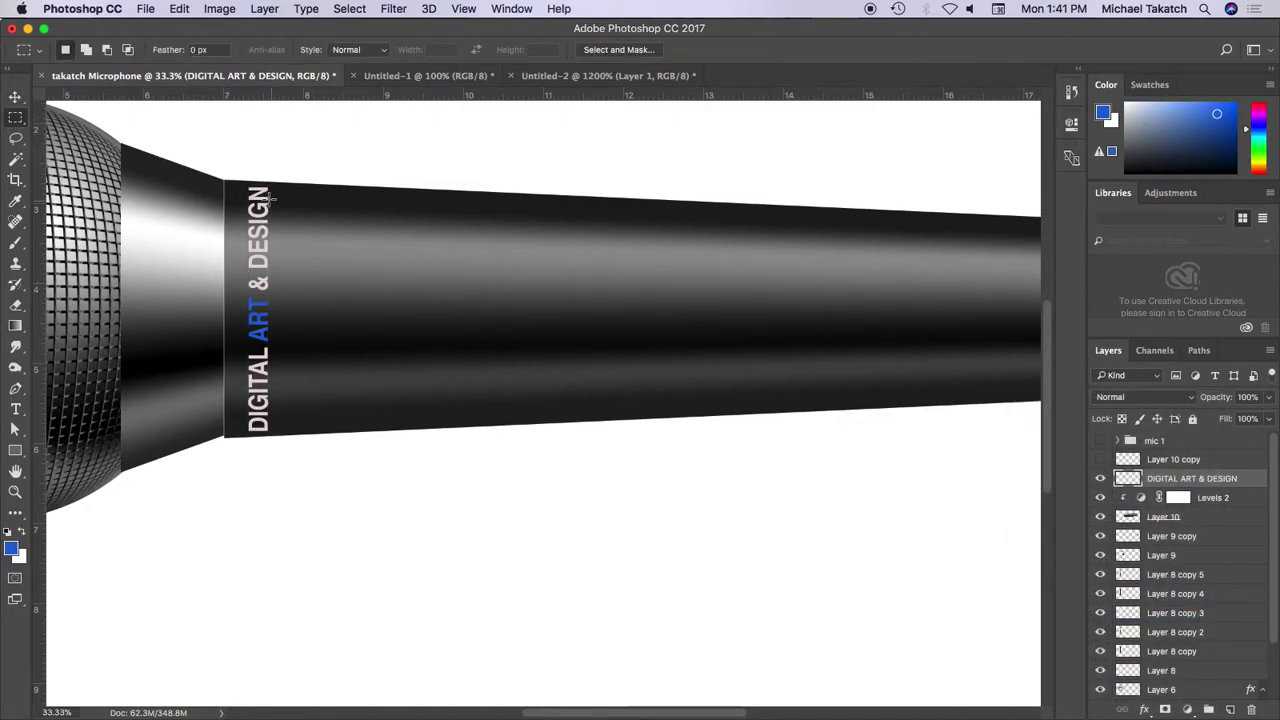
pyautogui.moveTo(238, 179); pyautogui.dragTo(286, 438)
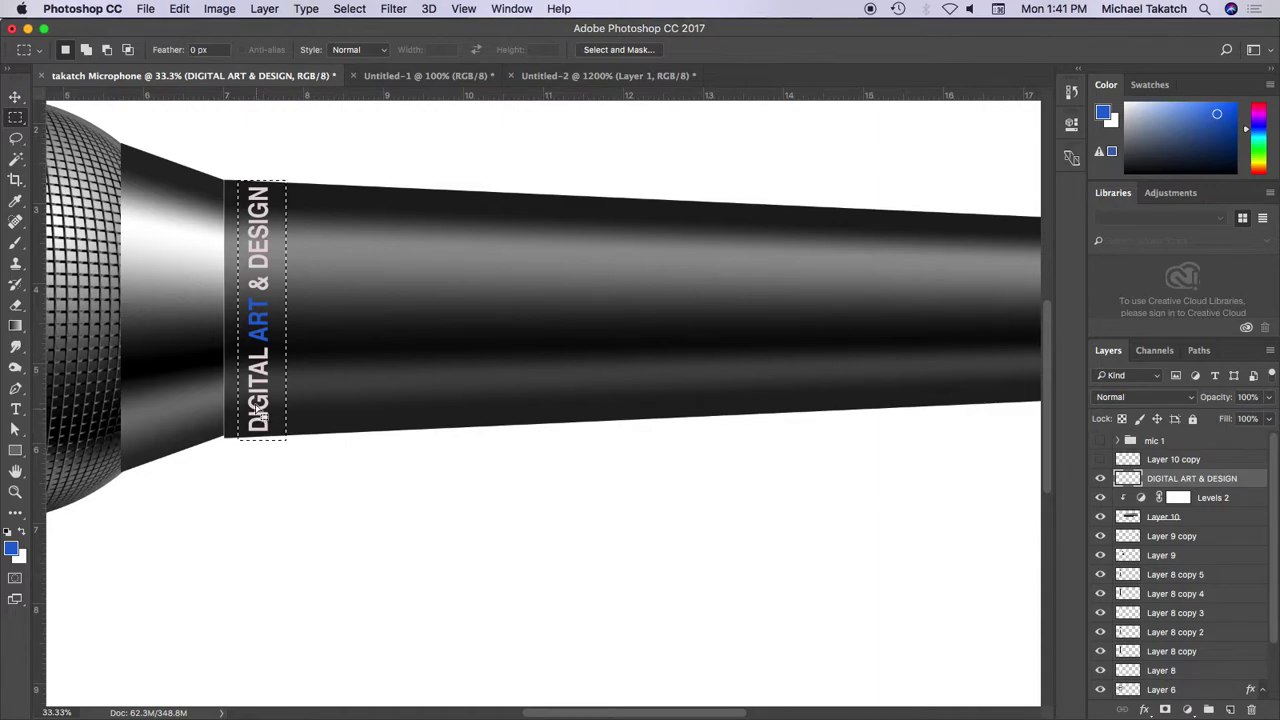
pyautogui.click(244, 185)
pyautogui.moveTo(240, 183); pyautogui.dragTo(278, 435)
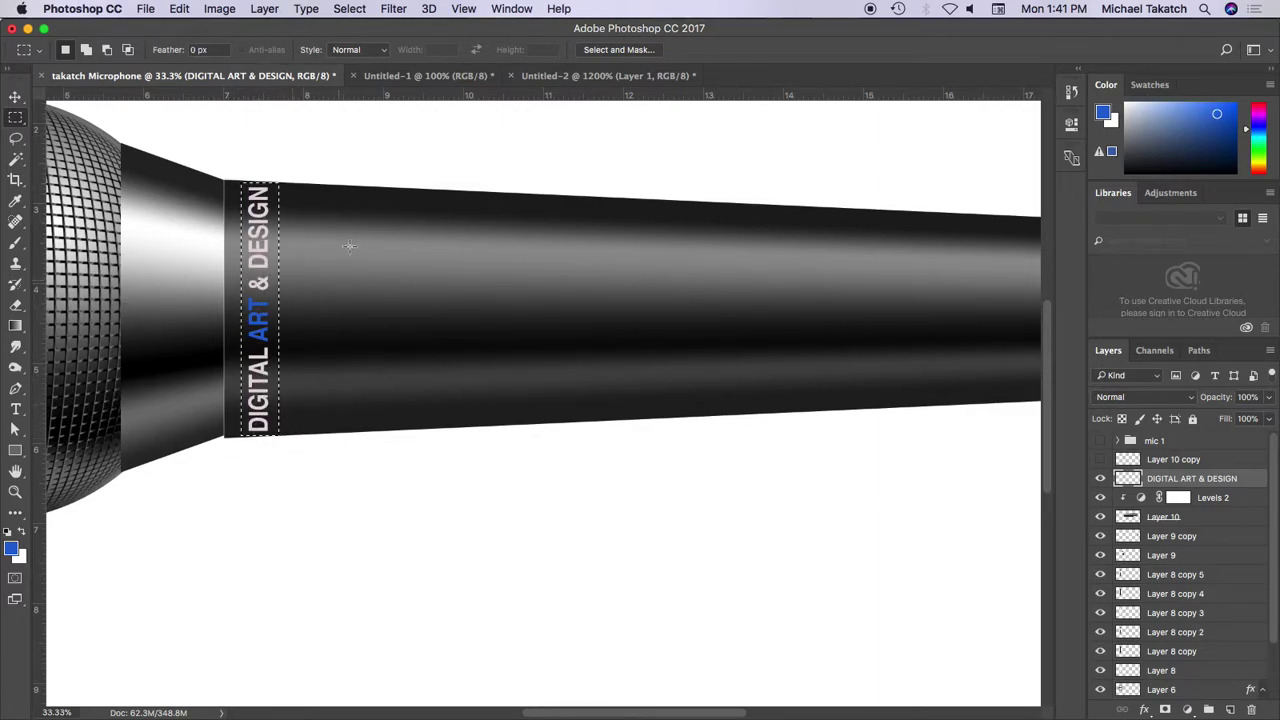
pyautogui.click(395, 10)
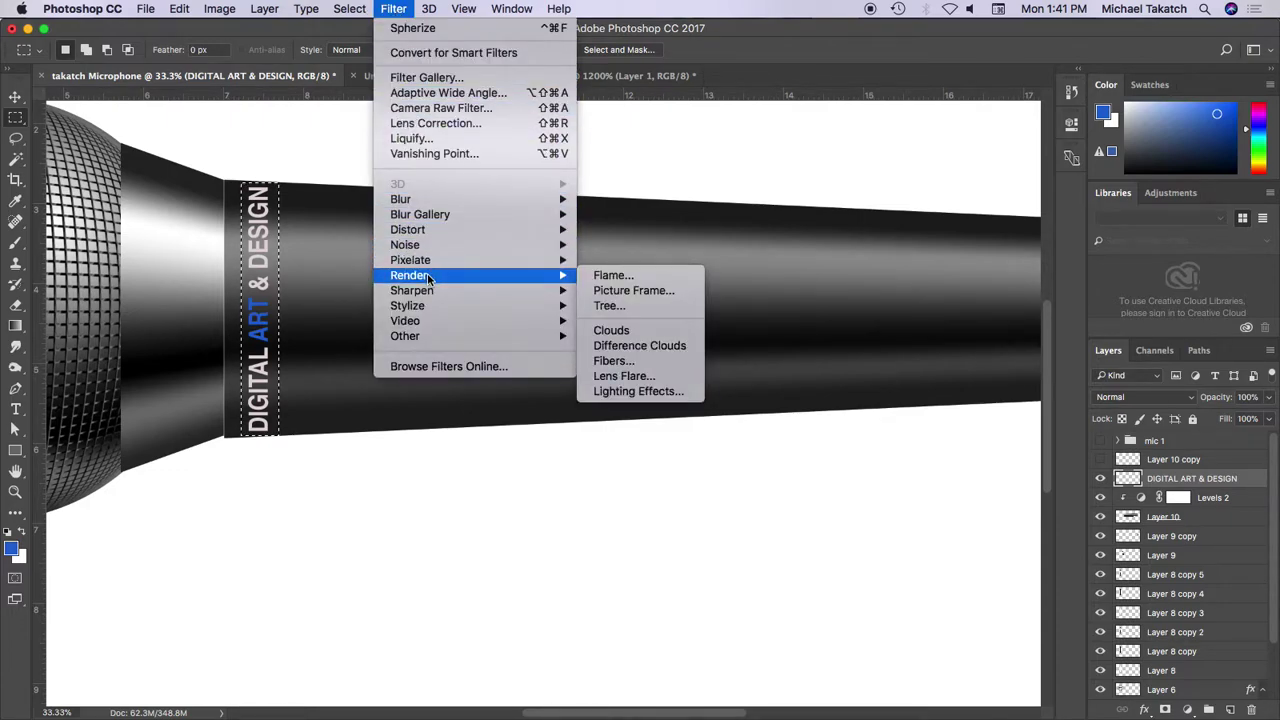
pyautogui.moveTo(407, 229)
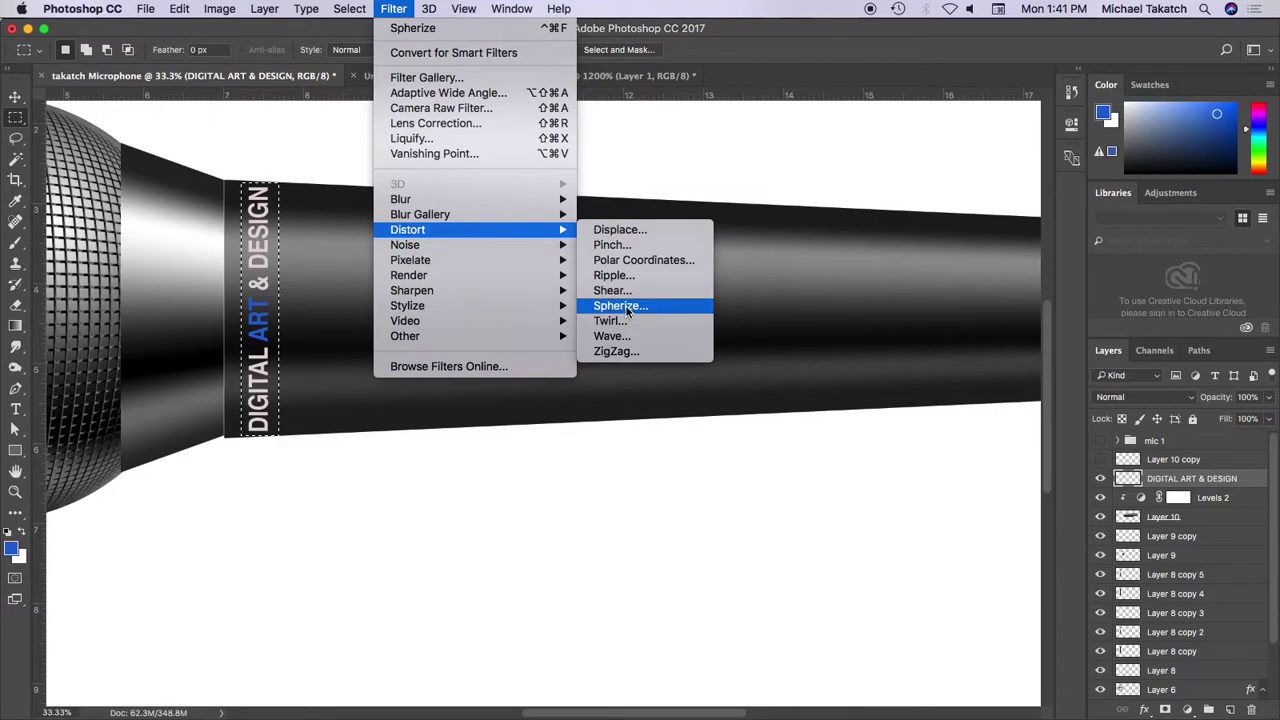
# Apply Spherize to the selected logo at Amount 100% with Vertical Only mode
pyautogui.click(622, 306)
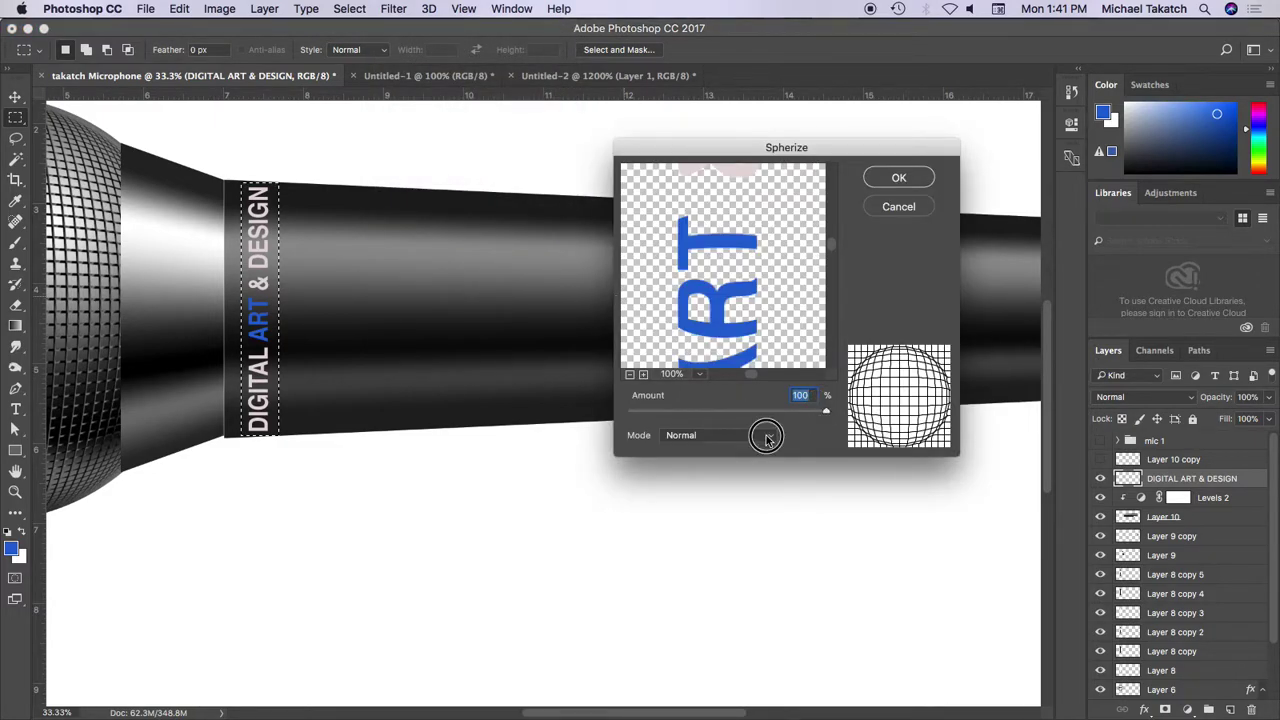
pyautogui.click(766, 438)
pyautogui.click(736, 452)
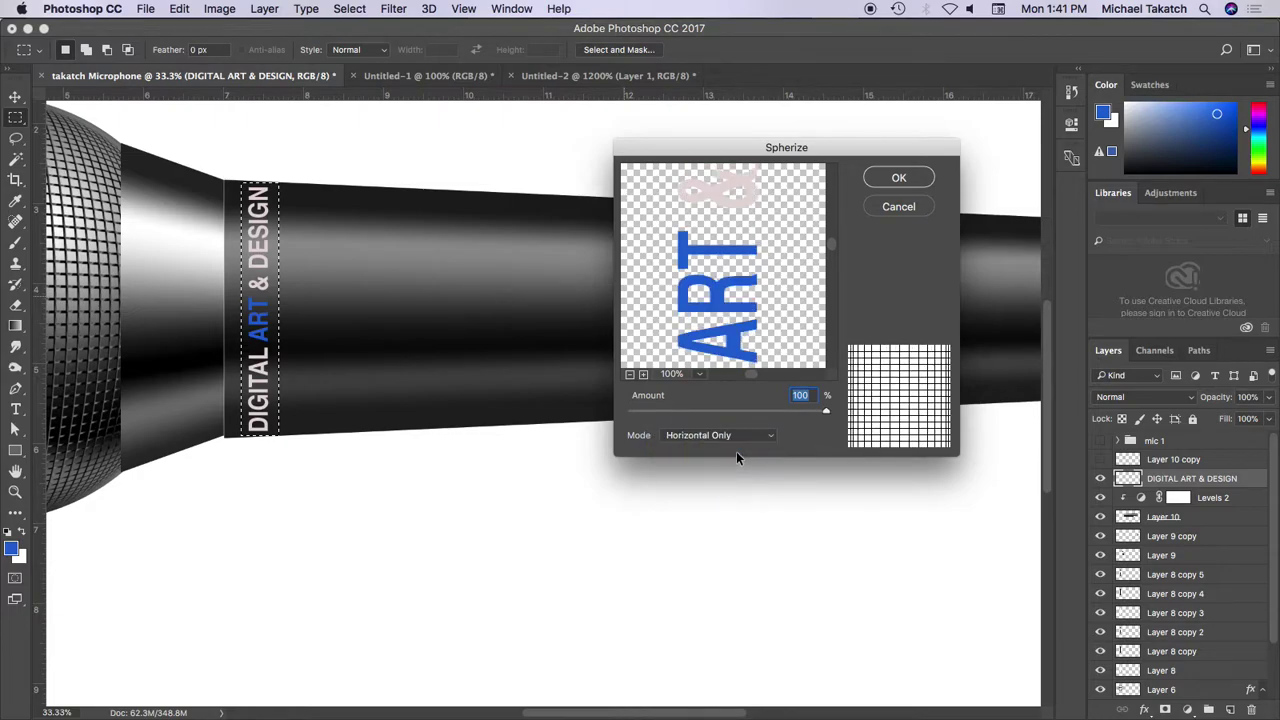
pyautogui.click(766, 441)
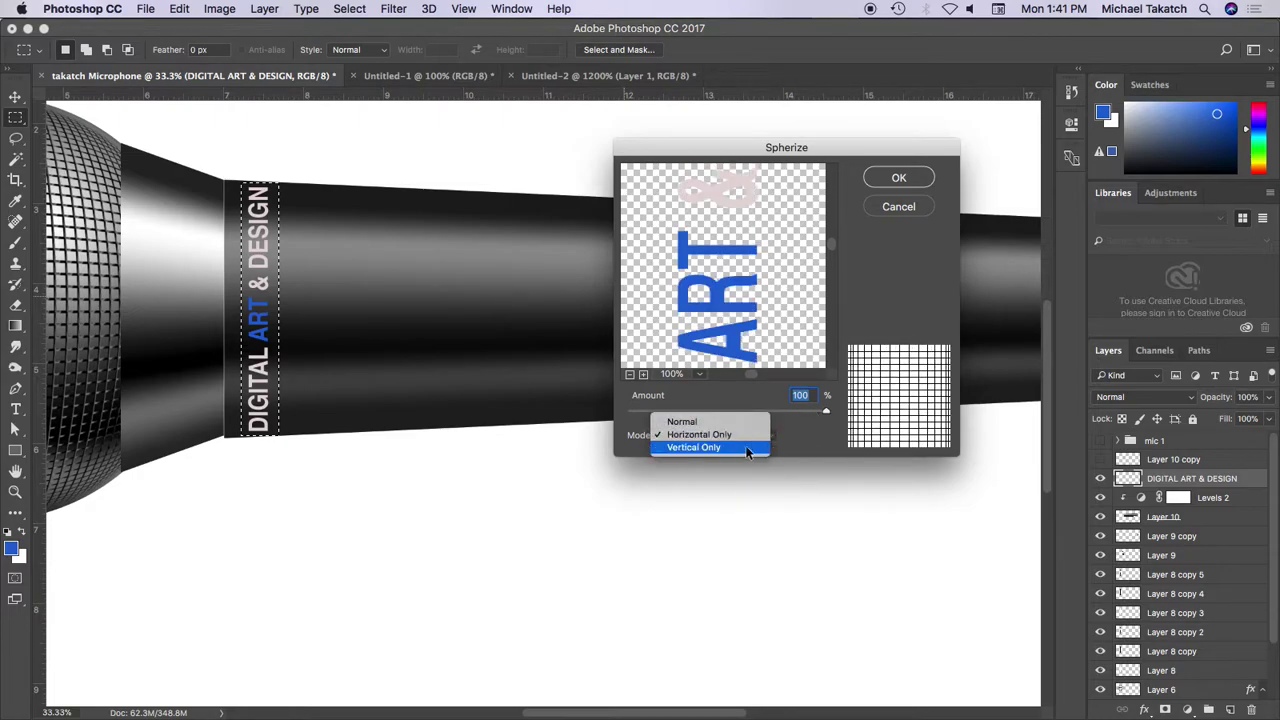
pyautogui.click(742, 447)
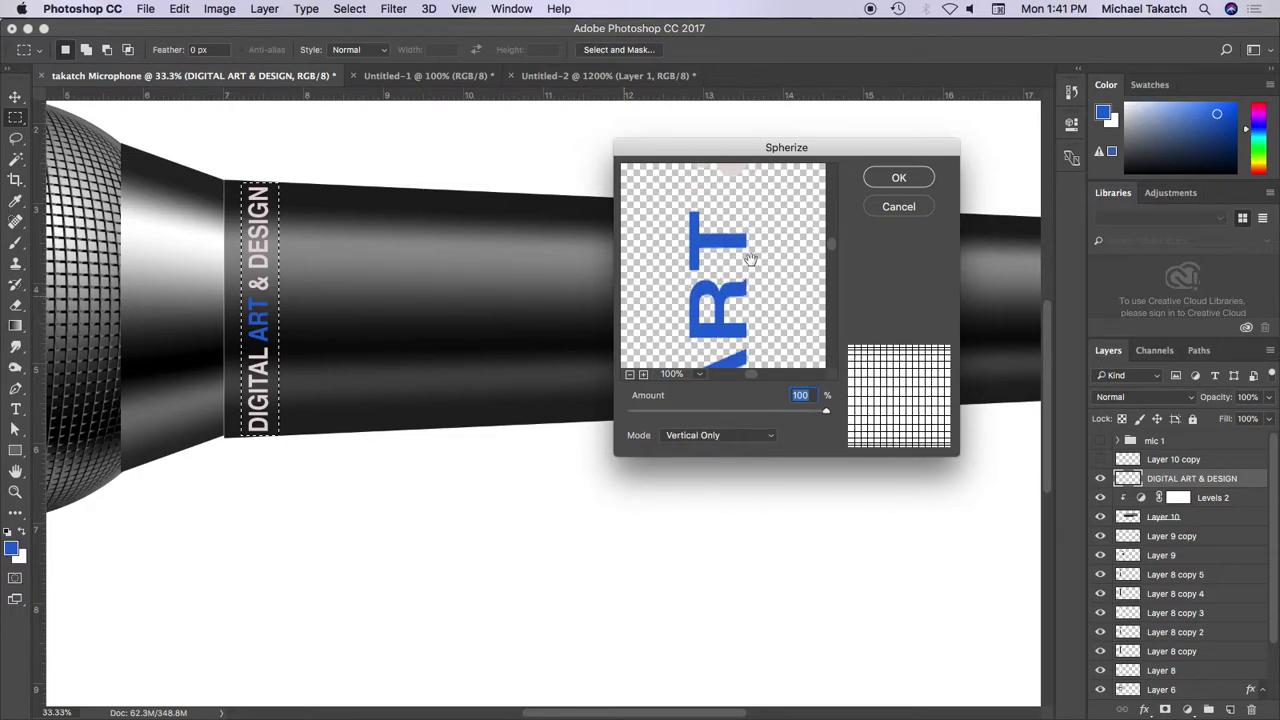
pyautogui.moveTo(750, 259); pyautogui.dragTo(754, 252)
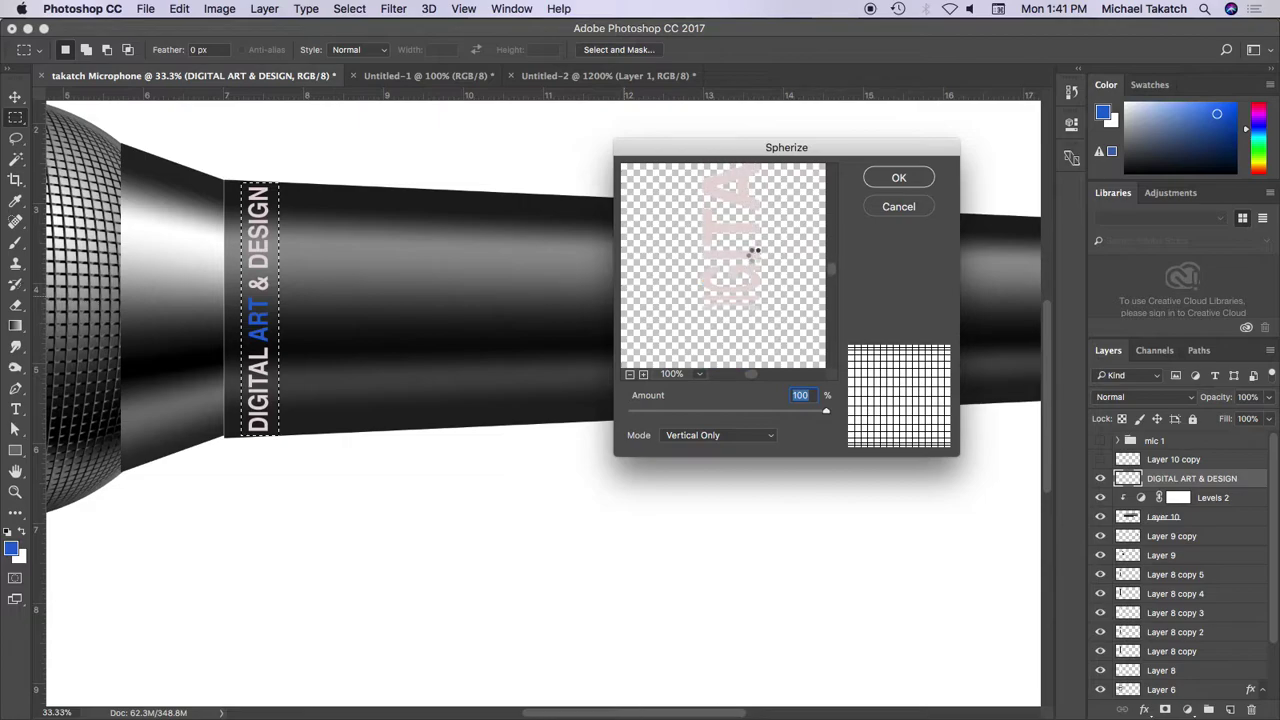
pyautogui.click(874, 183)
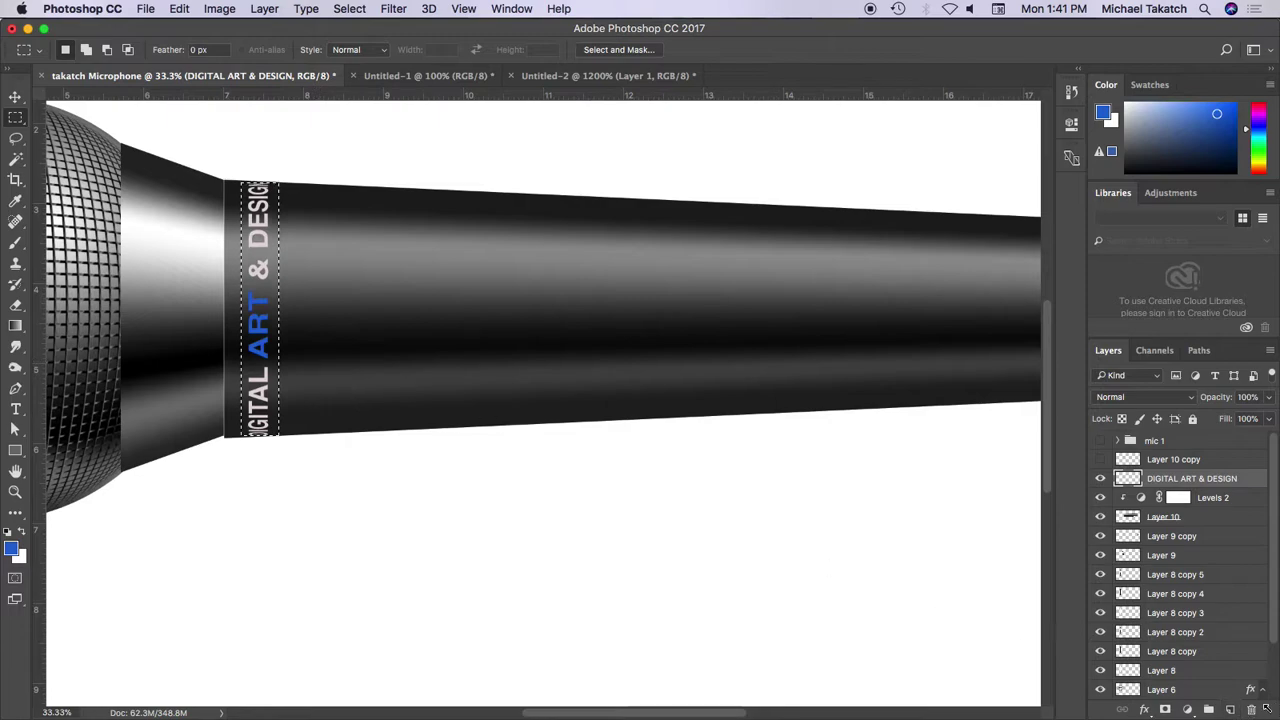
# Add a layer mask to the logo and set a black 200 px brush at 40% opacity
pyautogui.click(1187, 709)
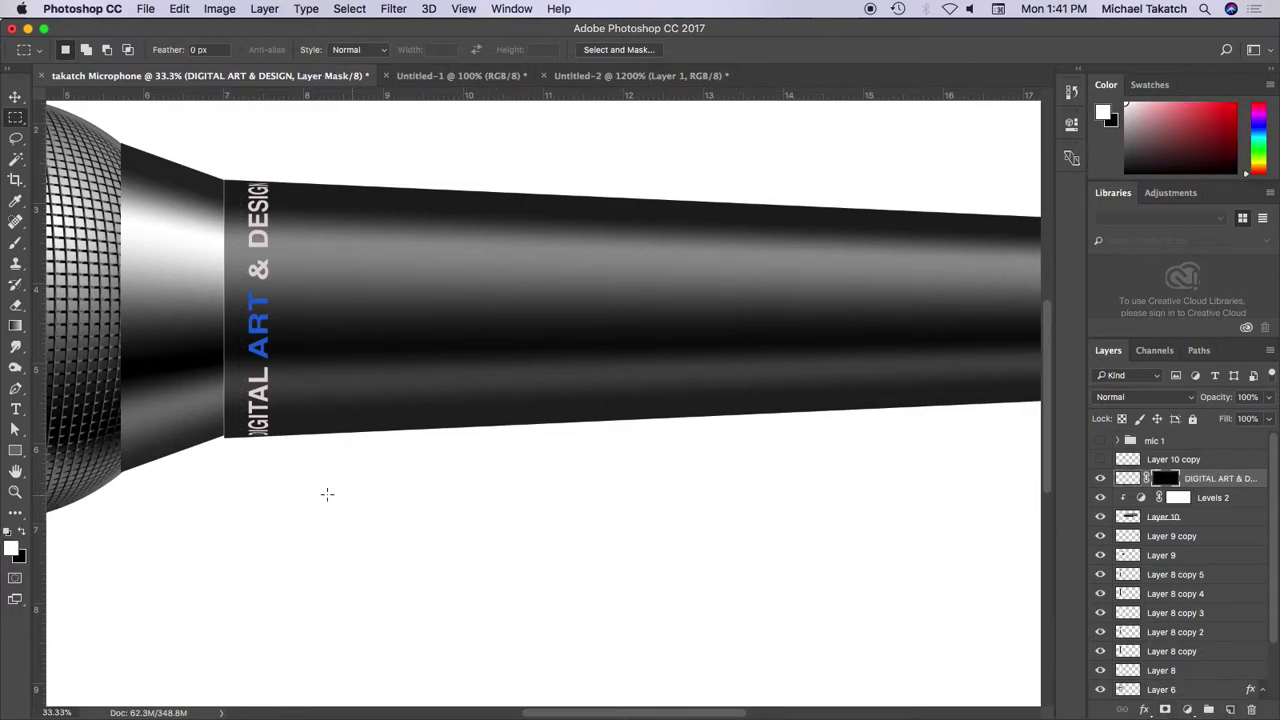
pyautogui.press('b')
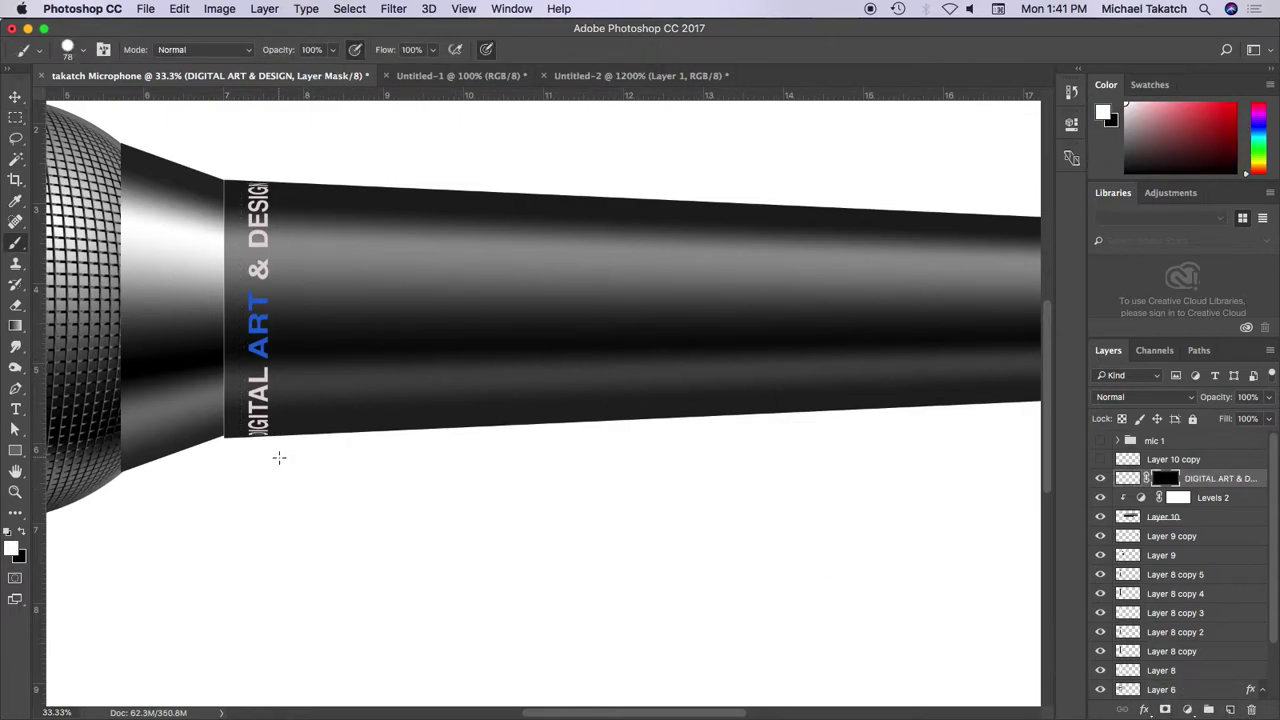
pyautogui.press('x')
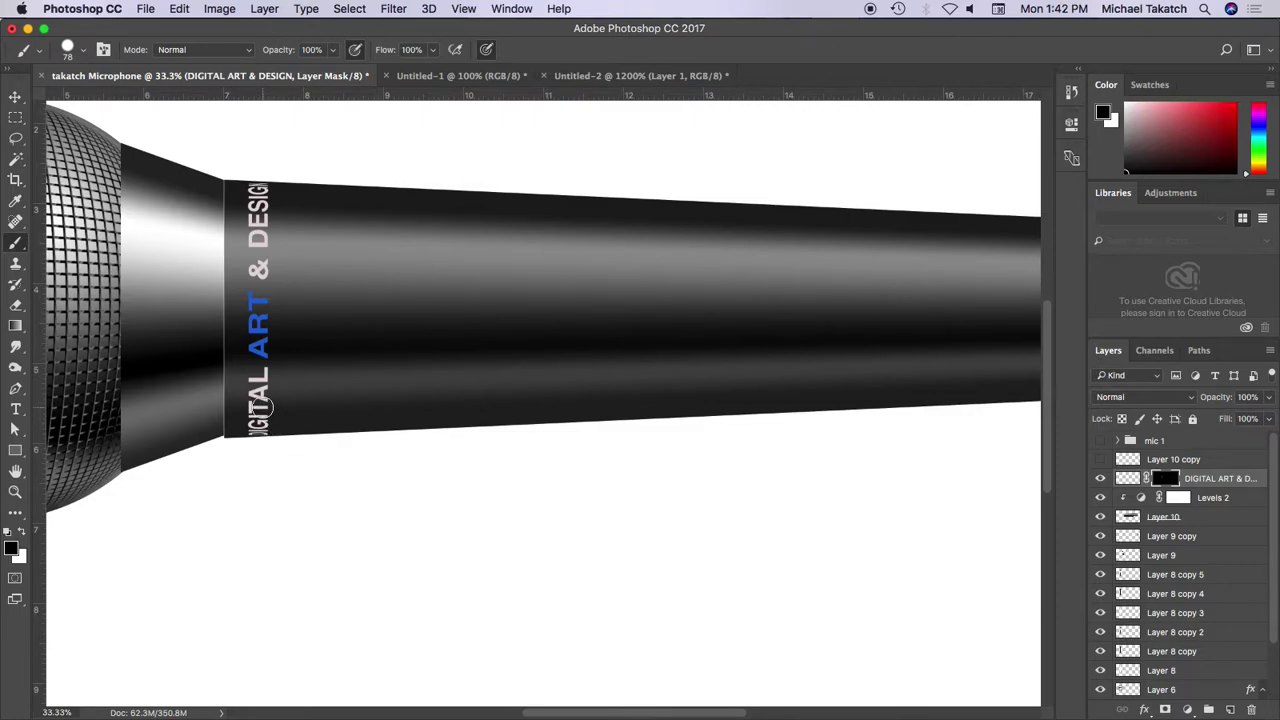
pyautogui.press(']')
pyautogui.press(']')
pyautogui.press(']')
pyautogui.click(333, 50)
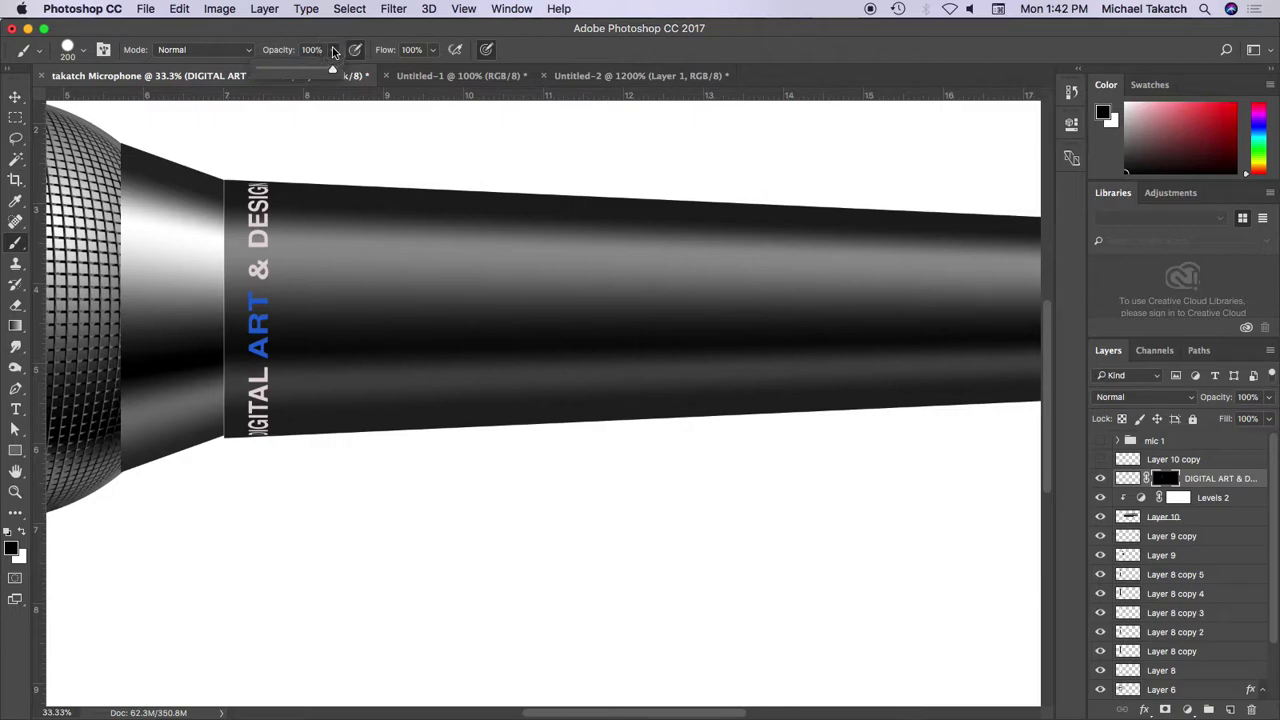
pyautogui.click(284, 70)
# Paint soft round strokes on the mask to fade the blue ART lettering
pyautogui.moveTo(265, 325)
pyautogui.mouseDown()
pyautogui.moveTo(300, 343)
pyautogui.moveTo(275, 335)
pyautogui.mouseUp()
pyautogui.hotkey('ctrl', 'z')
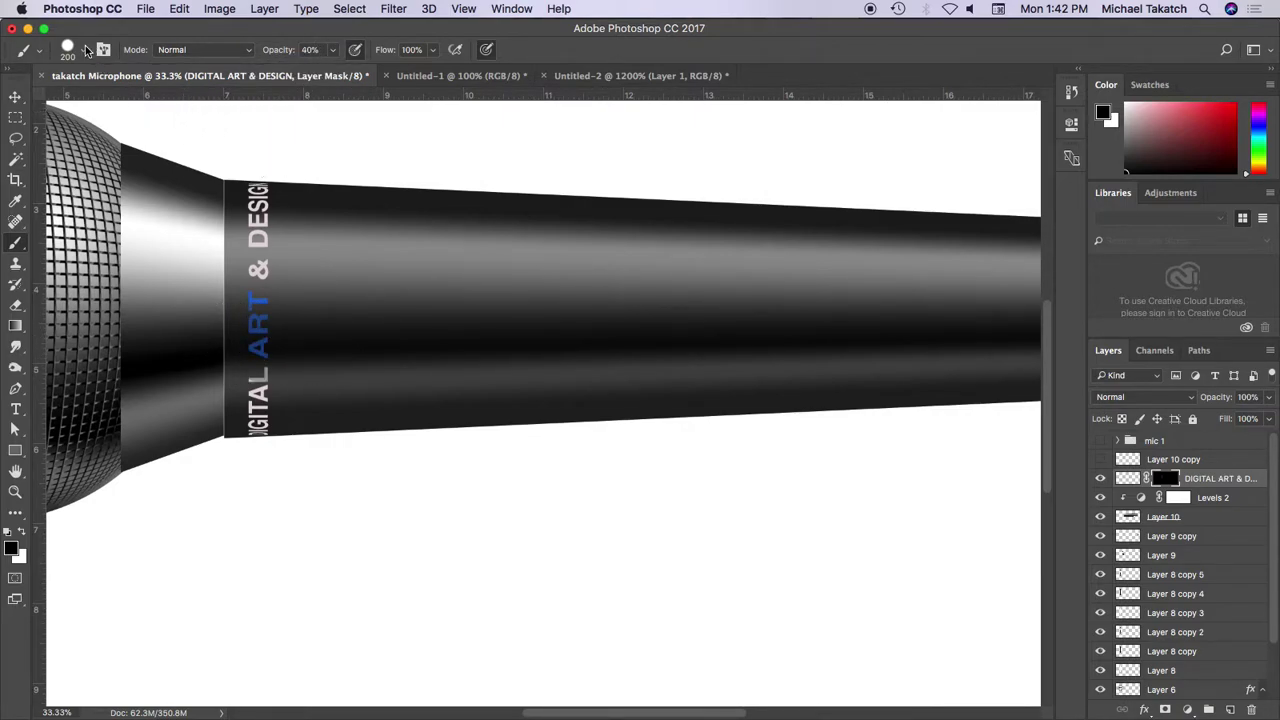
pyautogui.click(86, 50)
pyautogui.click(84, 203)
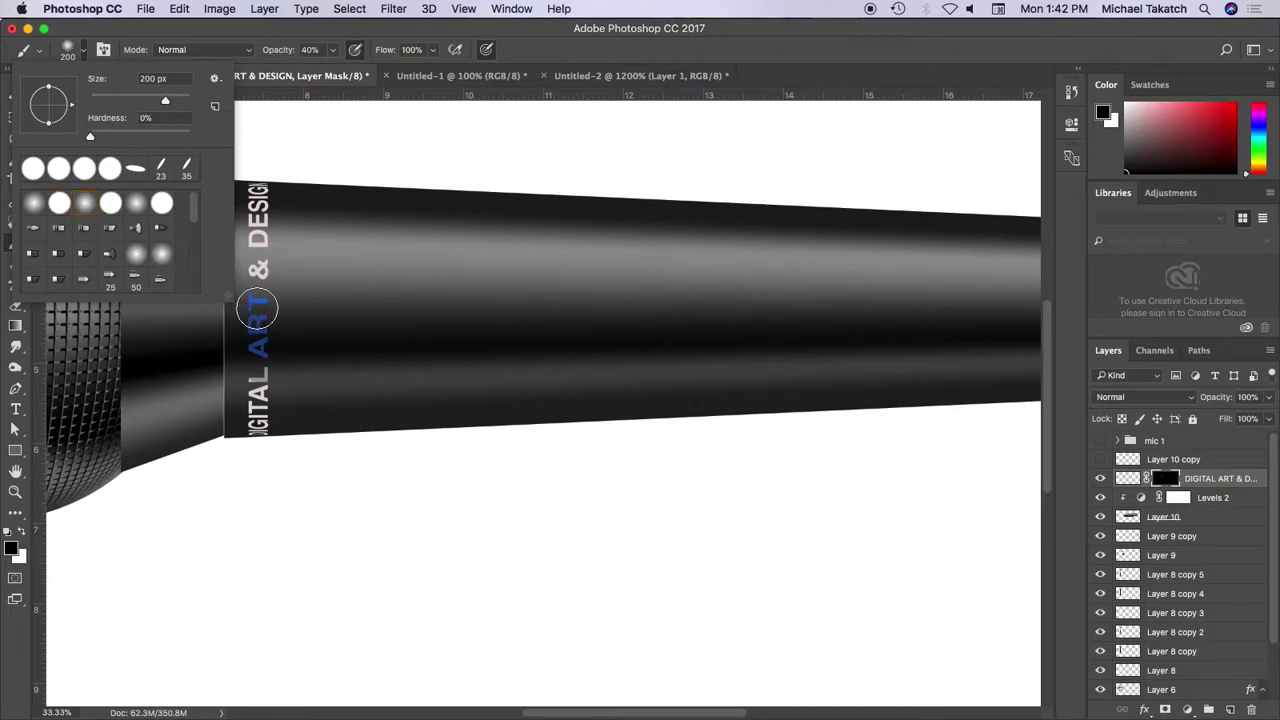
pyautogui.click(257, 310)
pyautogui.moveTo(266, 323)
pyautogui.mouseDown()
pyautogui.moveTo(286, 300)
pyautogui.moveTo(257, 337)
pyautogui.moveTo(285, 381)
pyautogui.mouseUp()
pyautogui.hotkey('ctrl', 'alt', 'z')
pyautogui.hotkey('ctrl', 'alt', 'z')
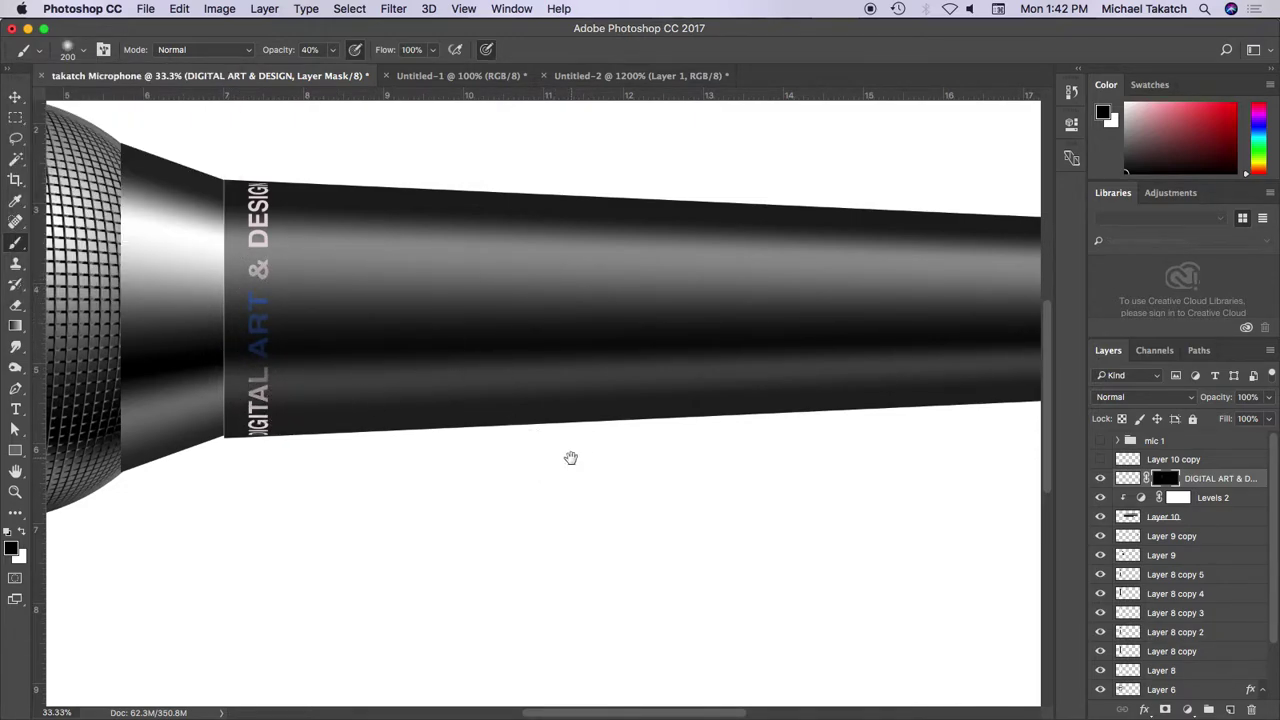
pyautogui.hotkey('ctrl', '-')
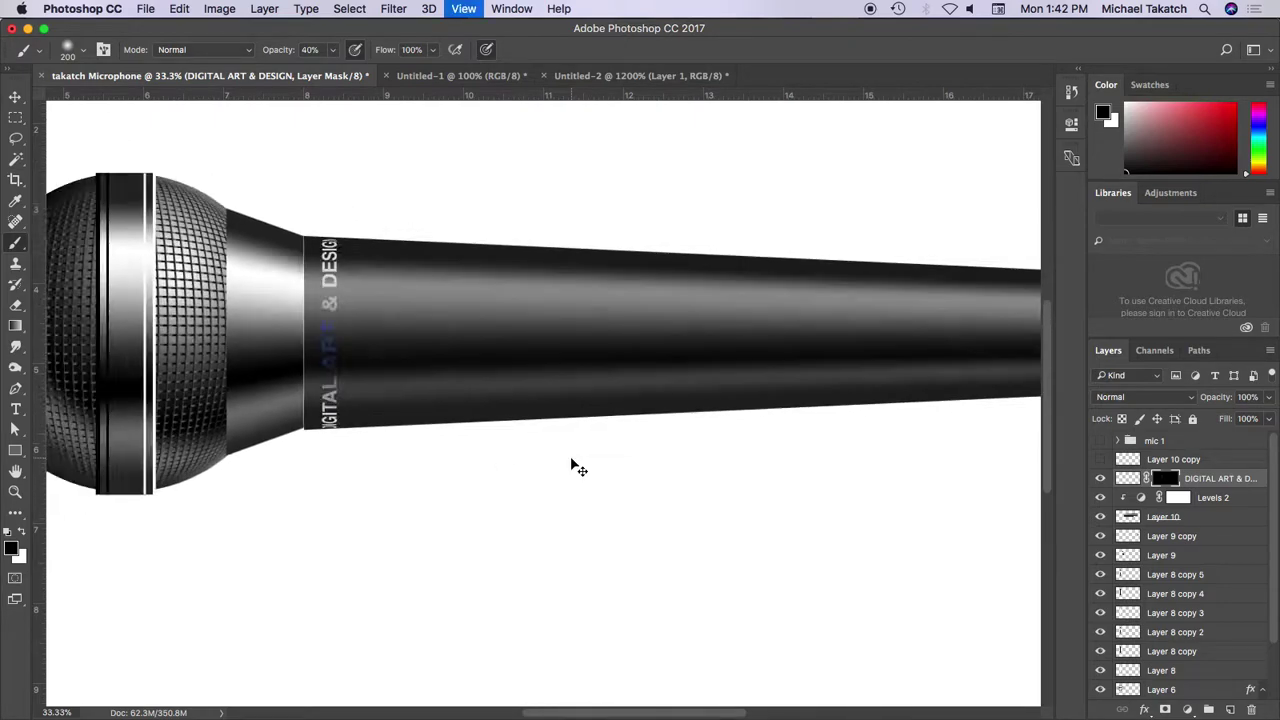
# Zoom out, hide panels and rulers, and show the microphone full screen on black
pyautogui.hotkey('ctrl', '-')
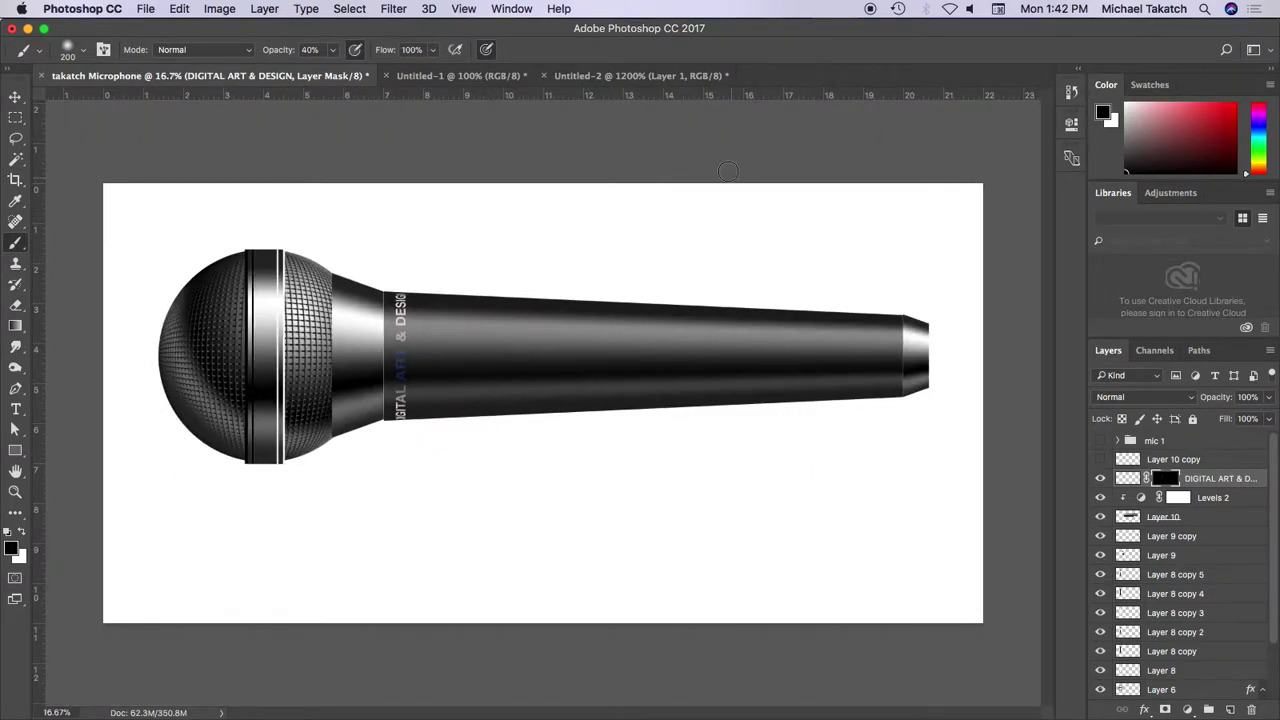
pyautogui.press('Tab')
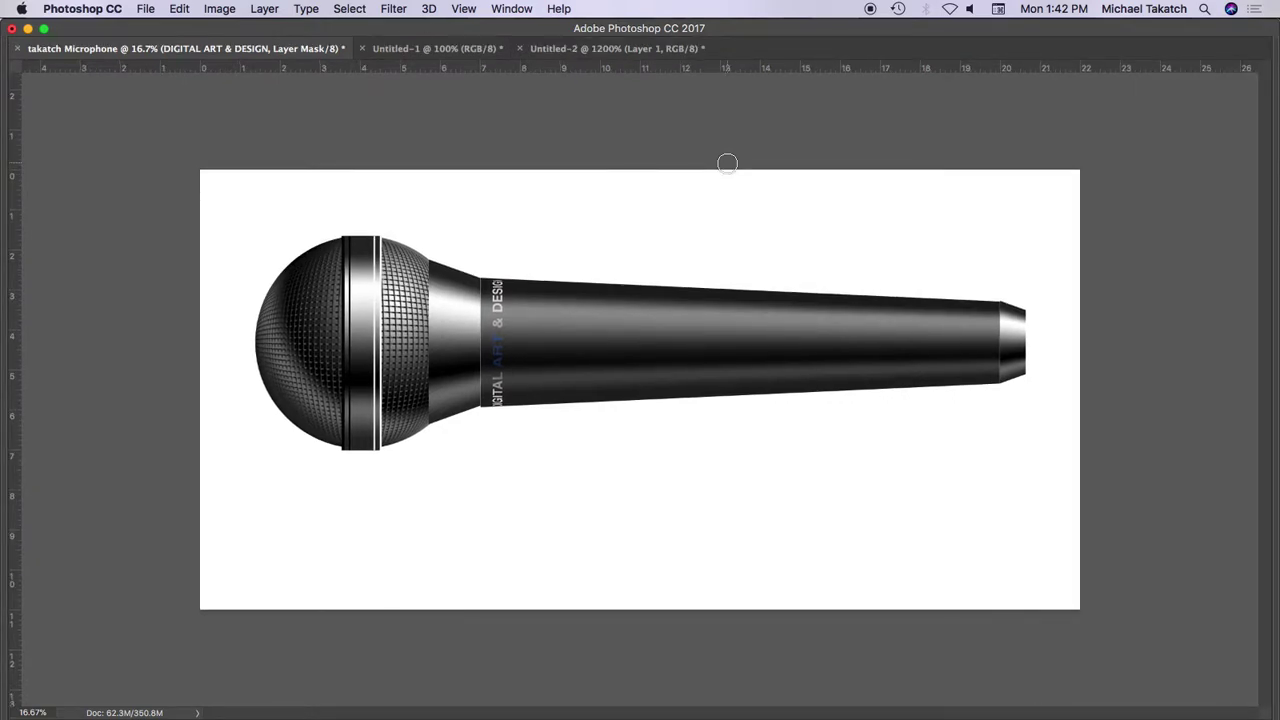
pyautogui.hotkey('ctrl', 'r')
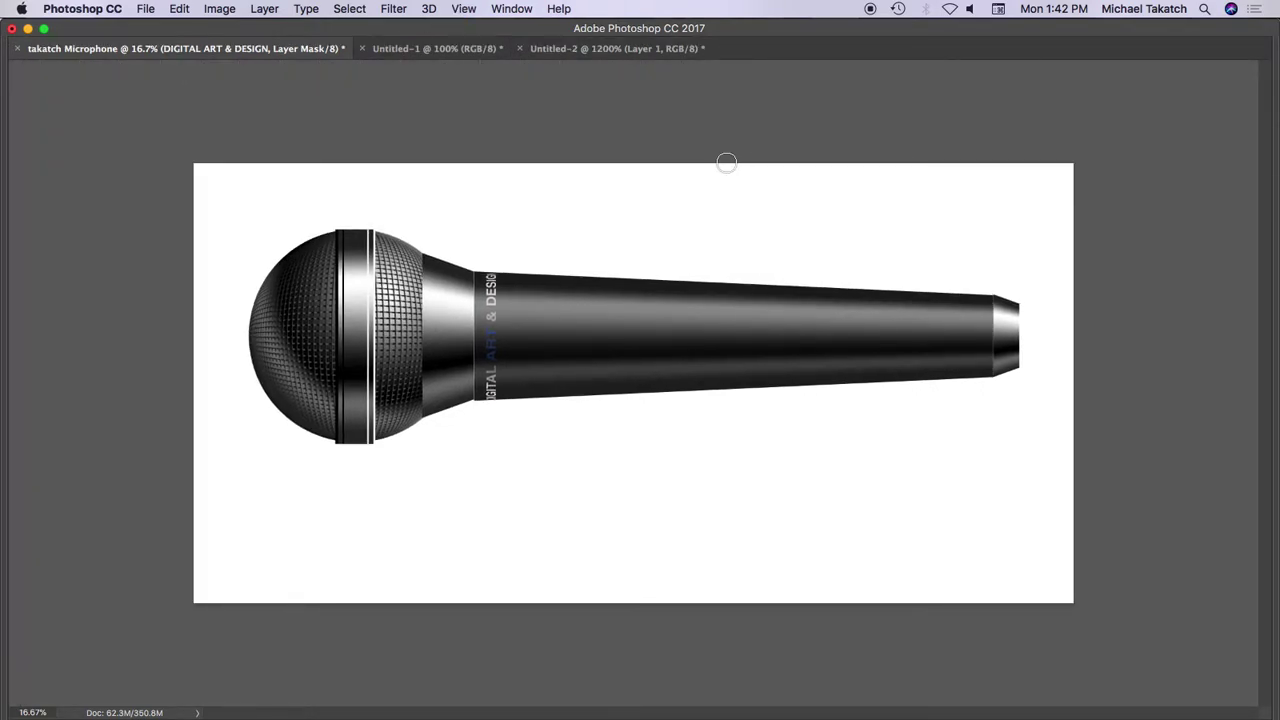
pyautogui.press('f')
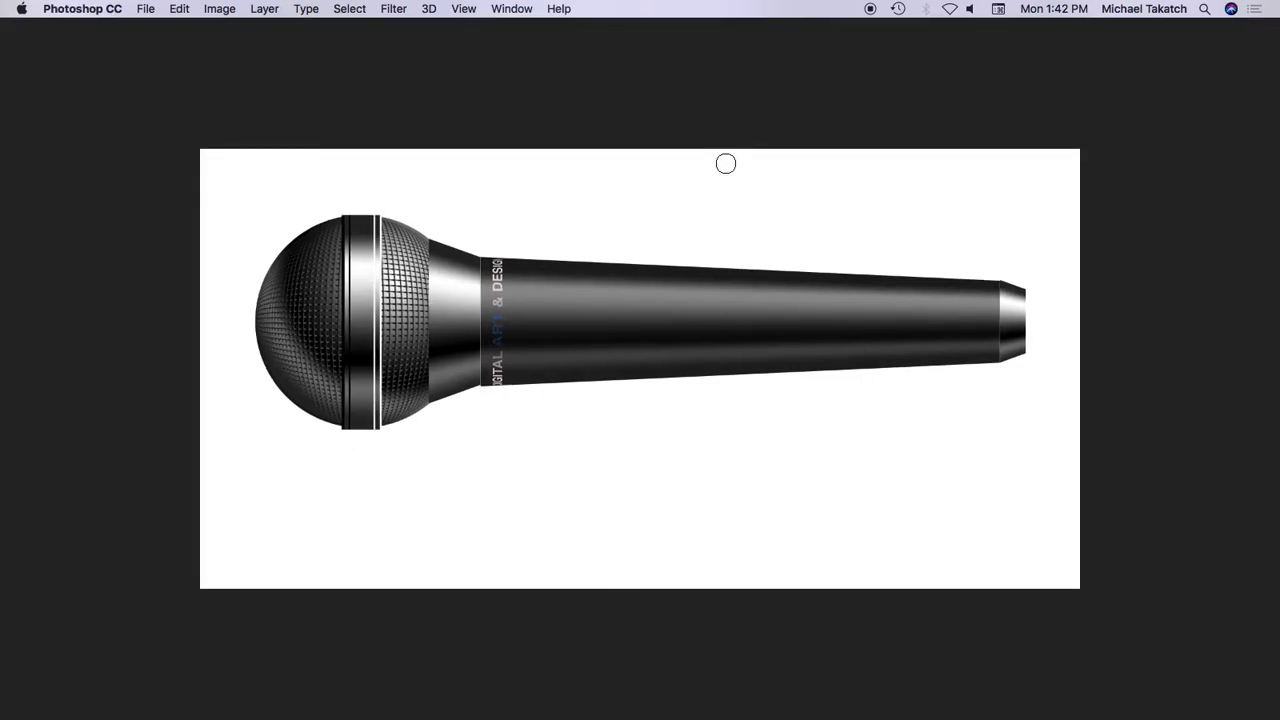
pyautogui.press('f')
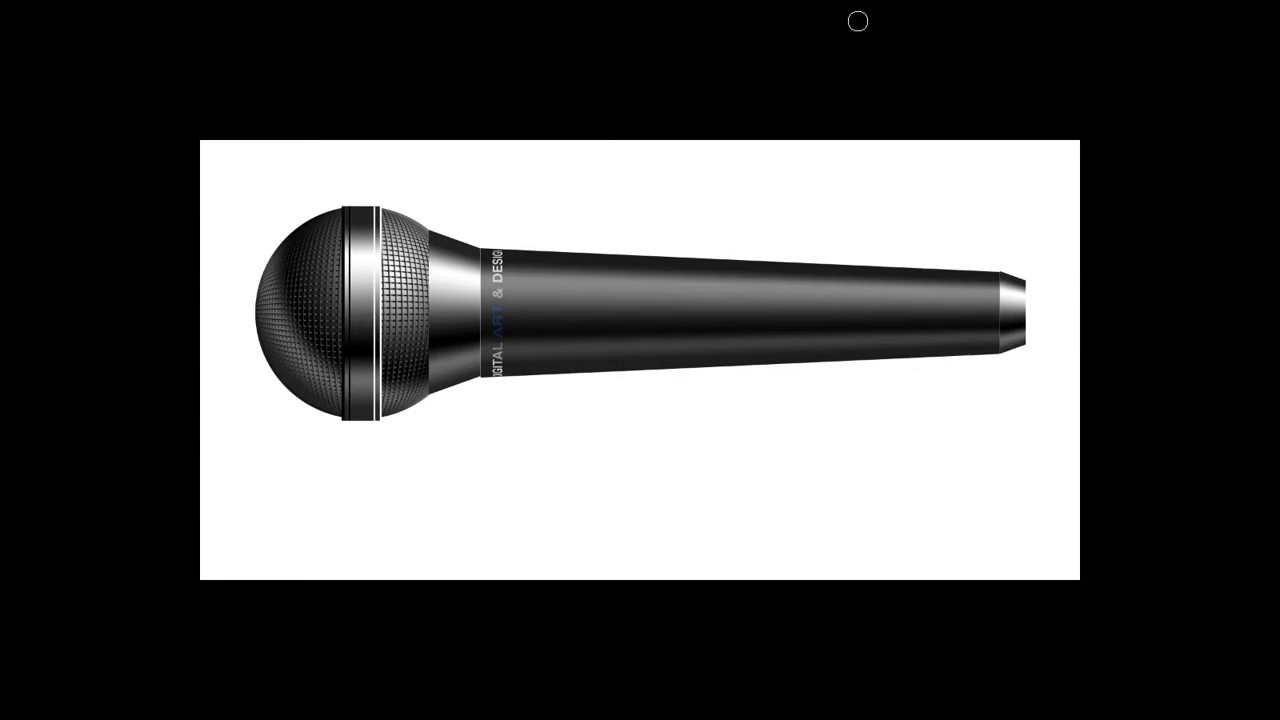